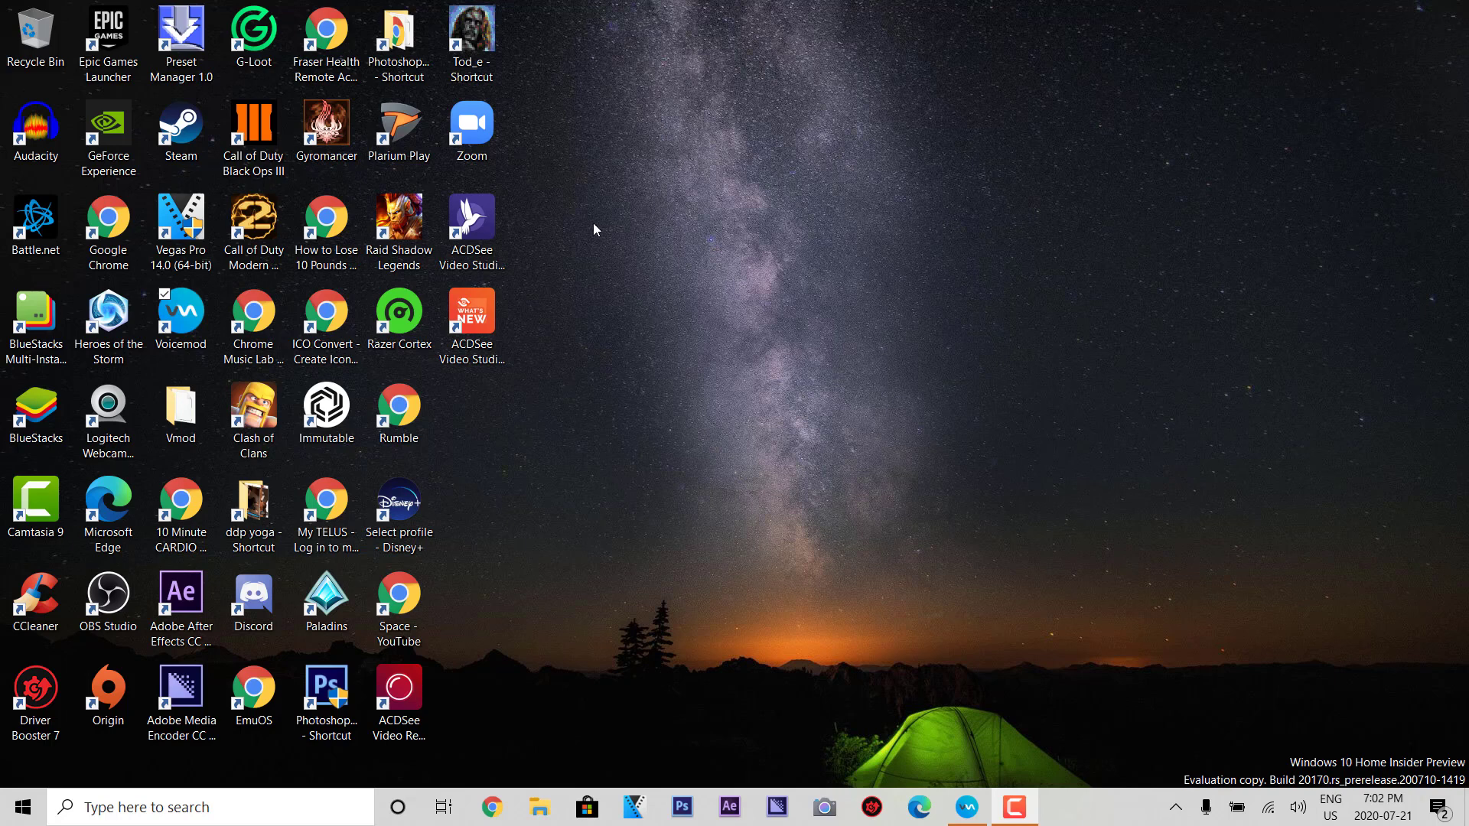
- Launch ACDSee Video Studio 3 from its desktop shortcut, opening an untitled project
{"action": "double_click", "coordinate": [490, 232]}
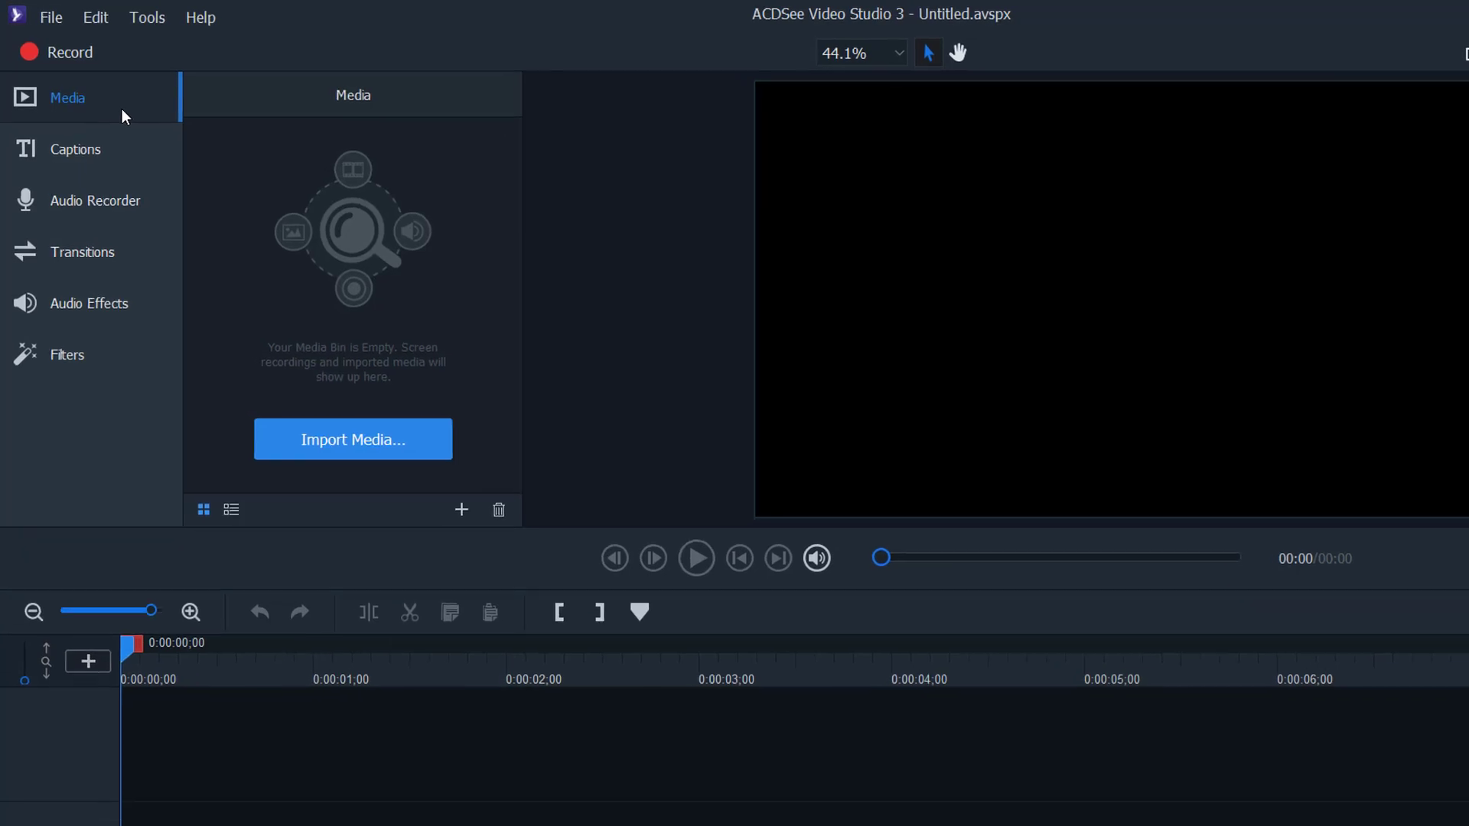
- Import Vlogs Intro.mp4 from Videos > For Youtube Upload > Main Channel into the media bin
{"action": "left_click", "coordinate": [429, 525]}
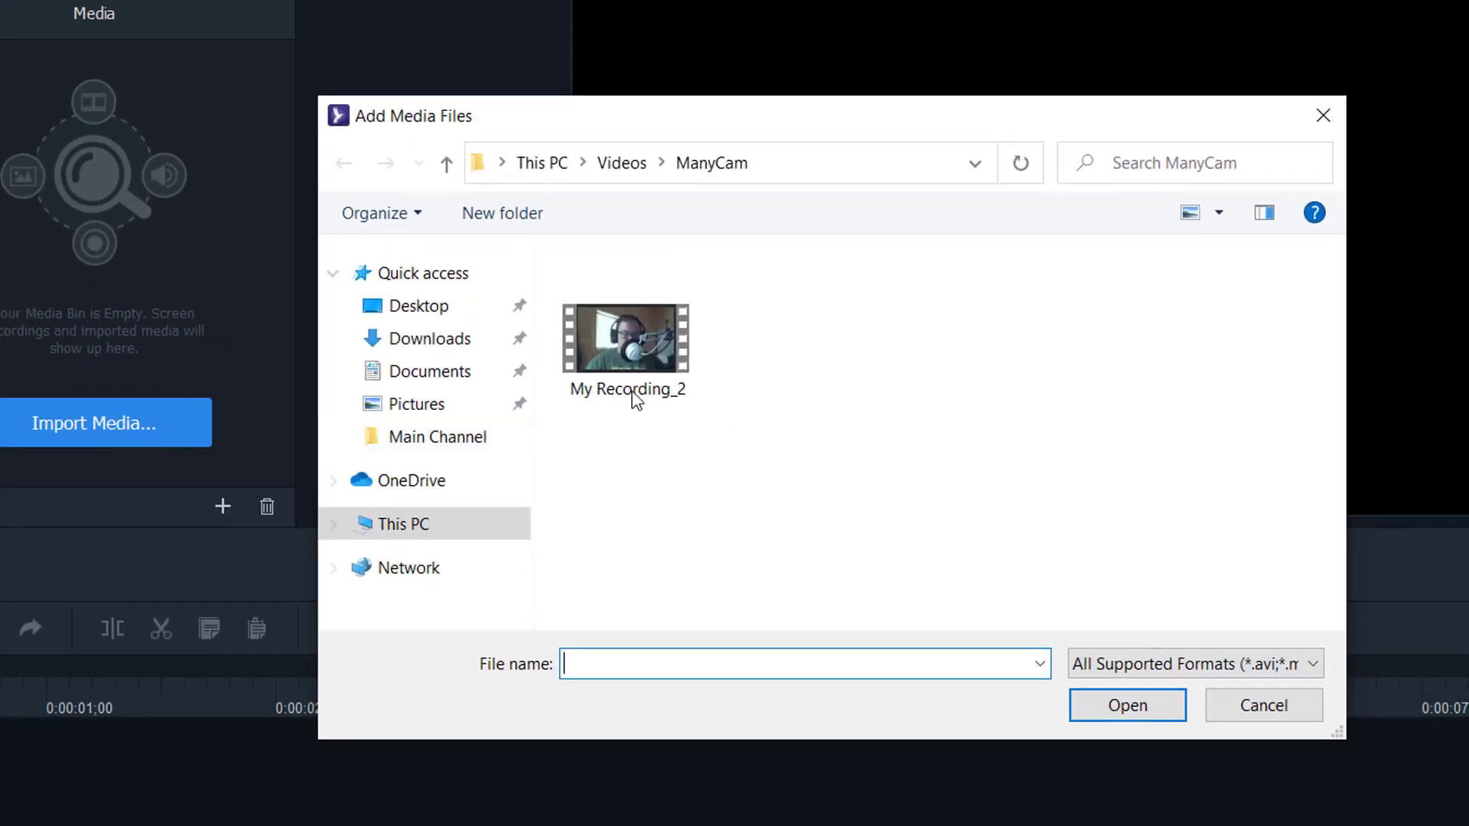
{"action": "left_click", "coordinate": [638, 164]}
{"action": "scroll", "coordinate": [932, 456], "scroll_direction": "down", "scroll_amount": 2}
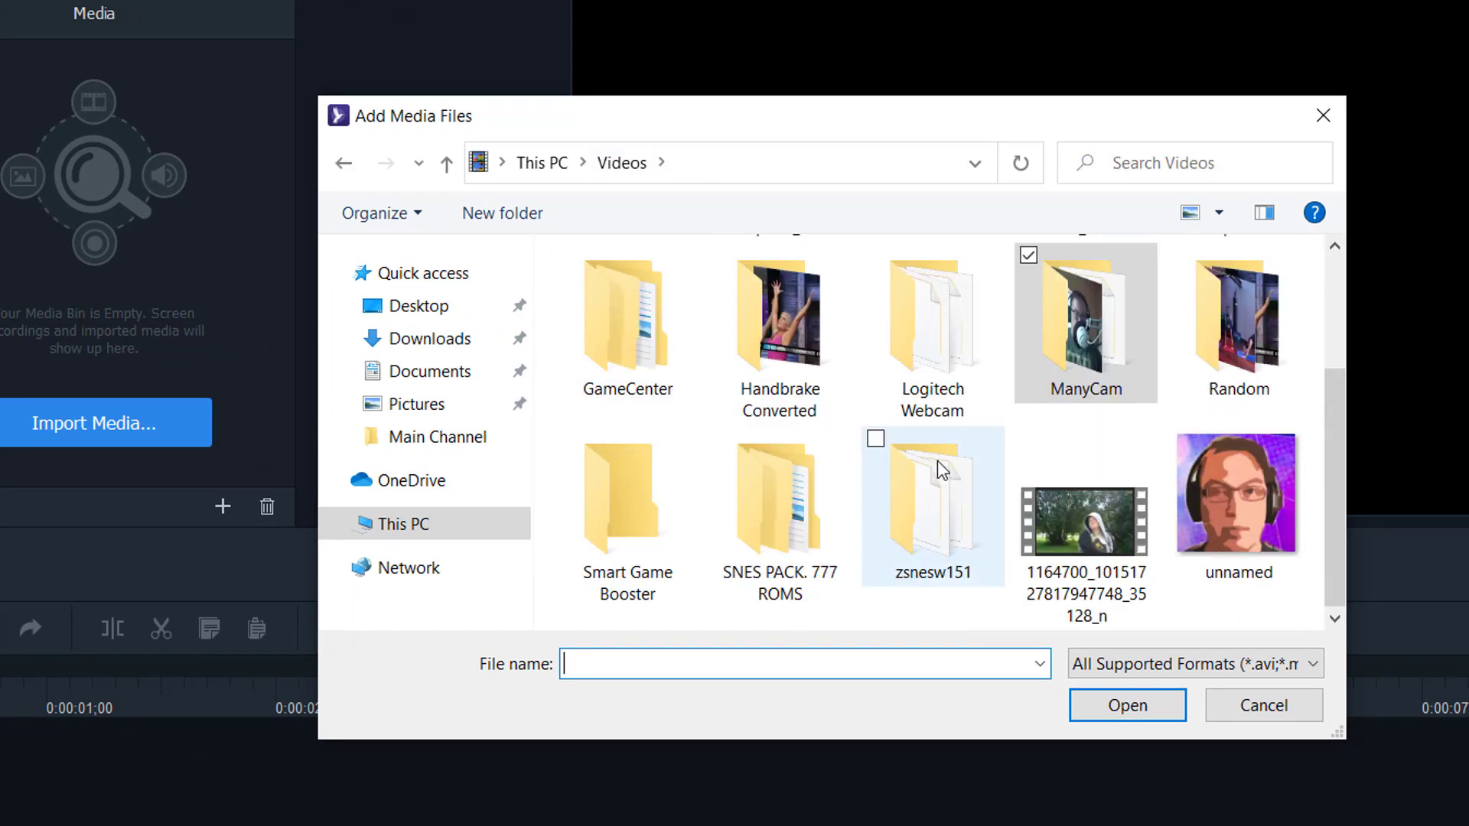
{"action": "double_click", "coordinate": [1259, 339]}
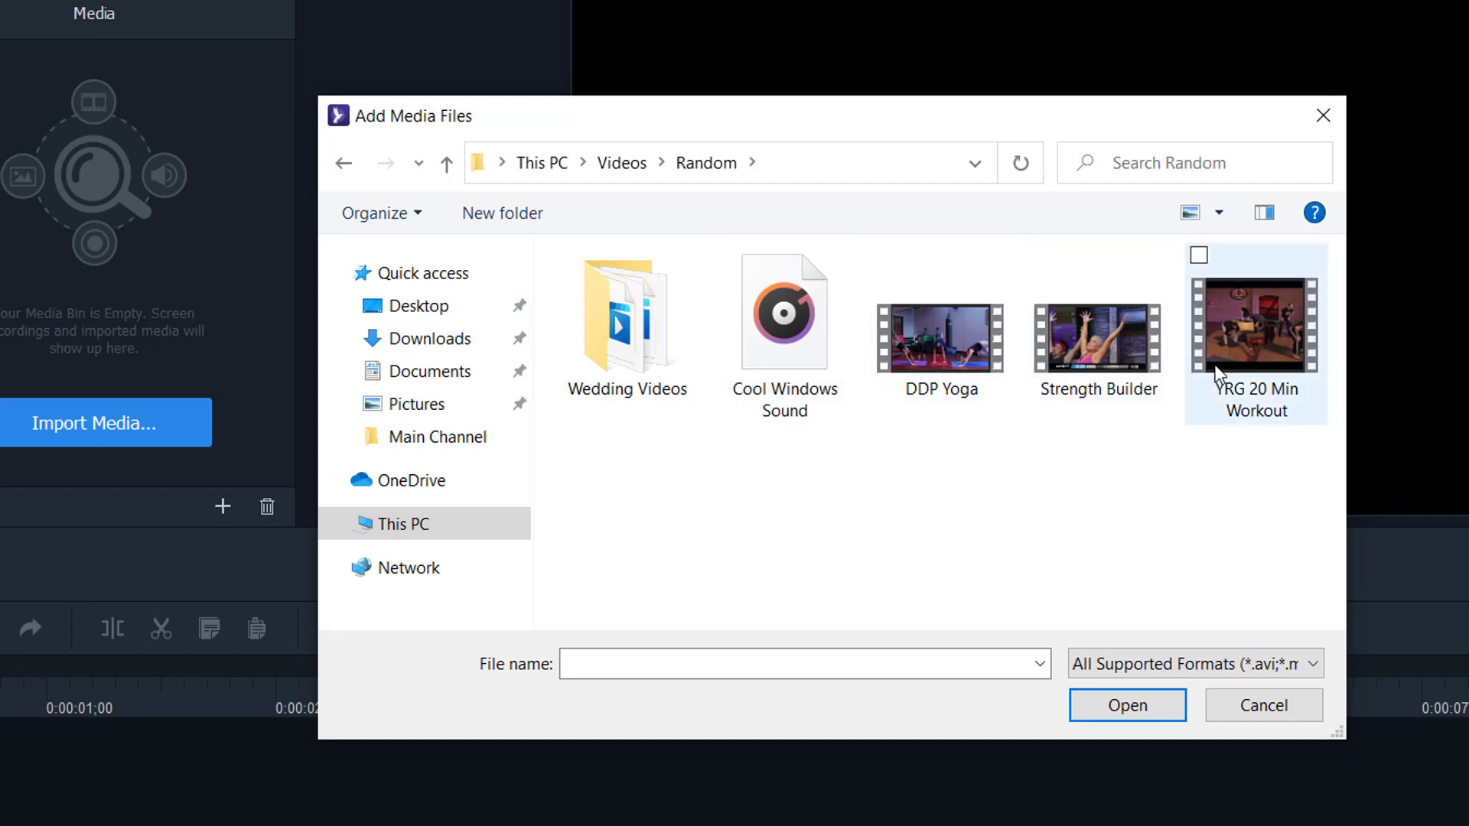
{"action": "left_click", "coordinate": [346, 163]}
{"action": "scroll", "coordinate": [871, 412], "scroll_direction": "down", "scroll_amount": 1}
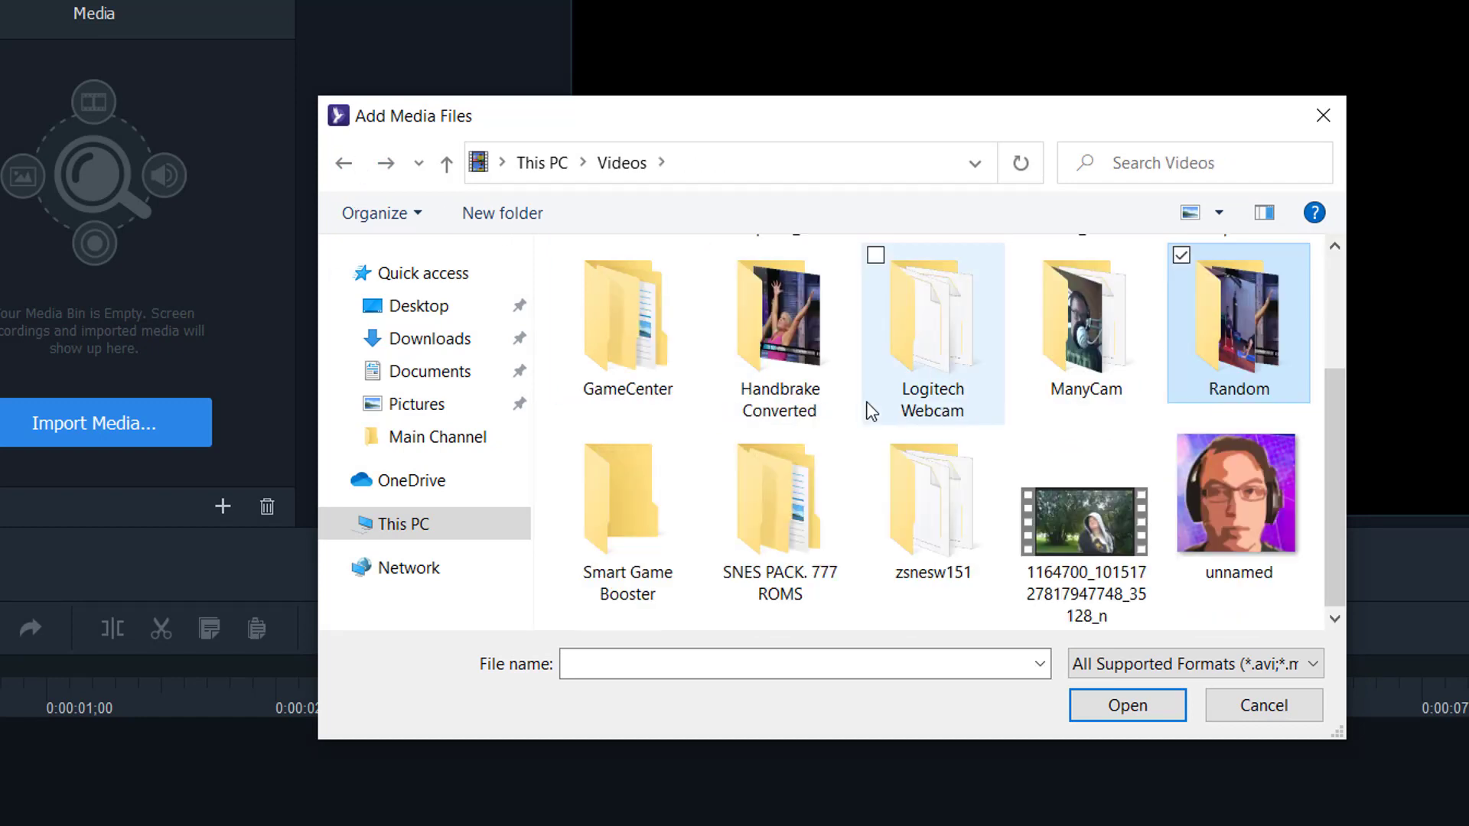
{"action": "scroll", "coordinate": [921, 484], "scroll_direction": "up", "scroll_amount": 1}
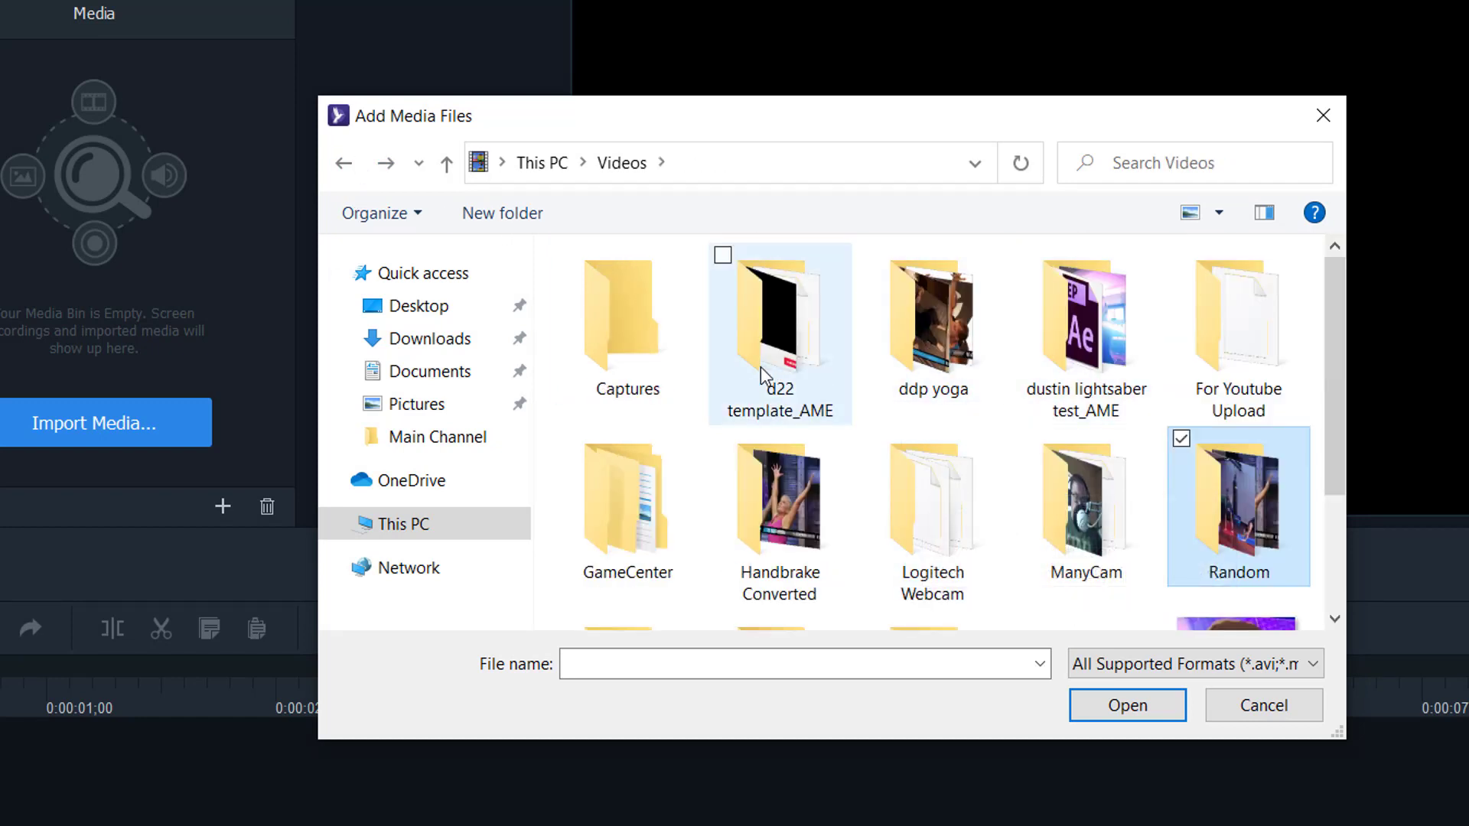
{"action": "double_click", "coordinate": [1232, 340]}
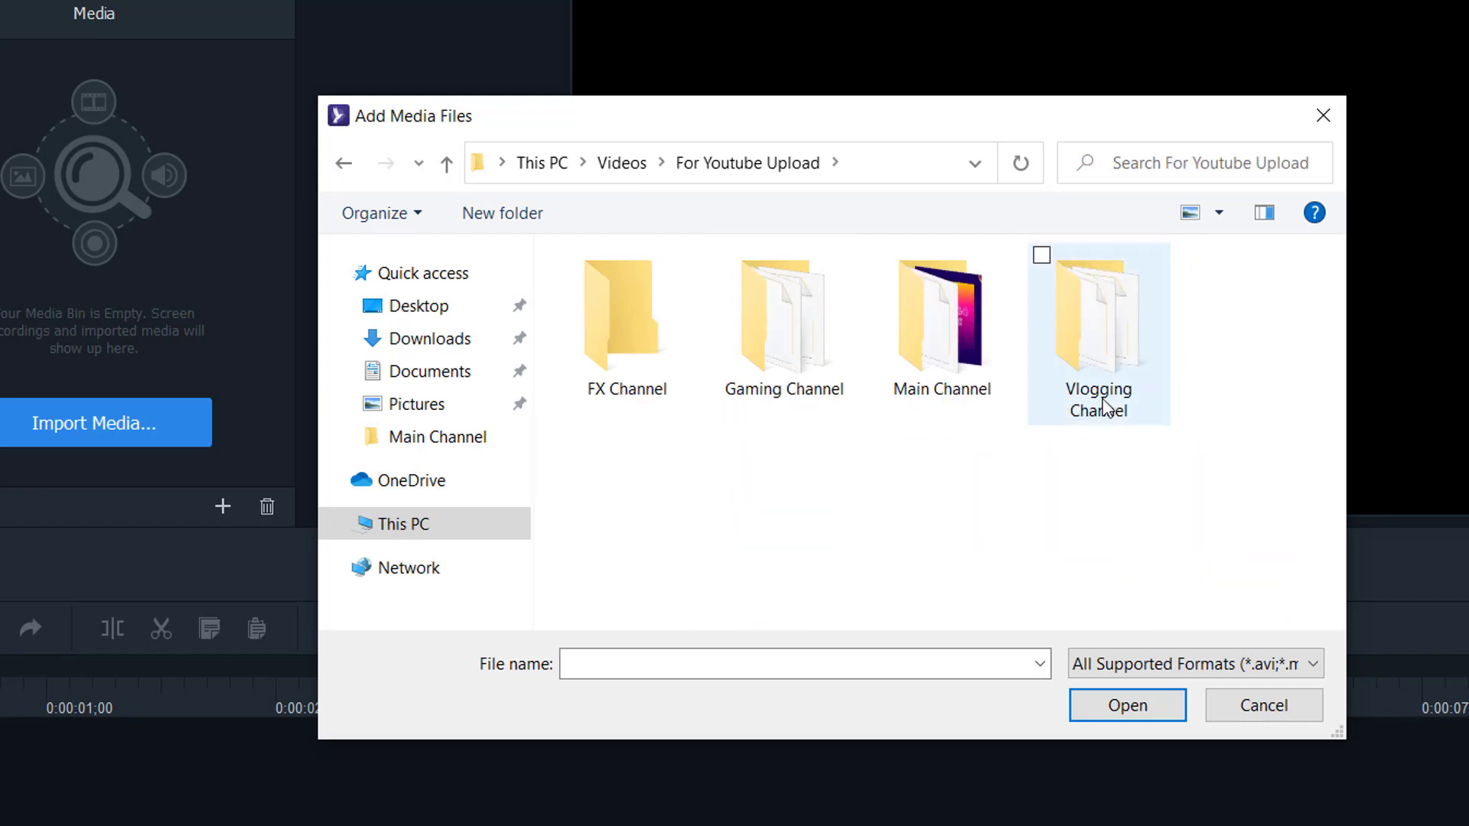
{"action": "double_click", "coordinate": [948, 363]}
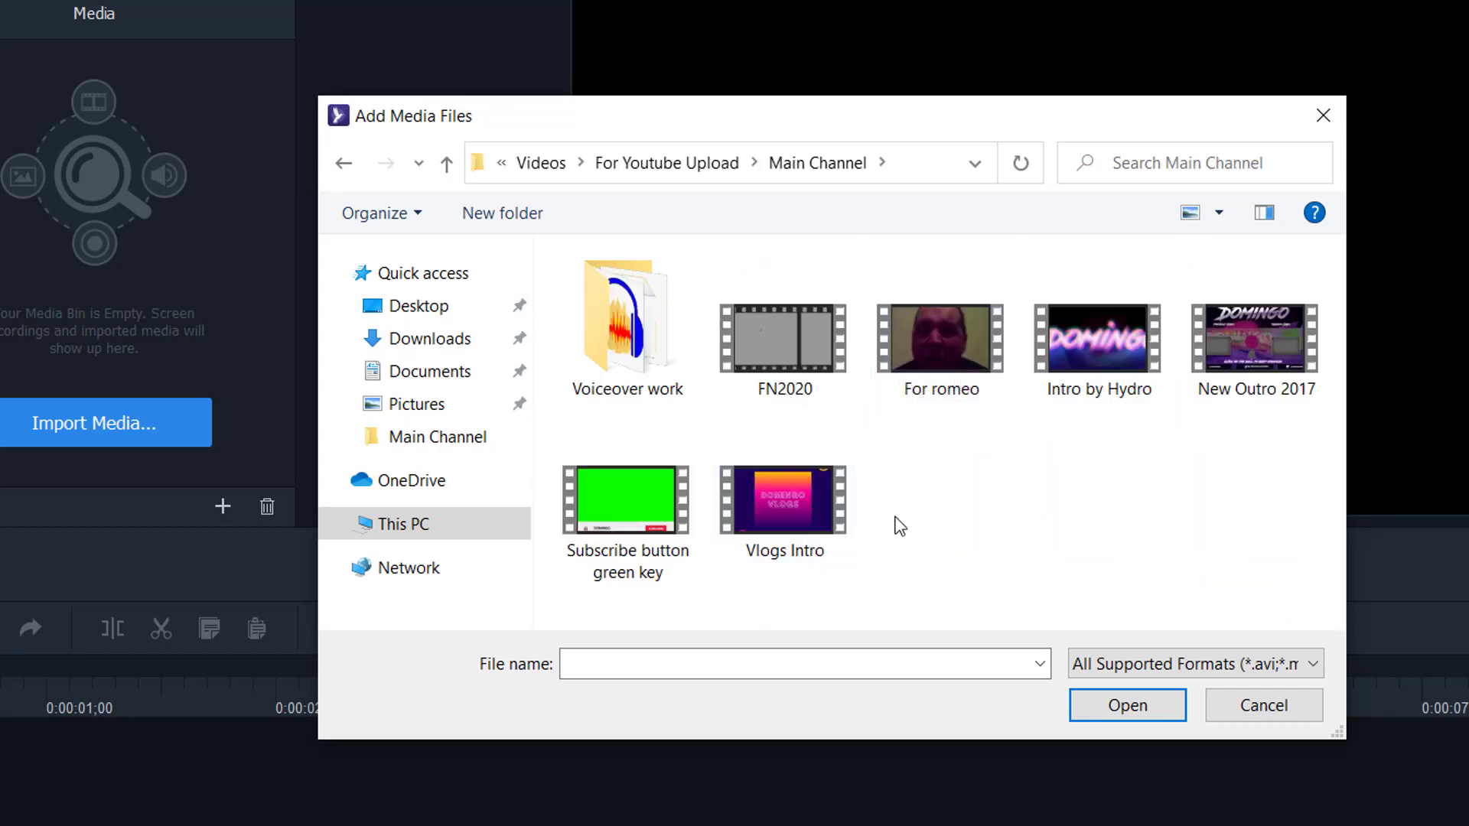
{"action": "left_click", "coordinate": [825, 499]}
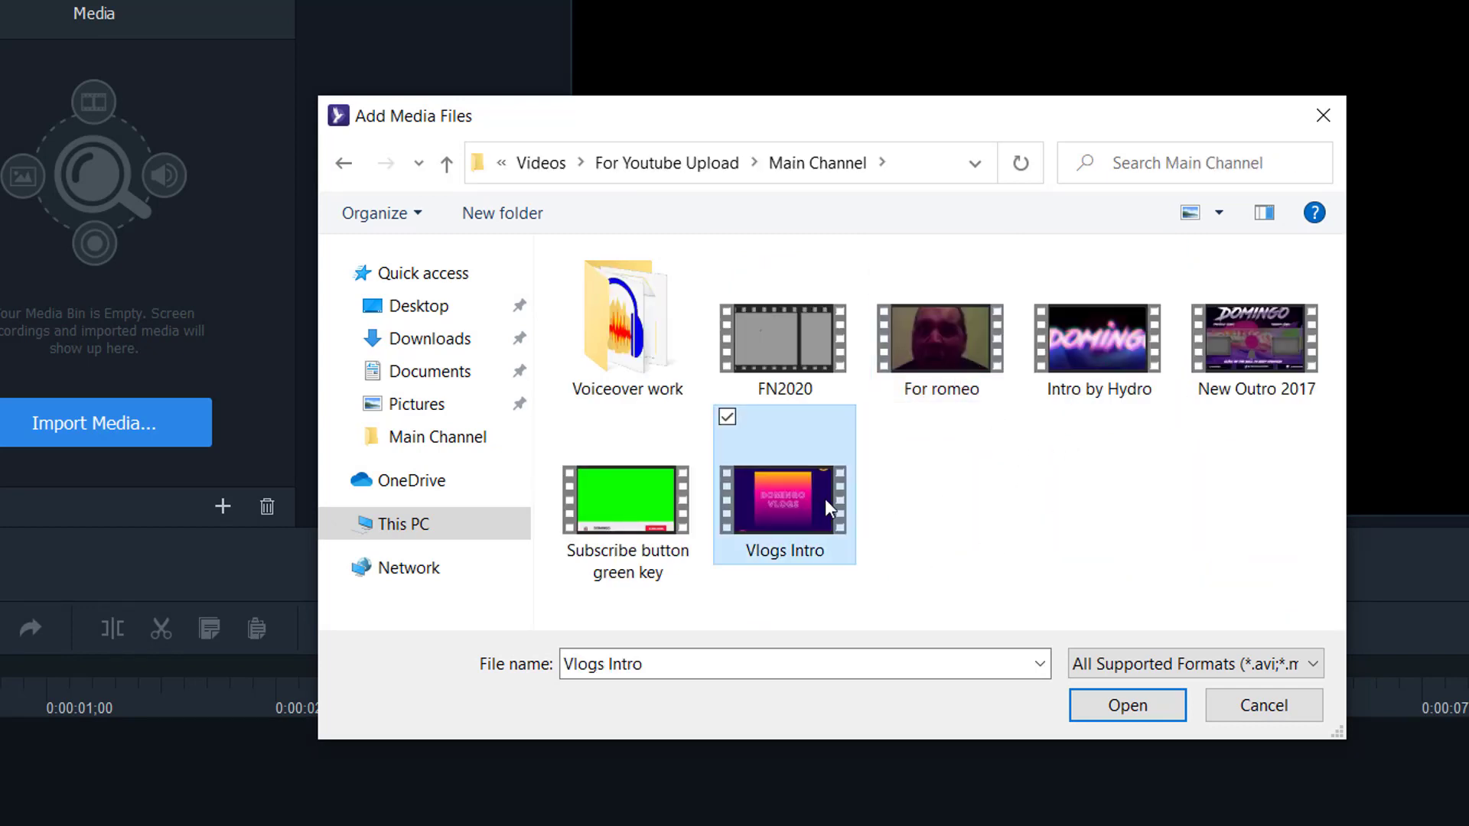
{"action": "left_click", "coordinate": [1142, 705]}
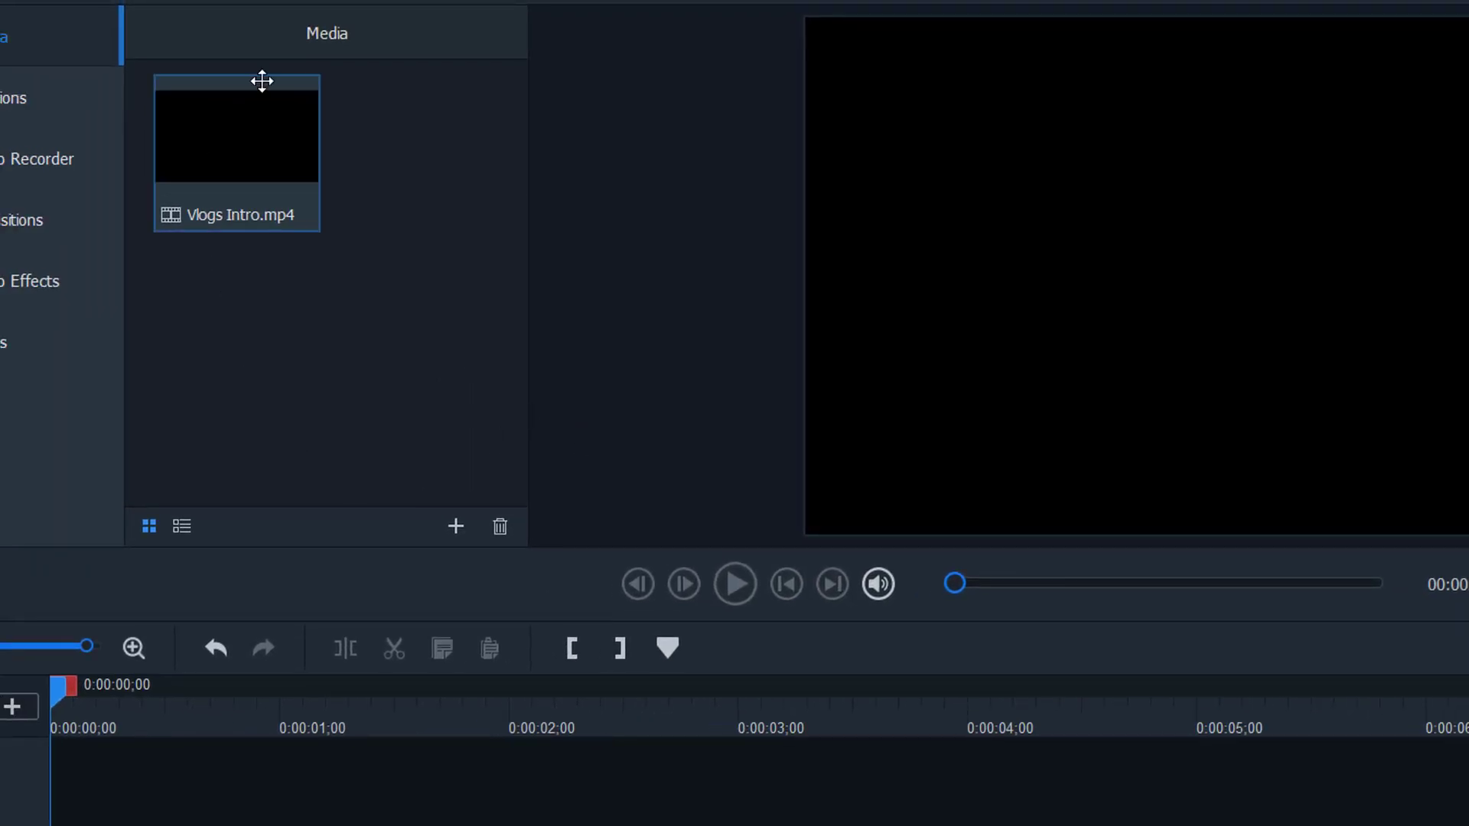
- Drag Vlogs Intro.mp4 from the media bin onto Track 1 so it starts at 0:00
{"action": "left_click", "coordinate": [221, 158]}
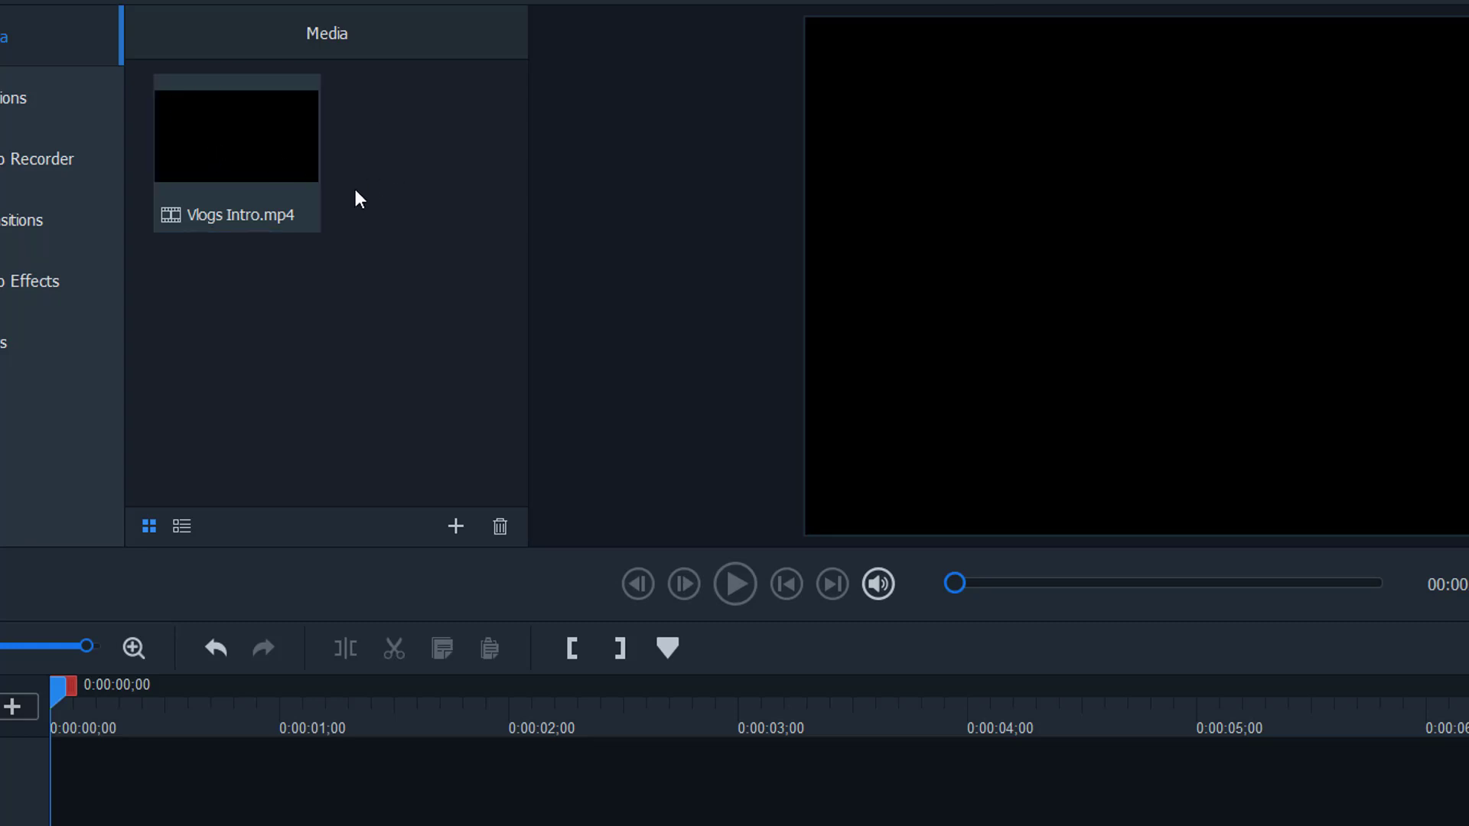
{"action": "mouse_move", "coordinate": [214, 147]}
{"action": "left_click_drag", "start_coordinate": [214, 147], "coordinate": [114, 788]}
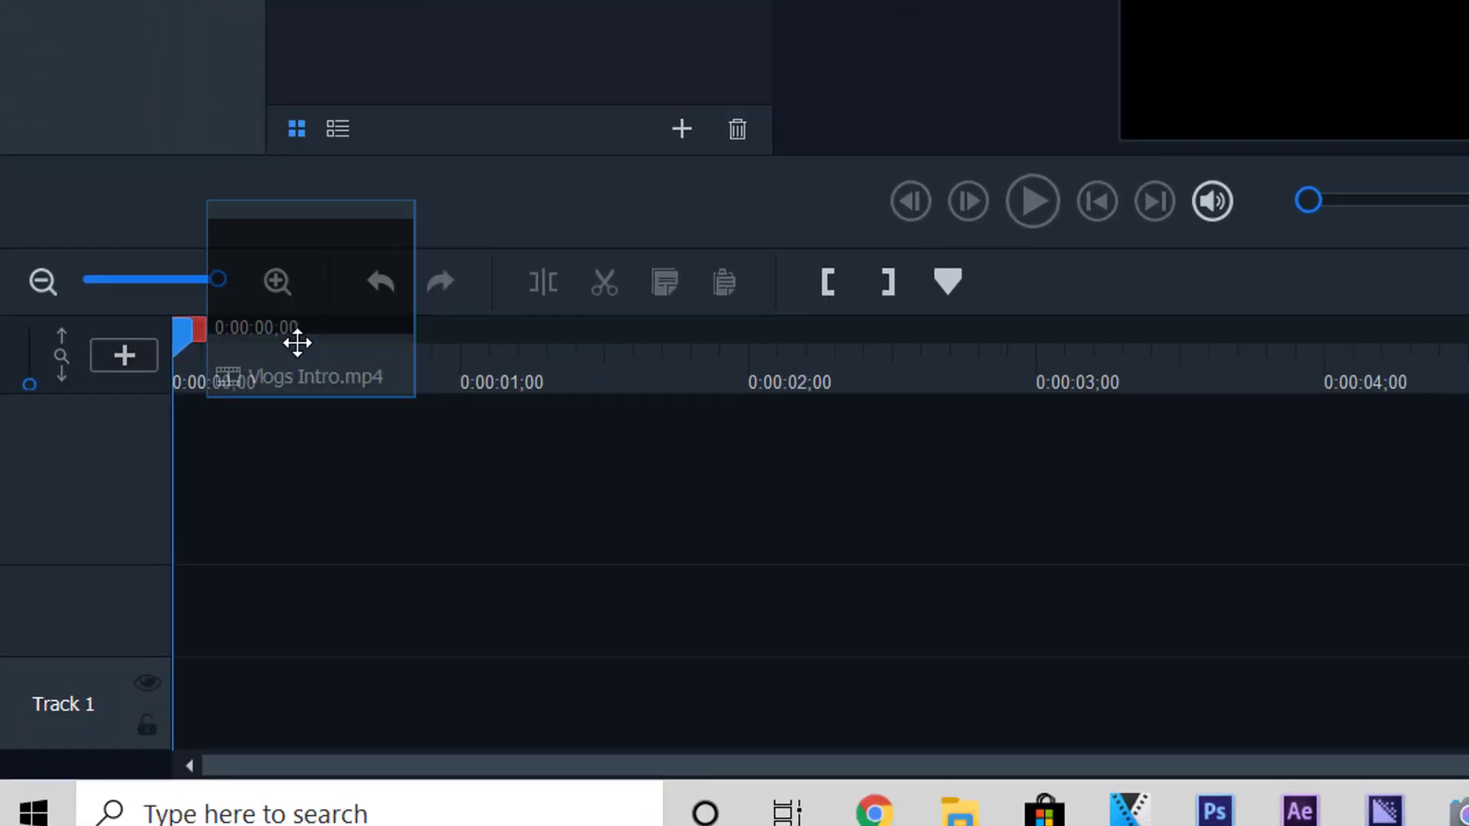
{"action": "left_click_drag", "start_coordinate": [265, 435], "coordinate": [169, 697]}
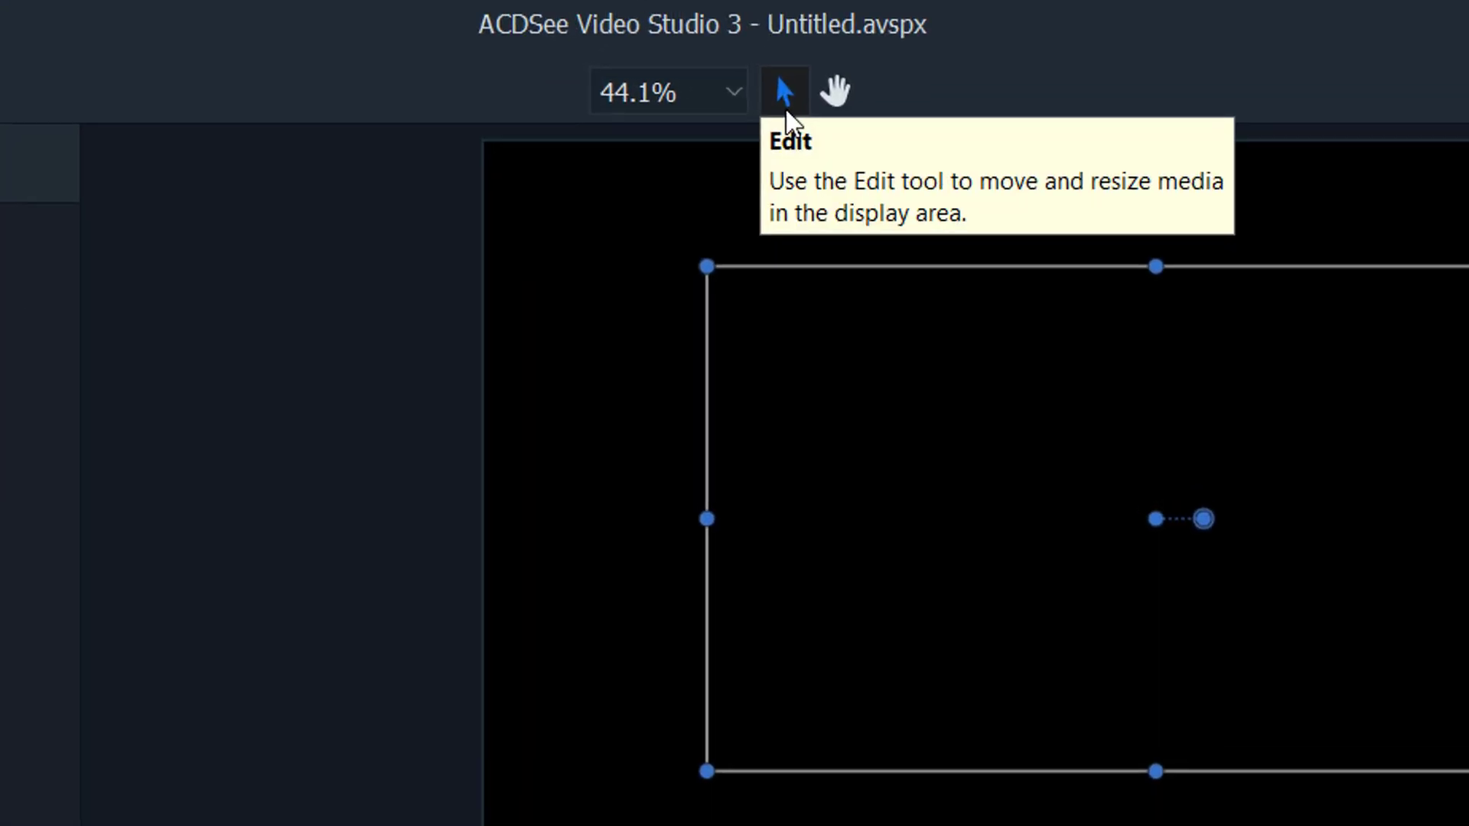
- Nudge the preview canvas, then play and pause at 00:01 on the DOMINGO VLOGS title card
{"action": "left_click", "coordinate": [837, 107]}
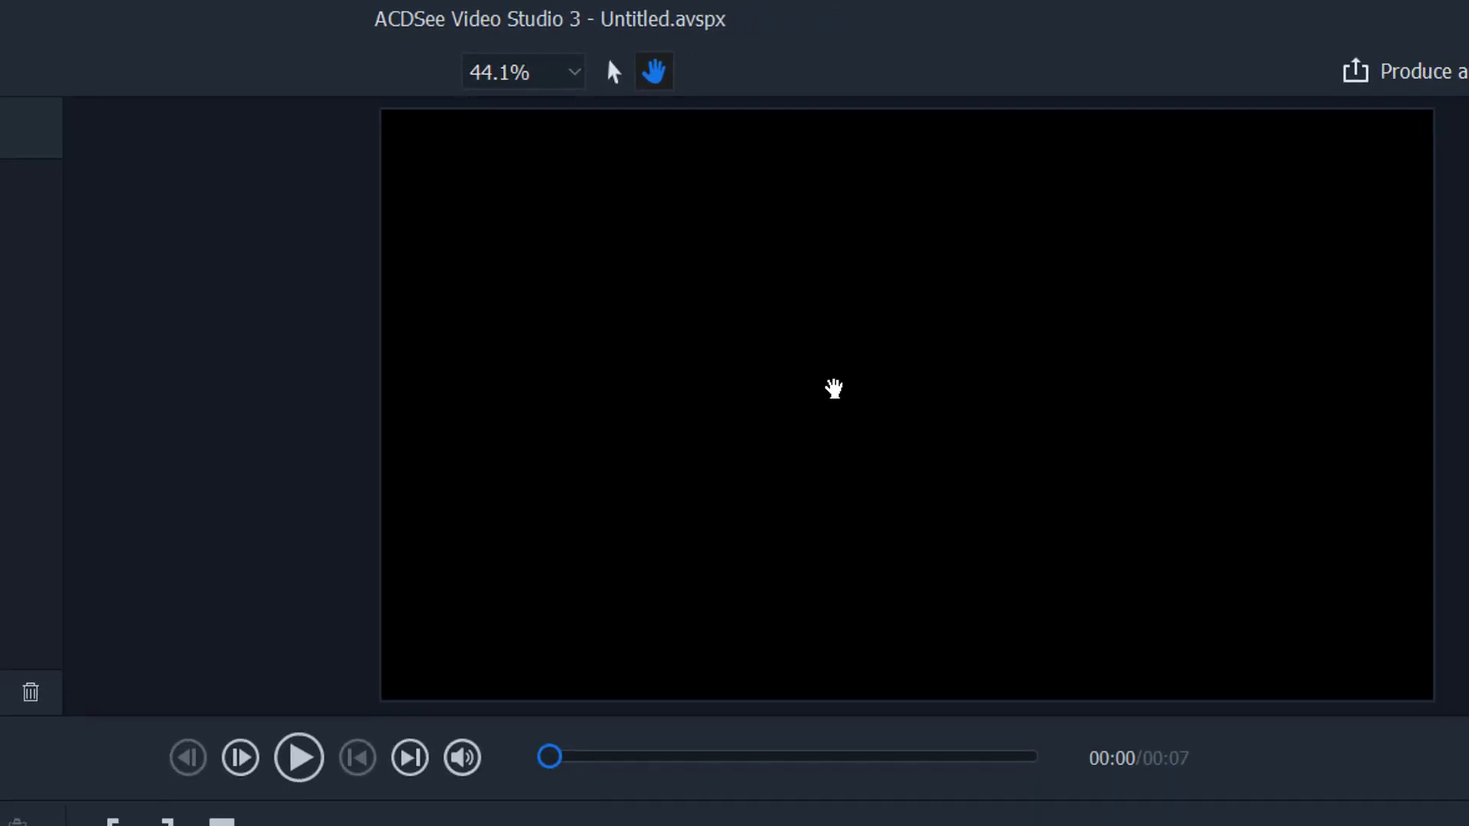
{"action": "left_click_drag", "start_coordinate": [834, 389], "coordinate": [823, 387]}
{"action": "left_click", "coordinate": [612, 72]}
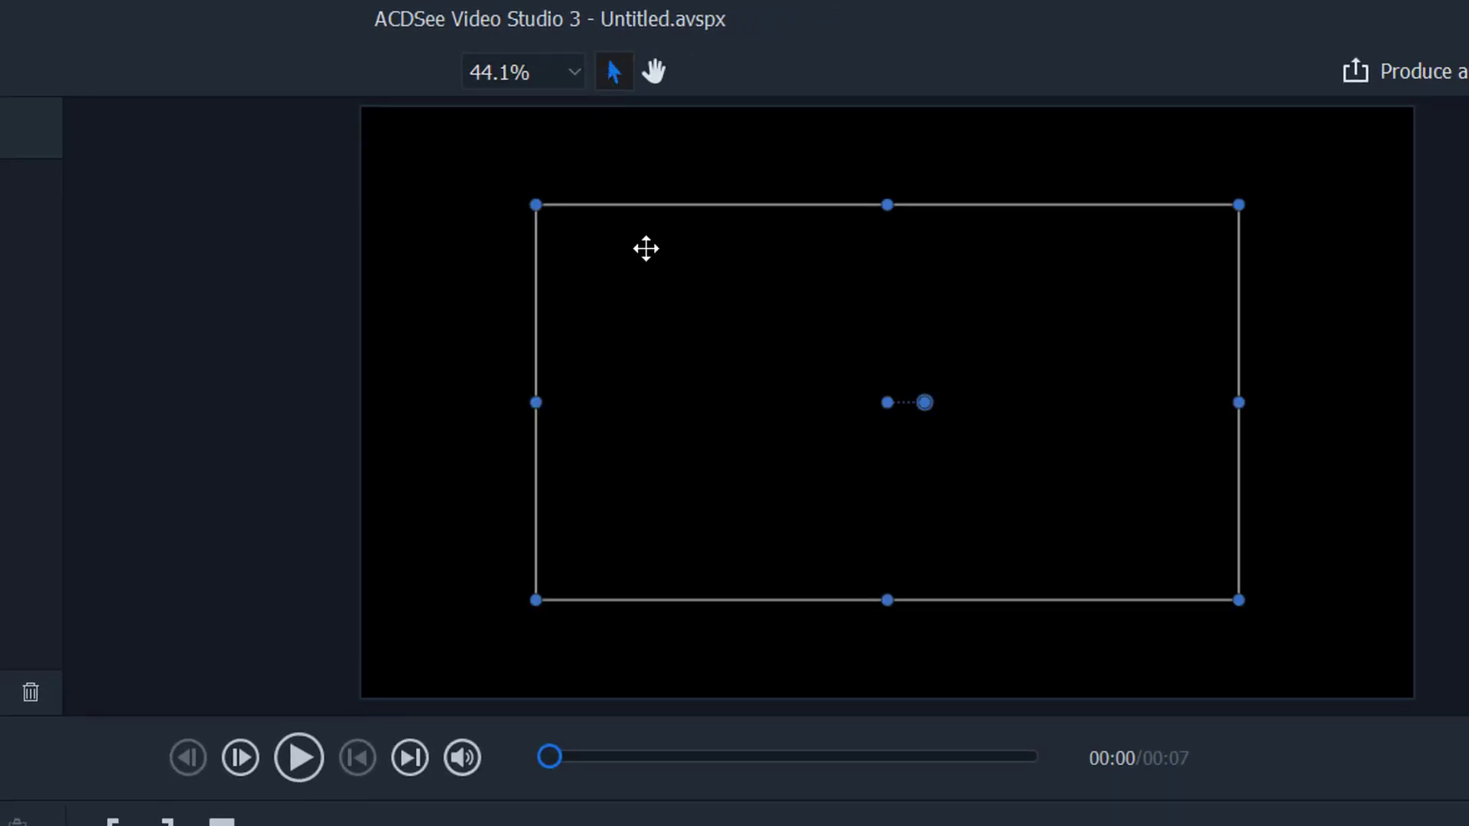
{"action": "left_click", "coordinate": [300, 759]}
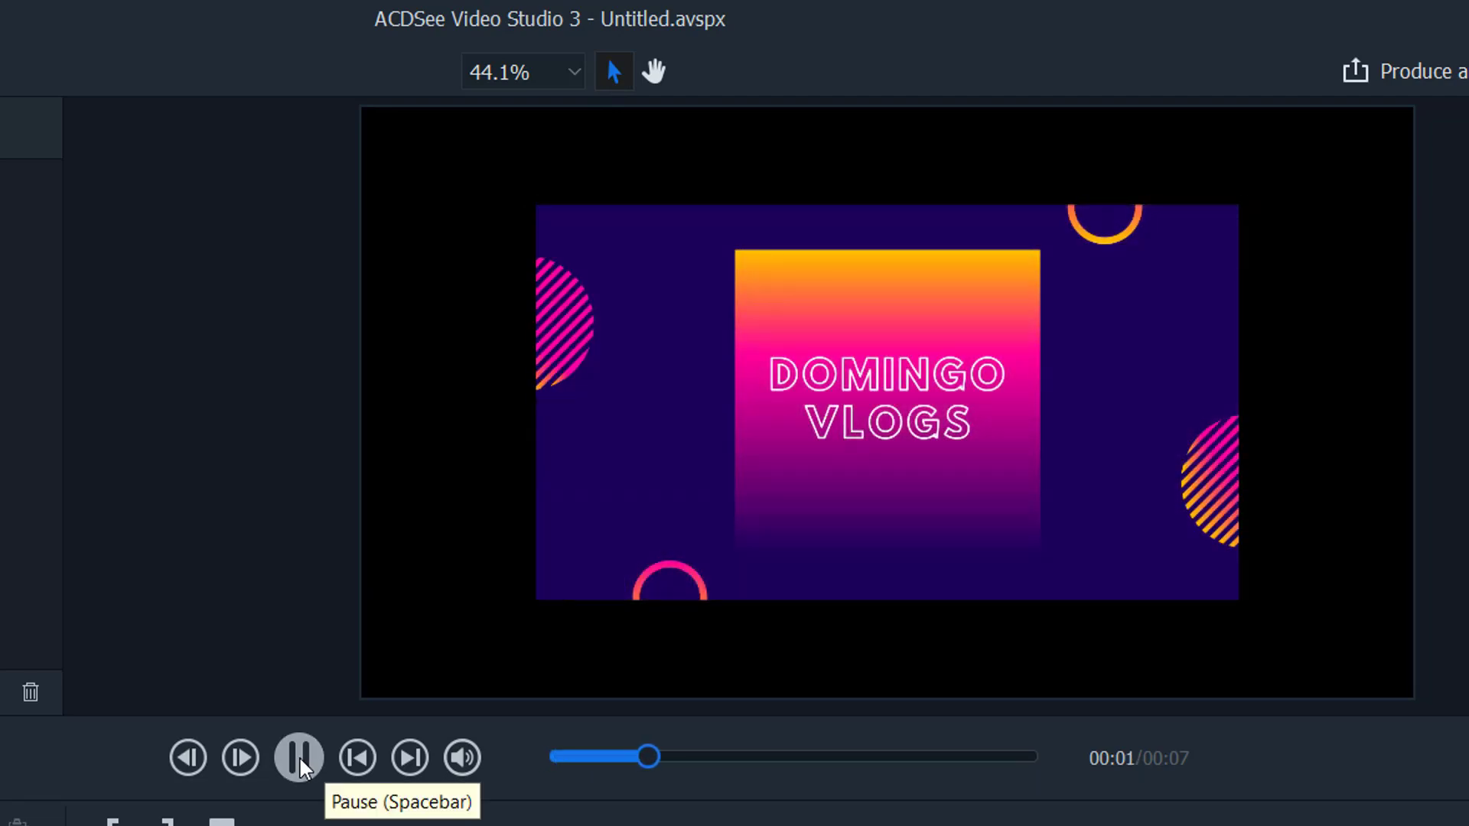
{"action": "left_click", "coordinate": [300, 756]}
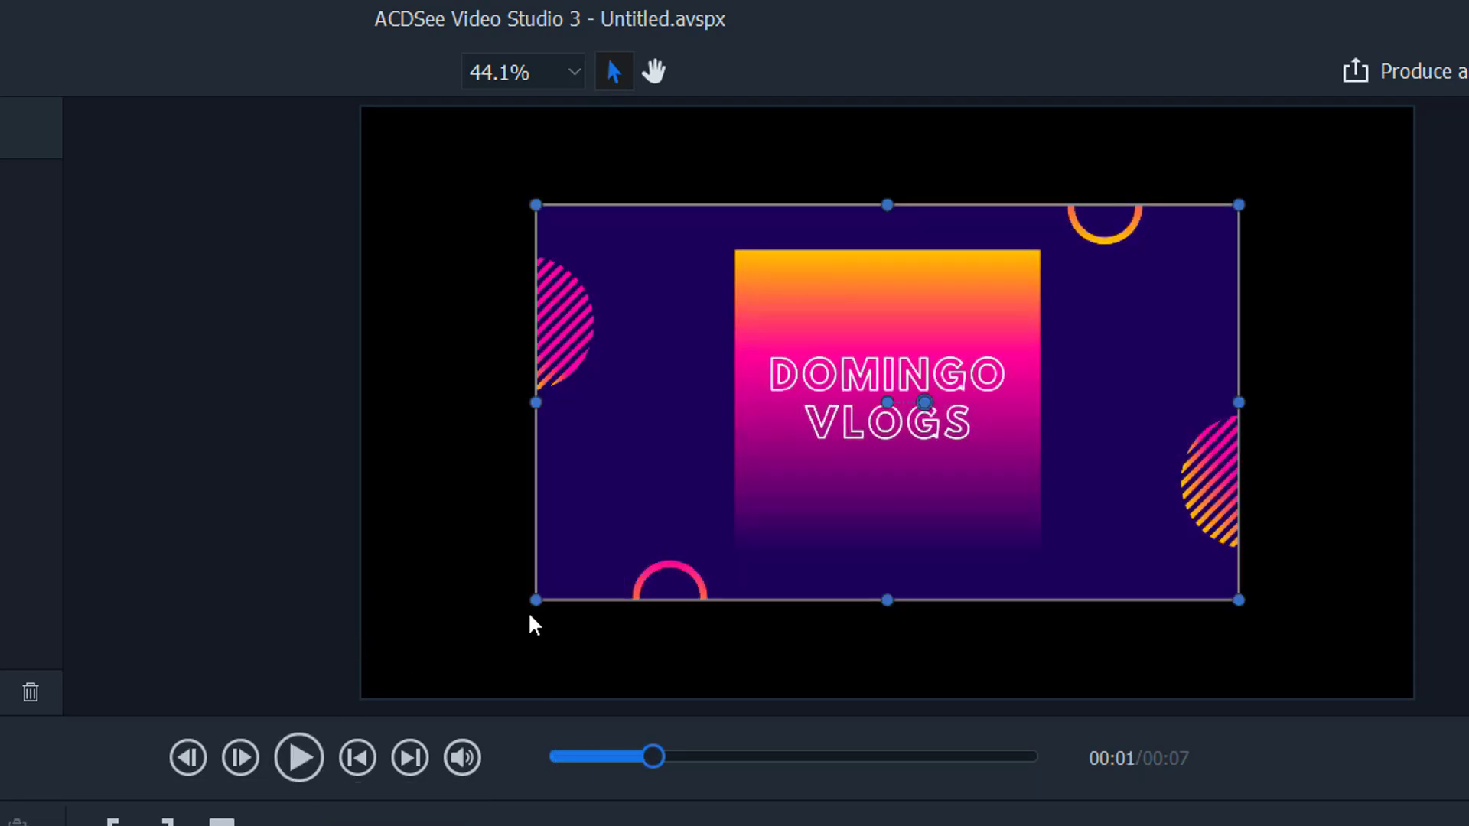
{"action": "left_click", "coordinate": [451, 645]}
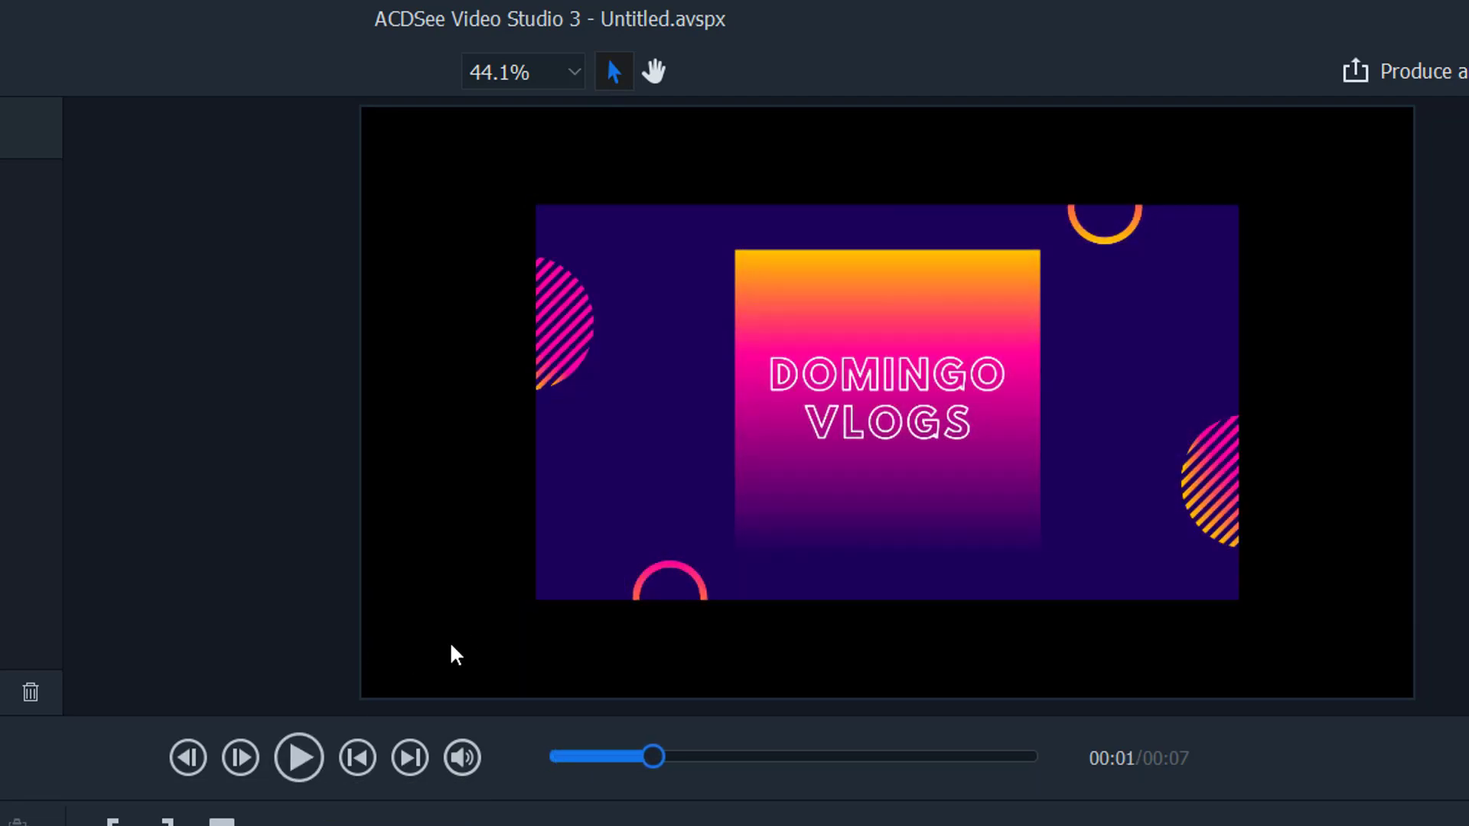
{"action": "left_click", "coordinate": [595, 541]}
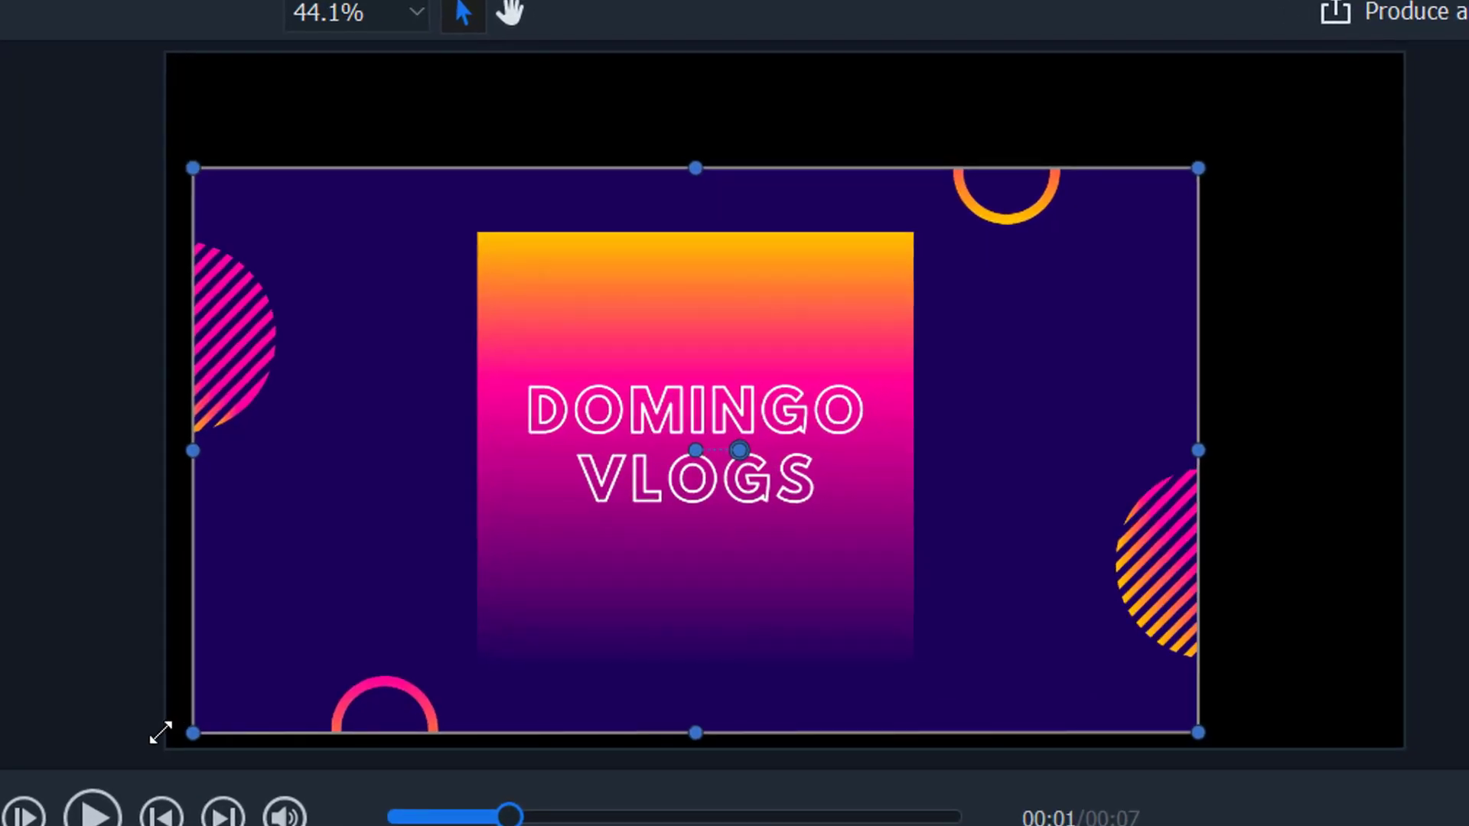
- Scale the clip up to fill the preview frame and play the 7-second intro through
{"action": "left_click_drag", "start_coordinate": [1198, 167], "coordinate": [1410, 49]}
{"action": "left_click", "coordinate": [30, 719]}
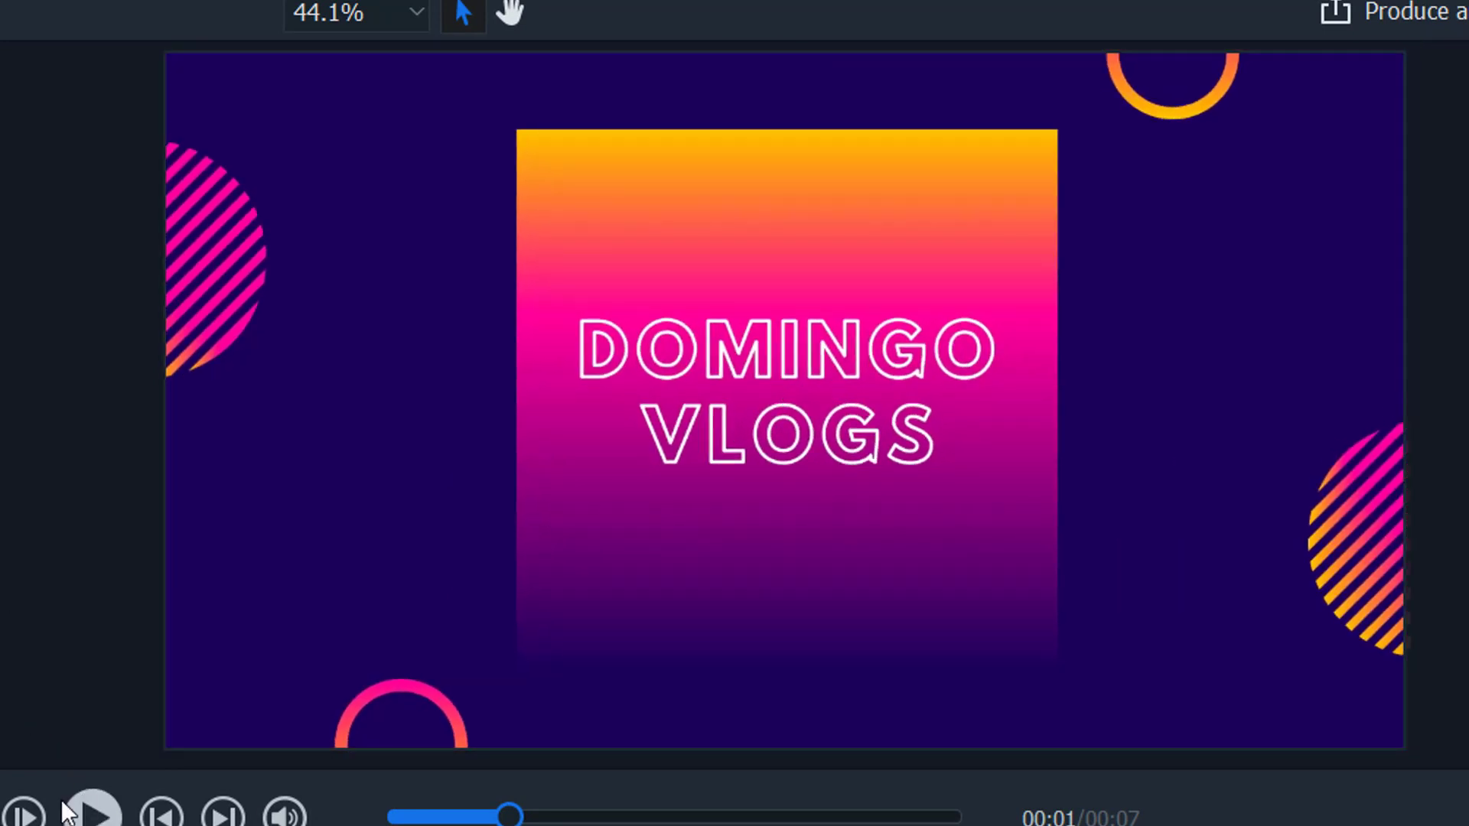
{"action": "left_click", "coordinate": [93, 812]}
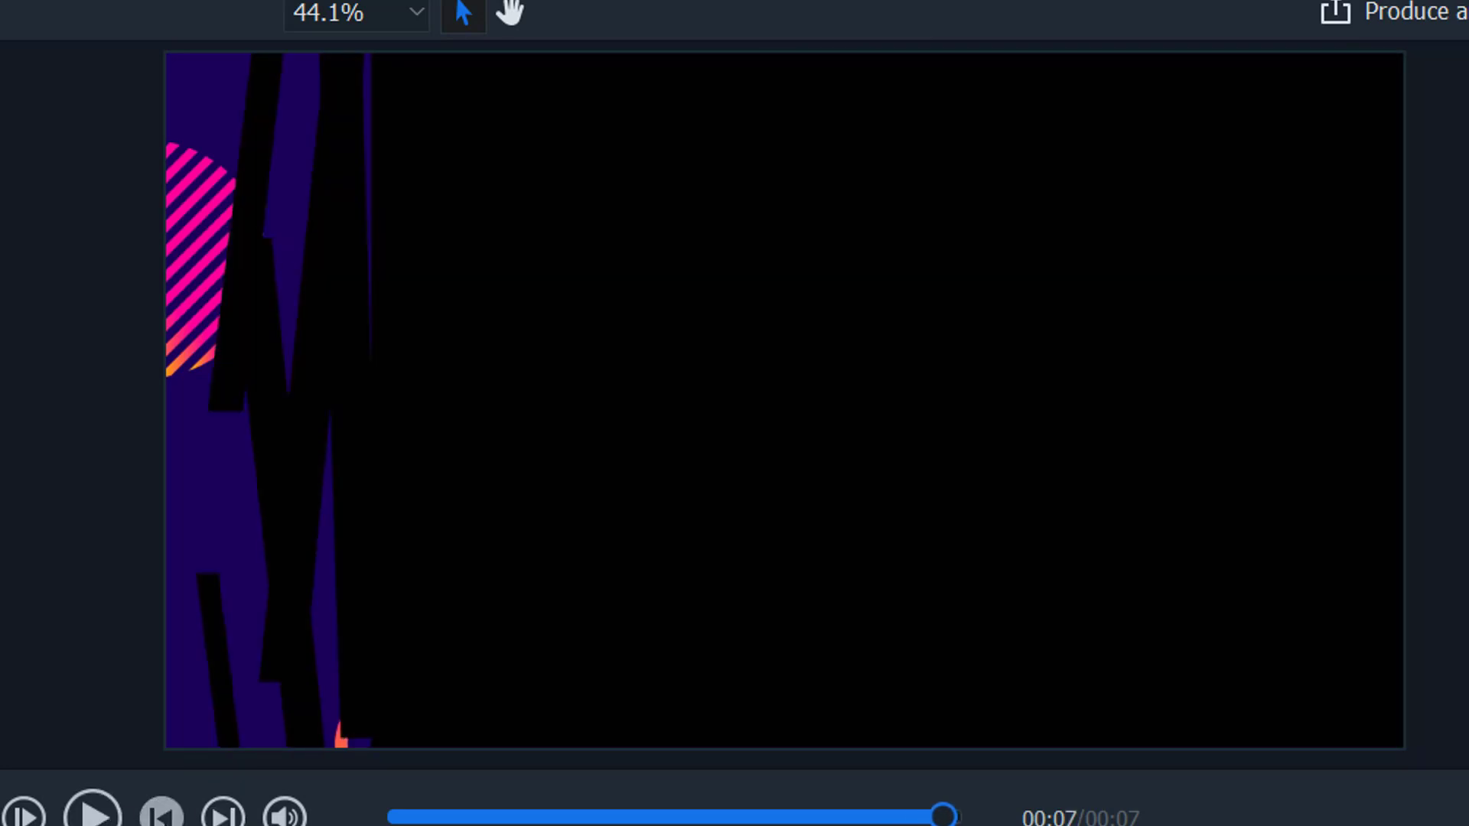
{"action": "left_click", "coordinate": [161, 812]}
{"action": "key", "text": "space"}
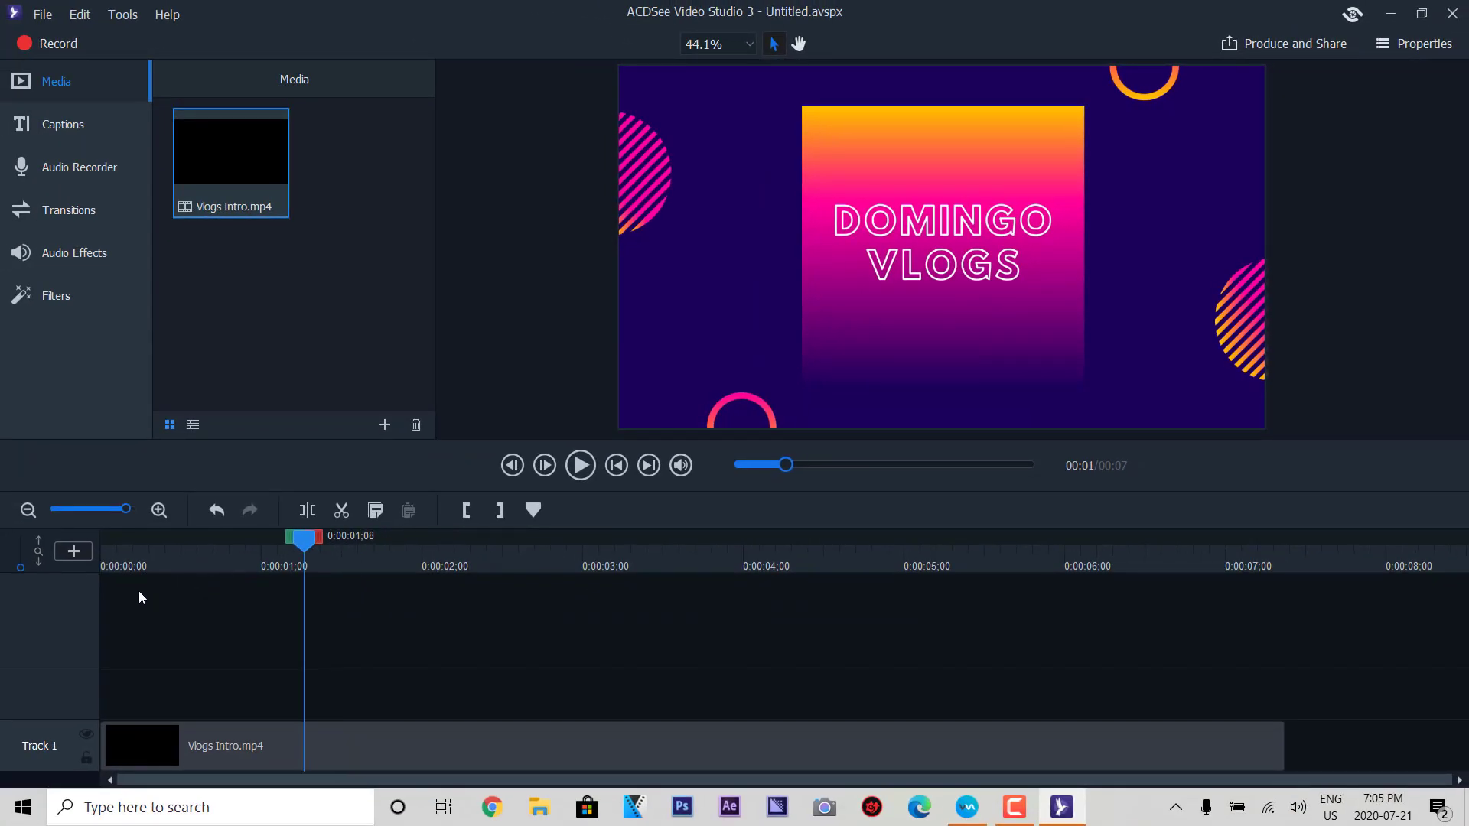
- Place the playhead at 0:00:01;16 and select the Vlogs Intro clip on Track 1
{"action": "left_click", "coordinate": [112, 599]}
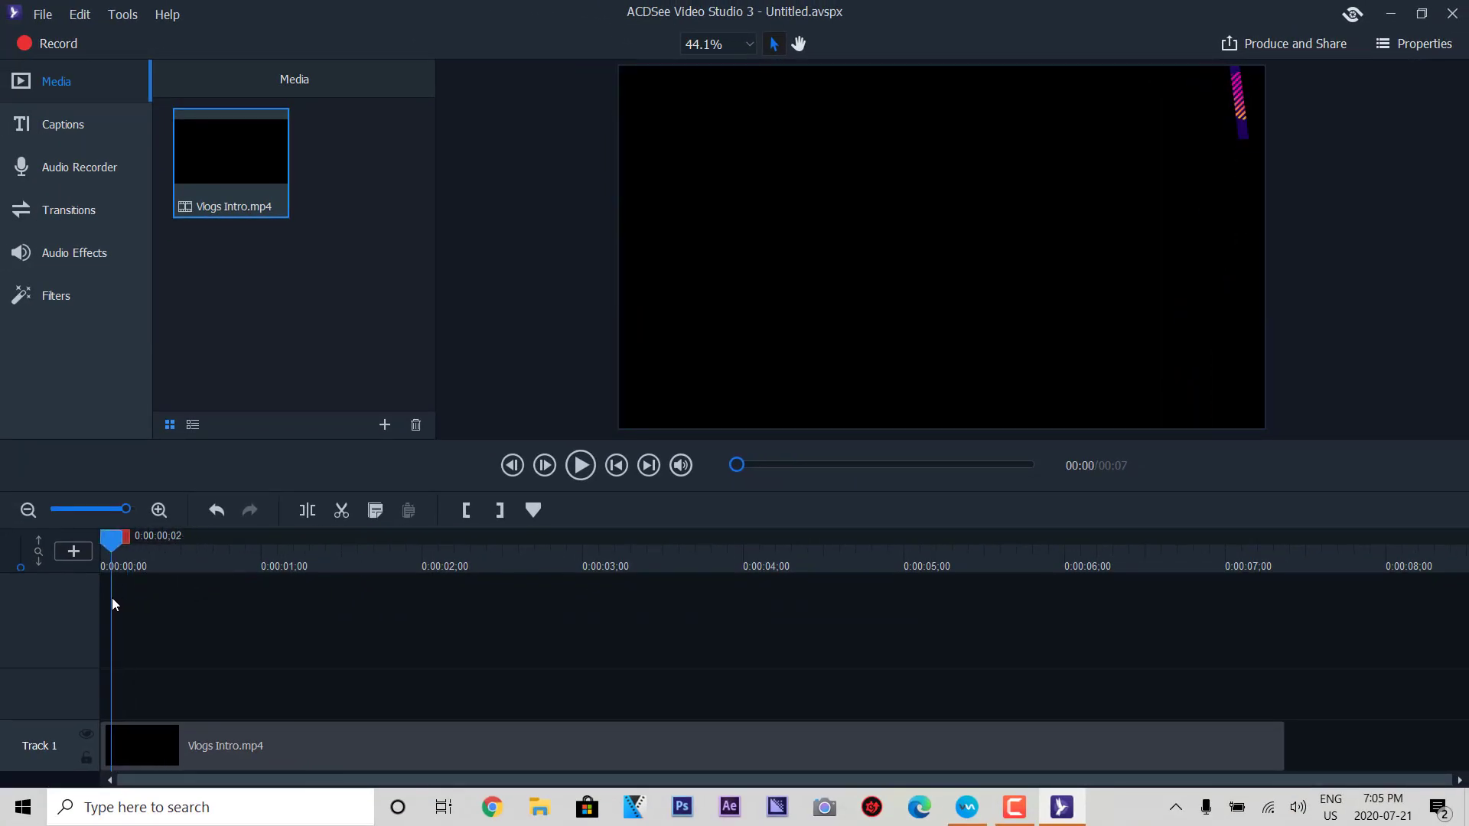
{"action": "left_click", "coordinate": [104, 598]}
{"action": "left_click", "coordinate": [218, 616]}
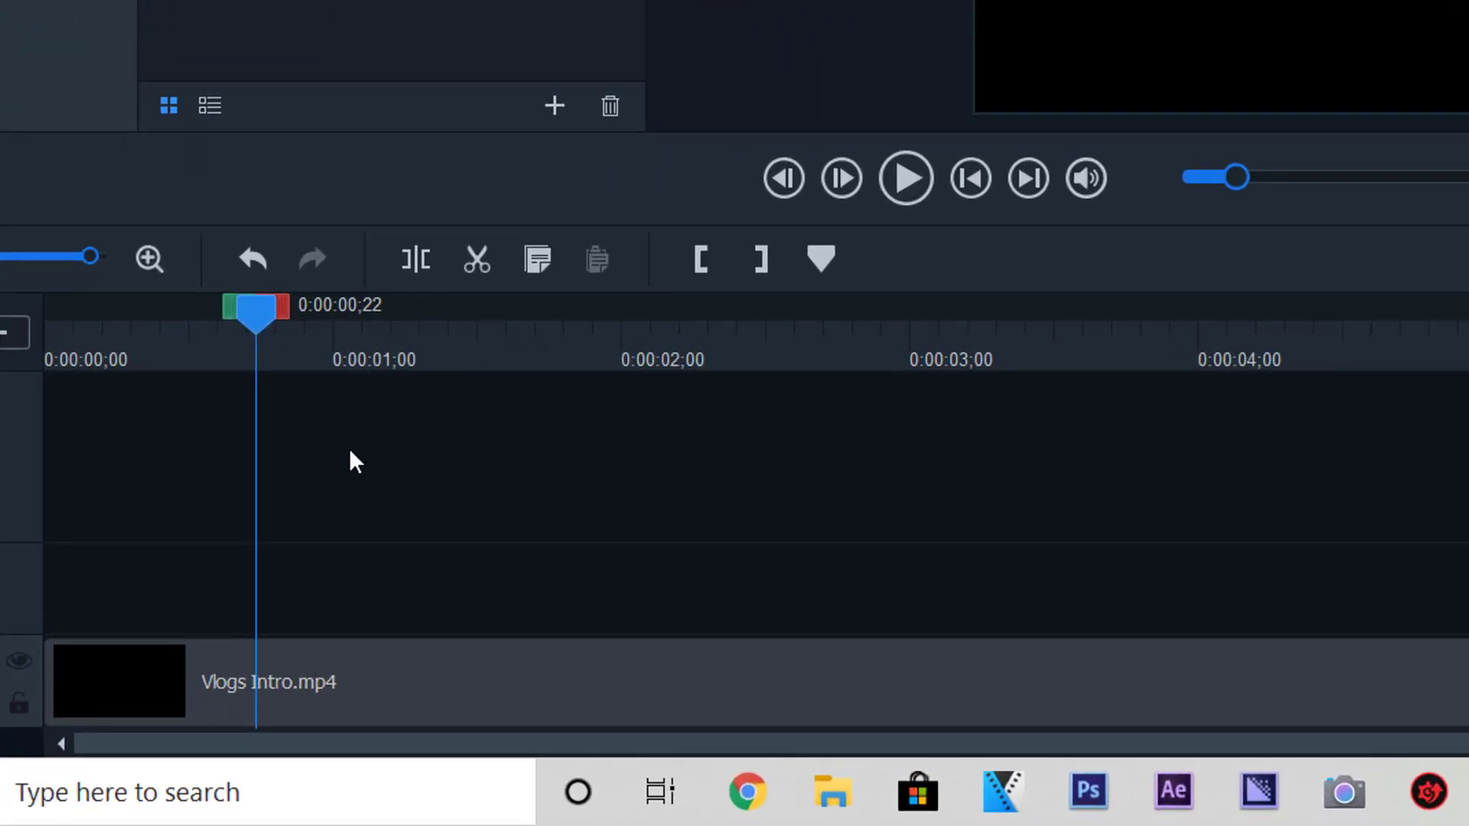
{"action": "left_click", "coordinate": [464, 469]}
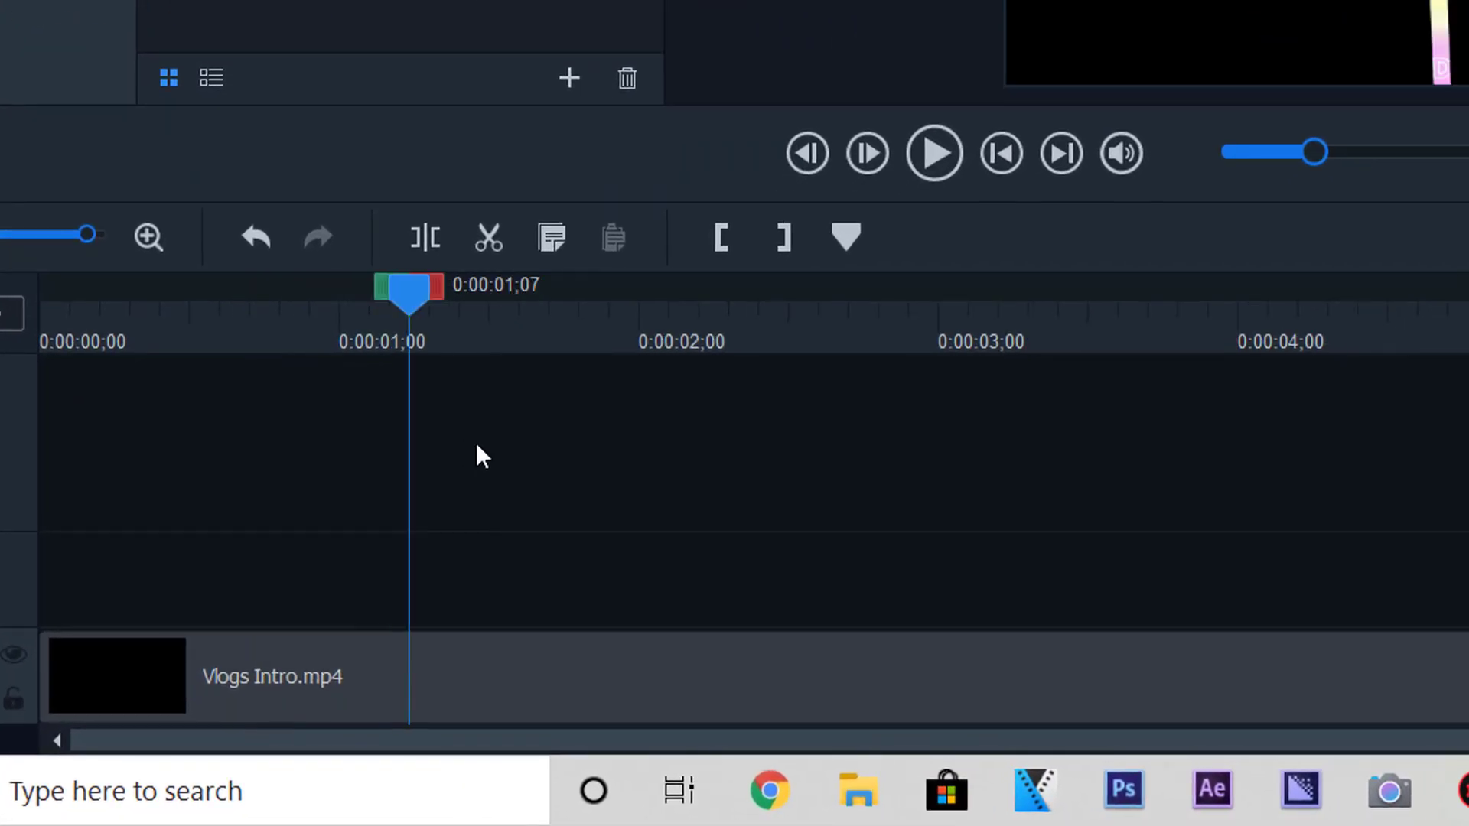
{"action": "left_click", "coordinate": [487, 471]}
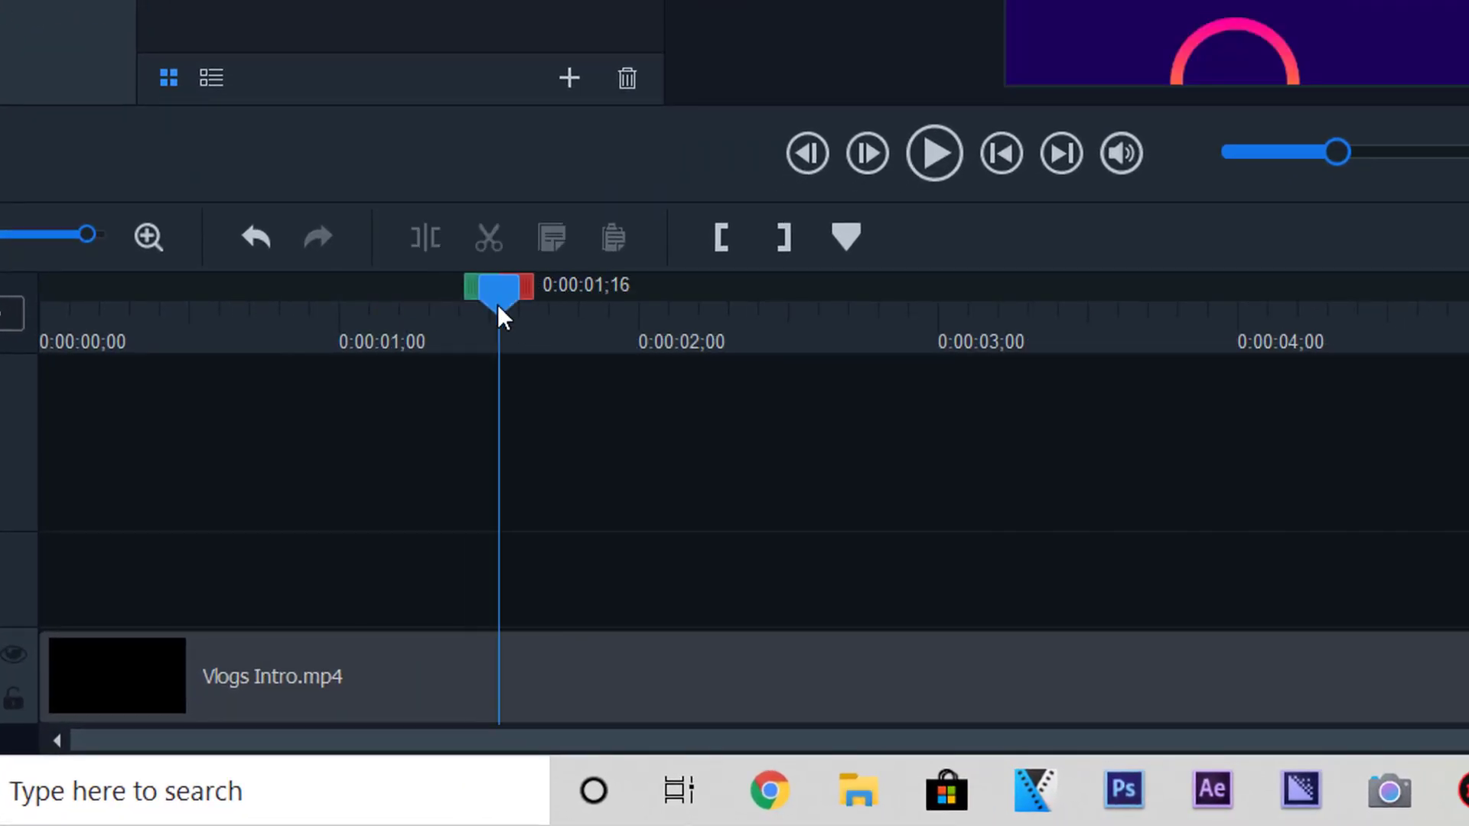
{"action": "left_click", "coordinate": [492, 681]}
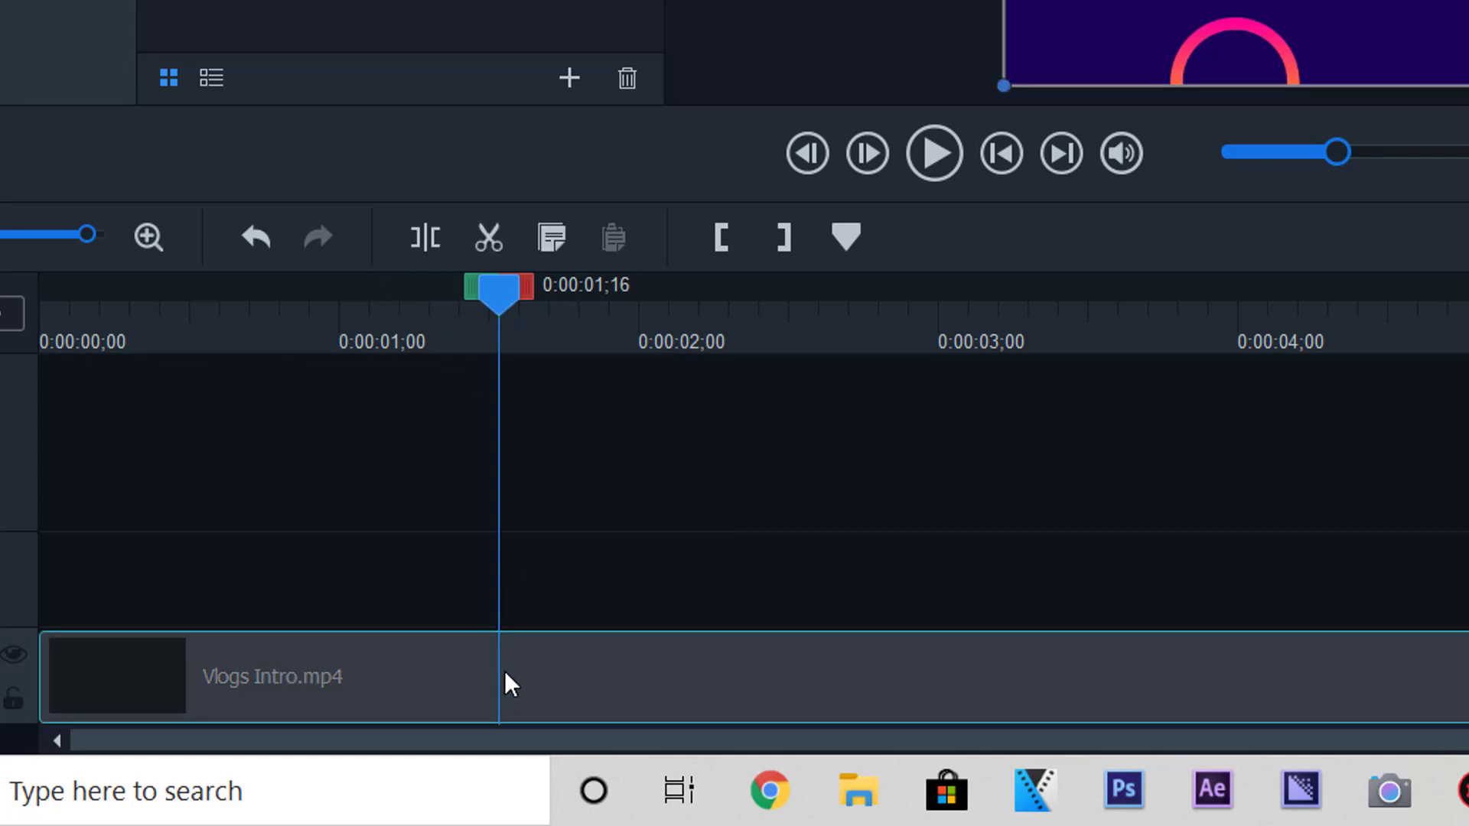
- Split Vlogs Intro at 0:00:01;16, then split the second piece at 0:00:02;04
{"action": "left_click", "coordinate": [428, 239]}
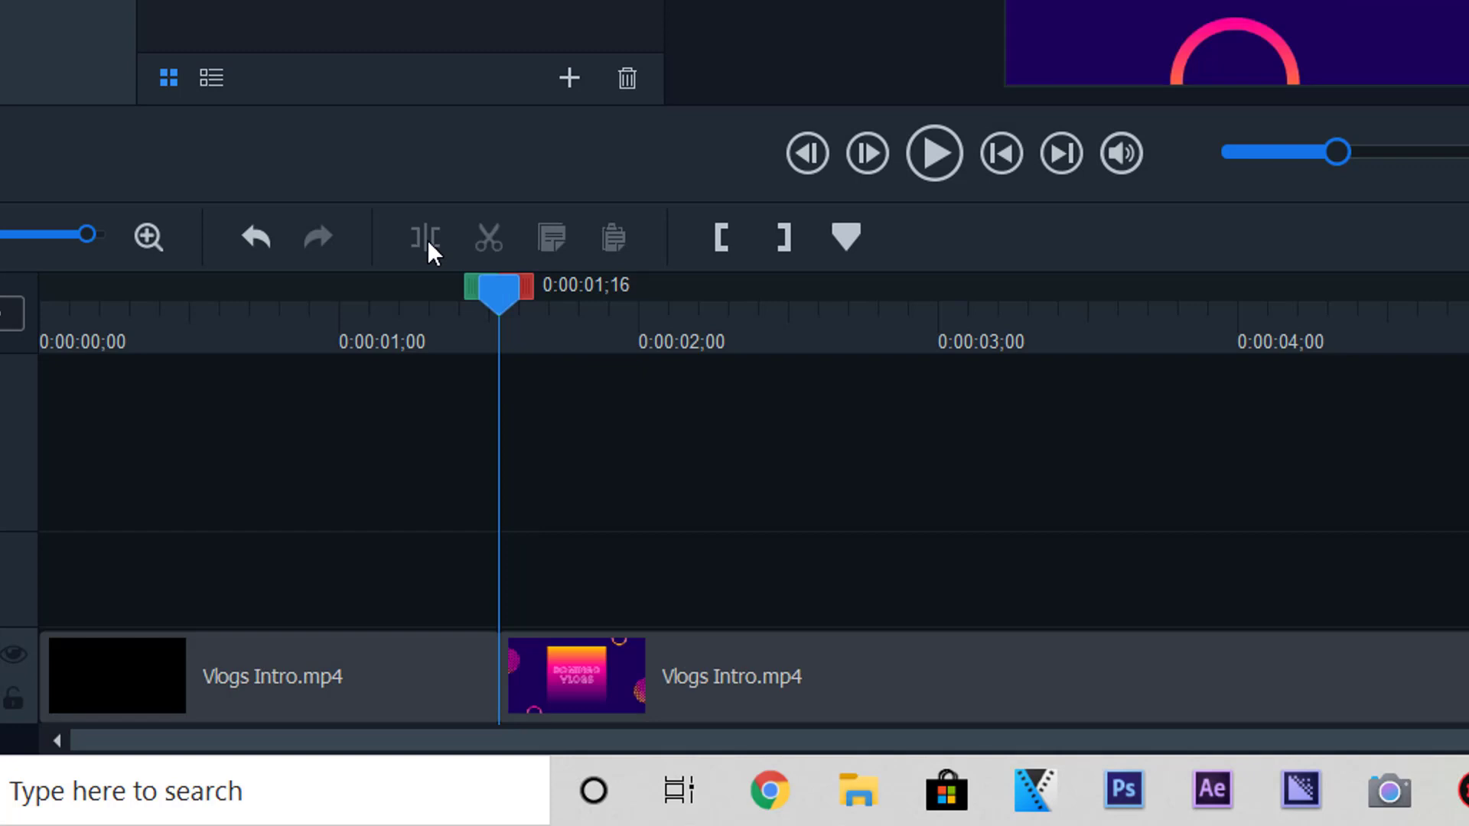
{"action": "left_click_drag", "start_coordinate": [506, 301], "coordinate": [539, 306]}
{"action": "left_click", "coordinate": [678, 318]}
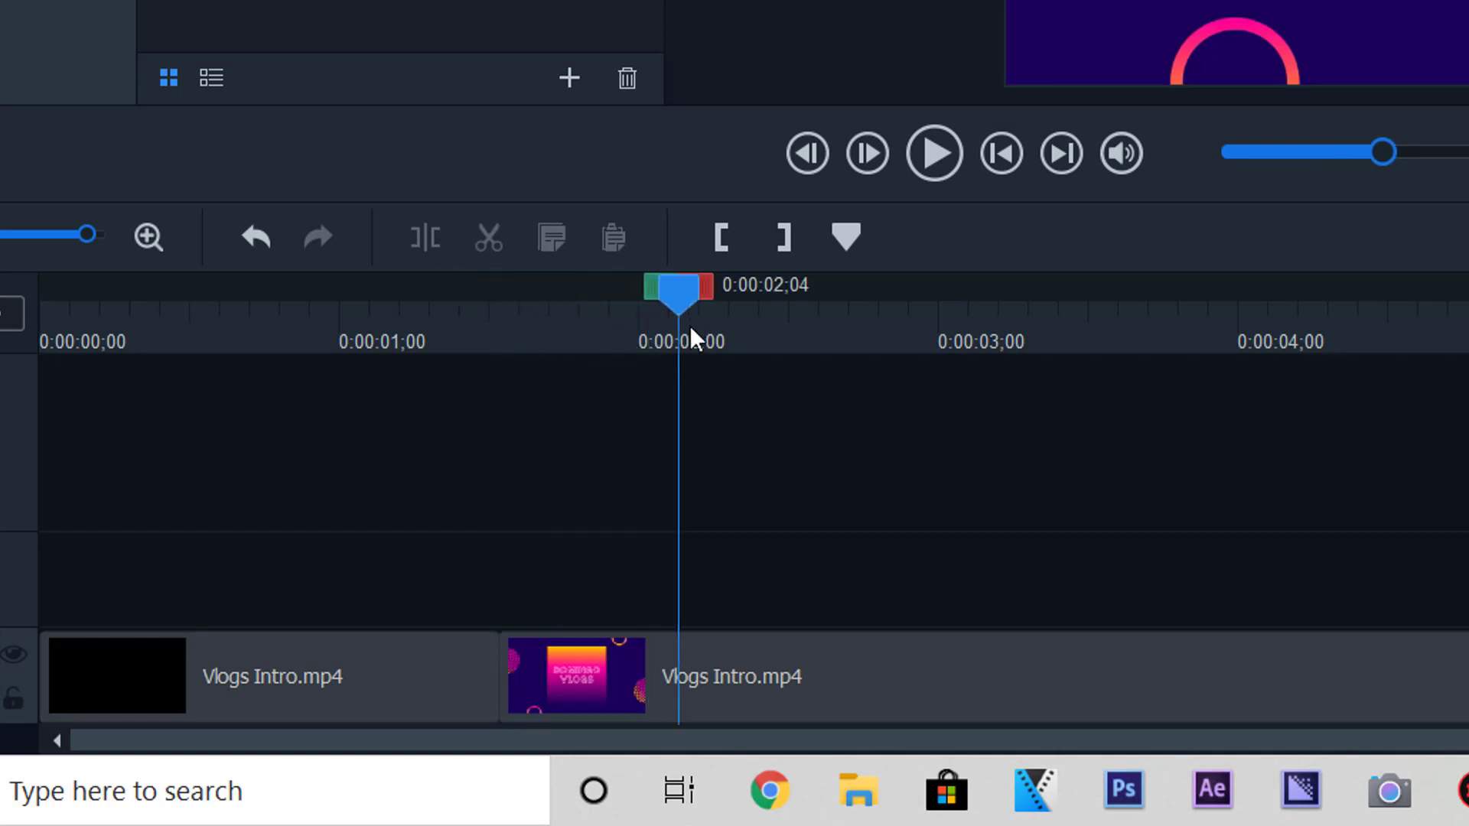
{"action": "left_click", "coordinate": [681, 660]}
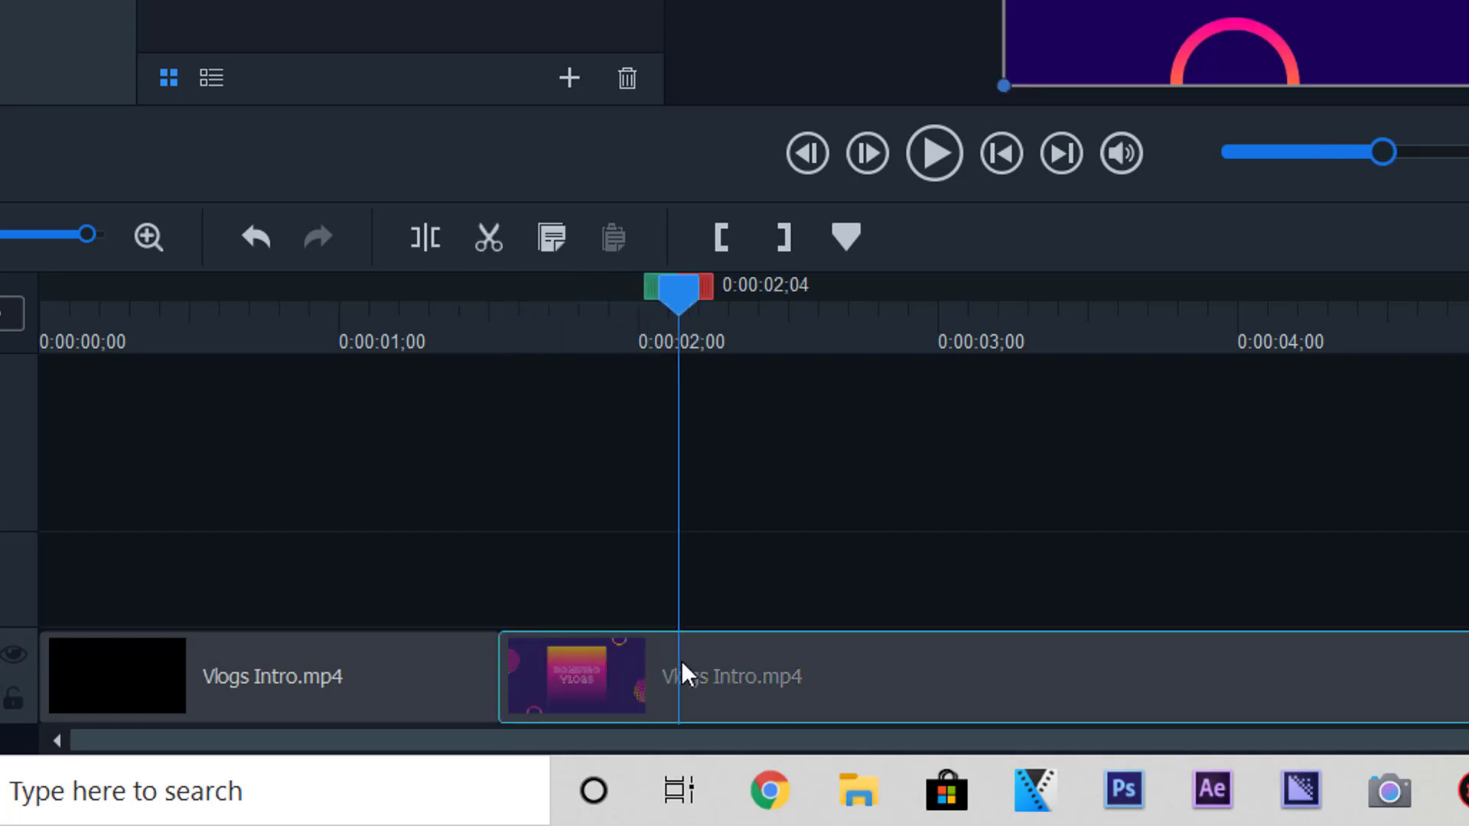
{"action": "left_click", "coordinate": [425, 238]}
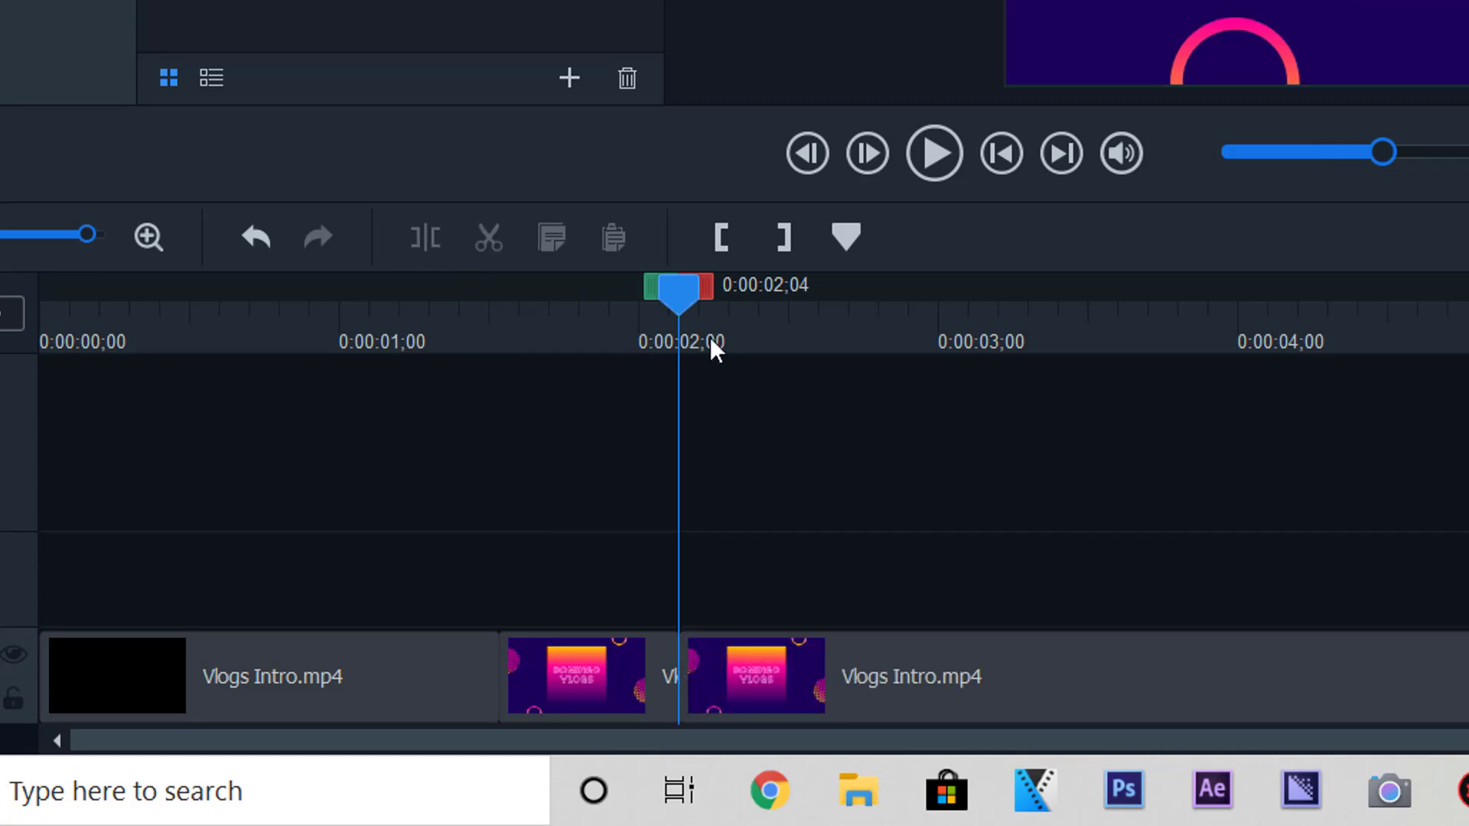
- Move the playhead to 0:00:01;24, slide the third piece right, and select the middle piece
{"action": "left_click_drag", "start_coordinate": [677, 294], "coordinate": [658, 294]}
{"action": "left_click", "coordinate": [489, 336]}
{"action": "left_click", "coordinate": [578, 336]}
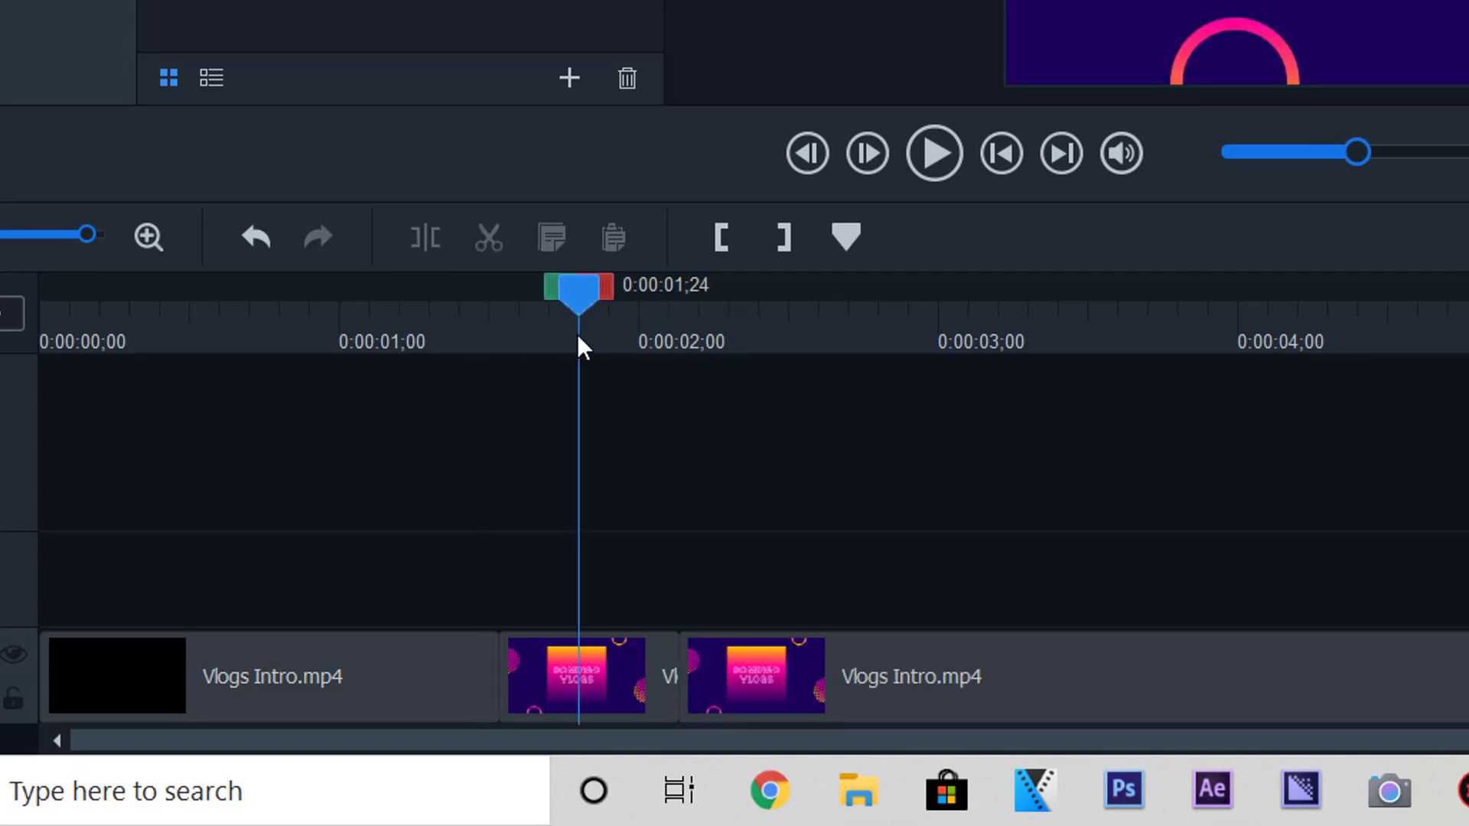
{"action": "left_click_drag", "start_coordinate": [698, 652], "coordinate": [714, 660]}
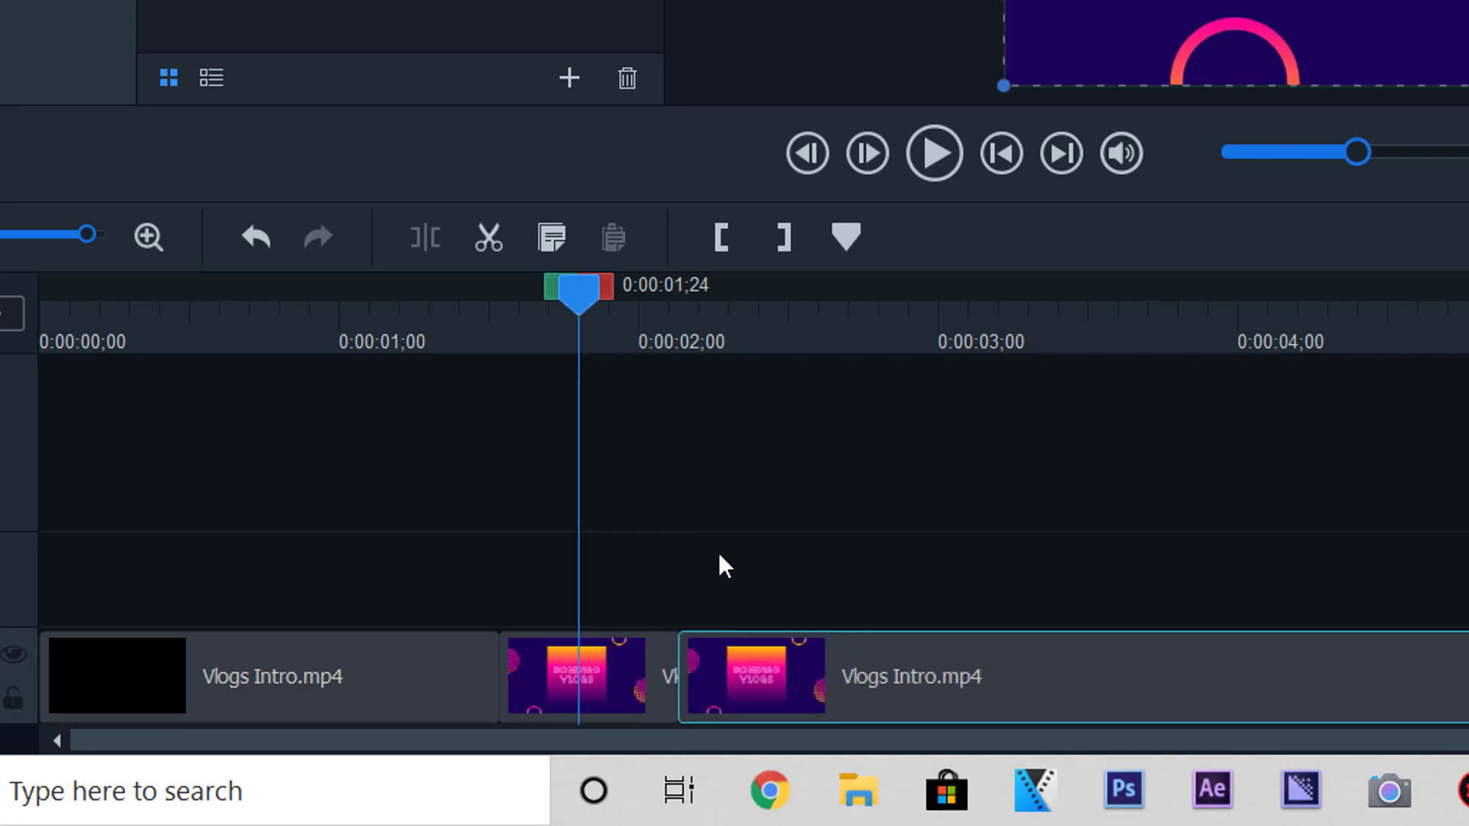
{"action": "left_click", "coordinate": [608, 655]}
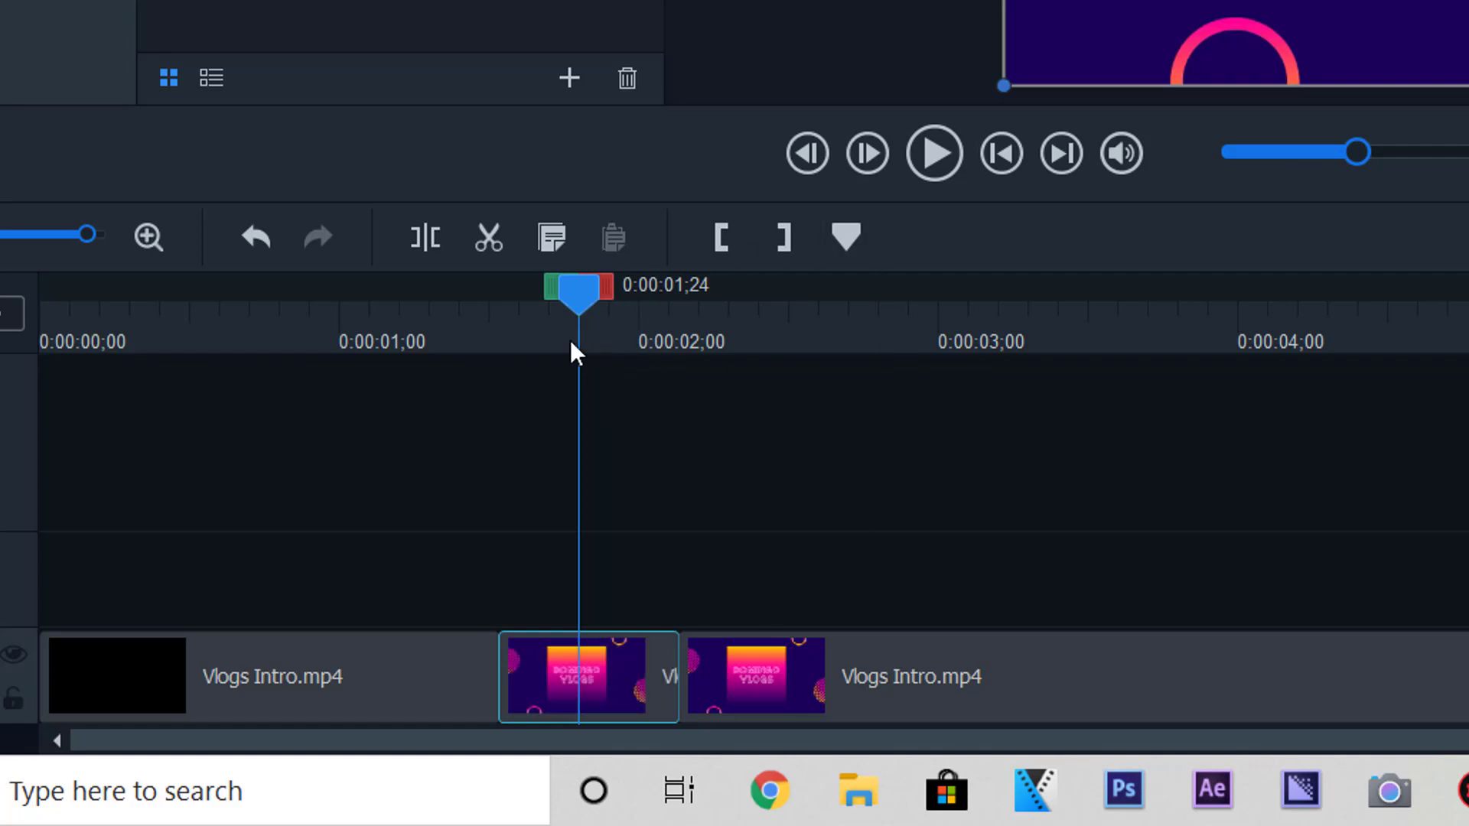
{"action": "left_click", "coordinate": [486, 242]}
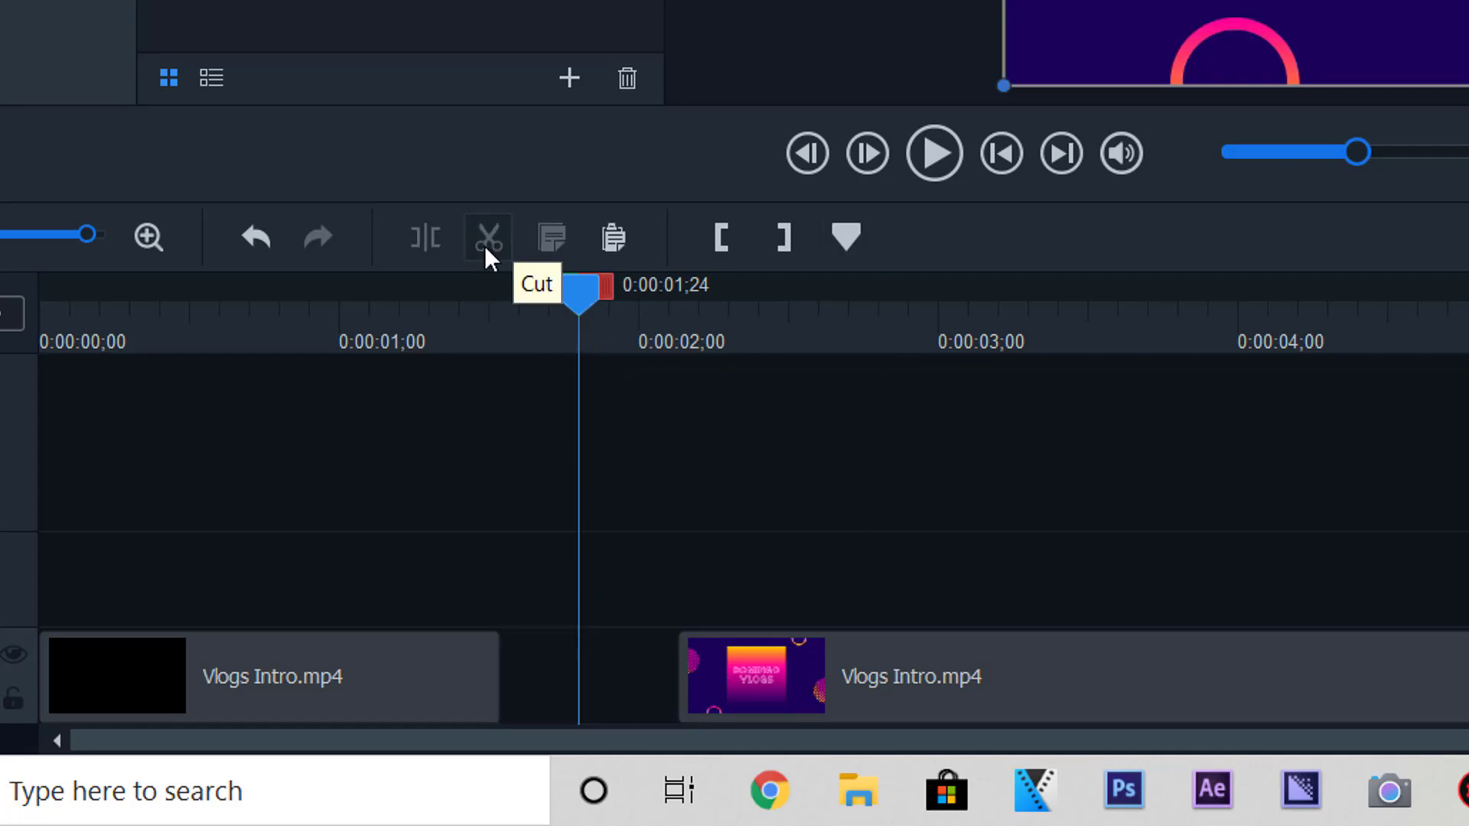
{"action": "left_click", "coordinate": [617, 243]}
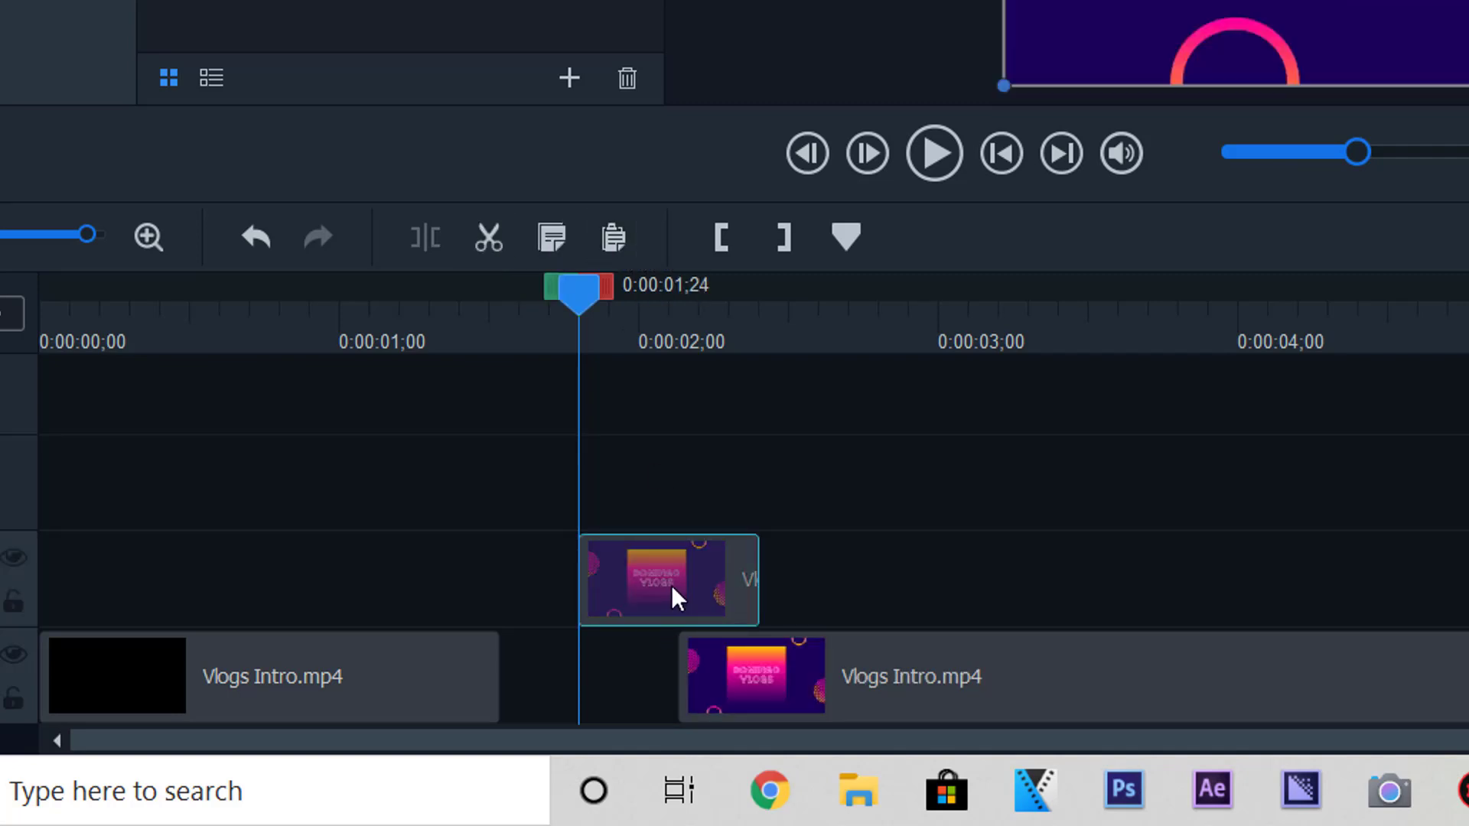
{"action": "left_click_drag", "start_coordinate": [614, 585], "coordinate": [583, 697]}
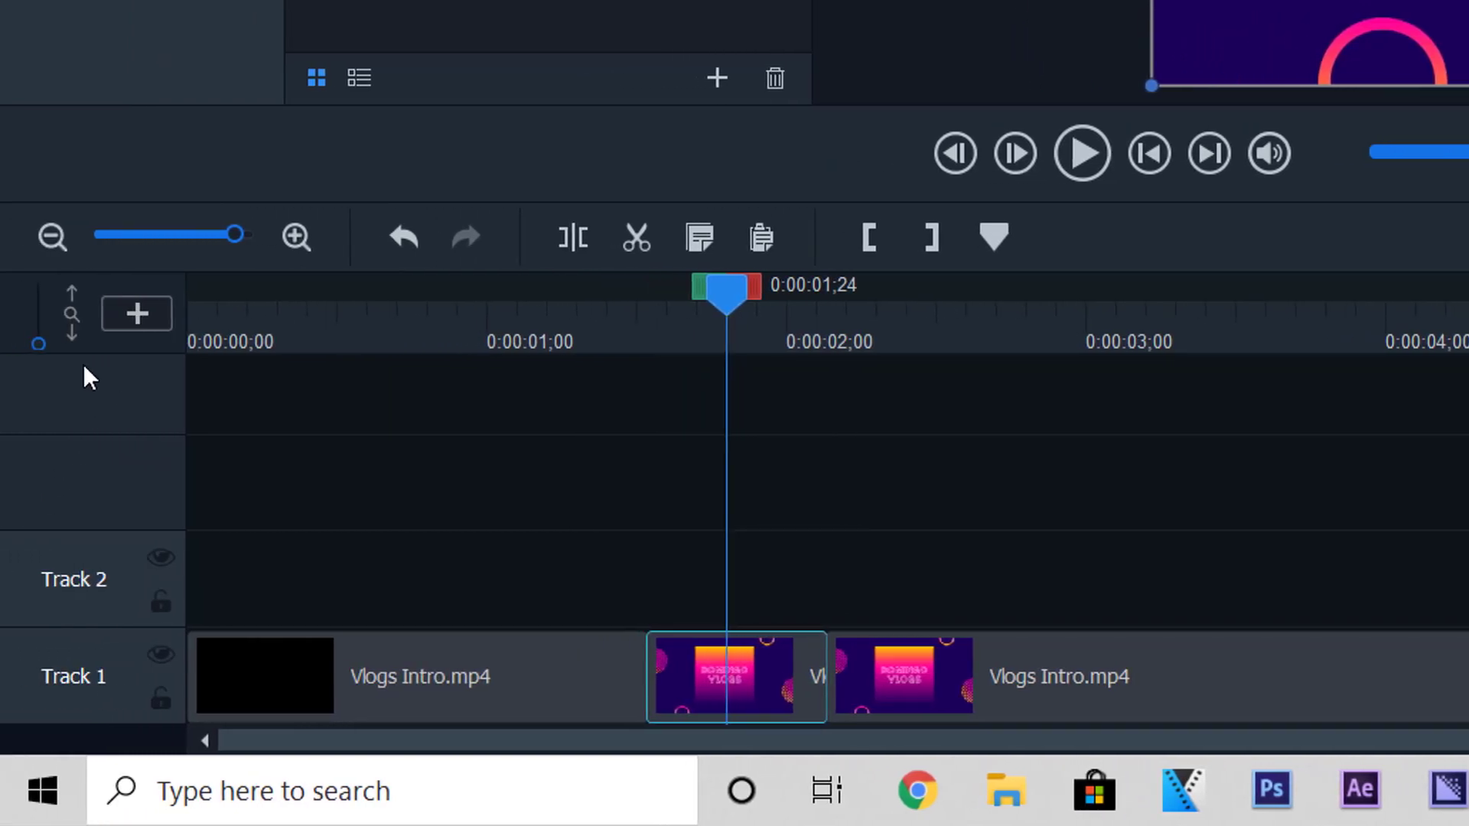
- Split the remaining long clip at 0:00:03;04, then select the next piece with the playhead at 0:00:03;29
{"action": "left_click_drag", "start_coordinate": [240, 238], "coordinate": [263, 236]}
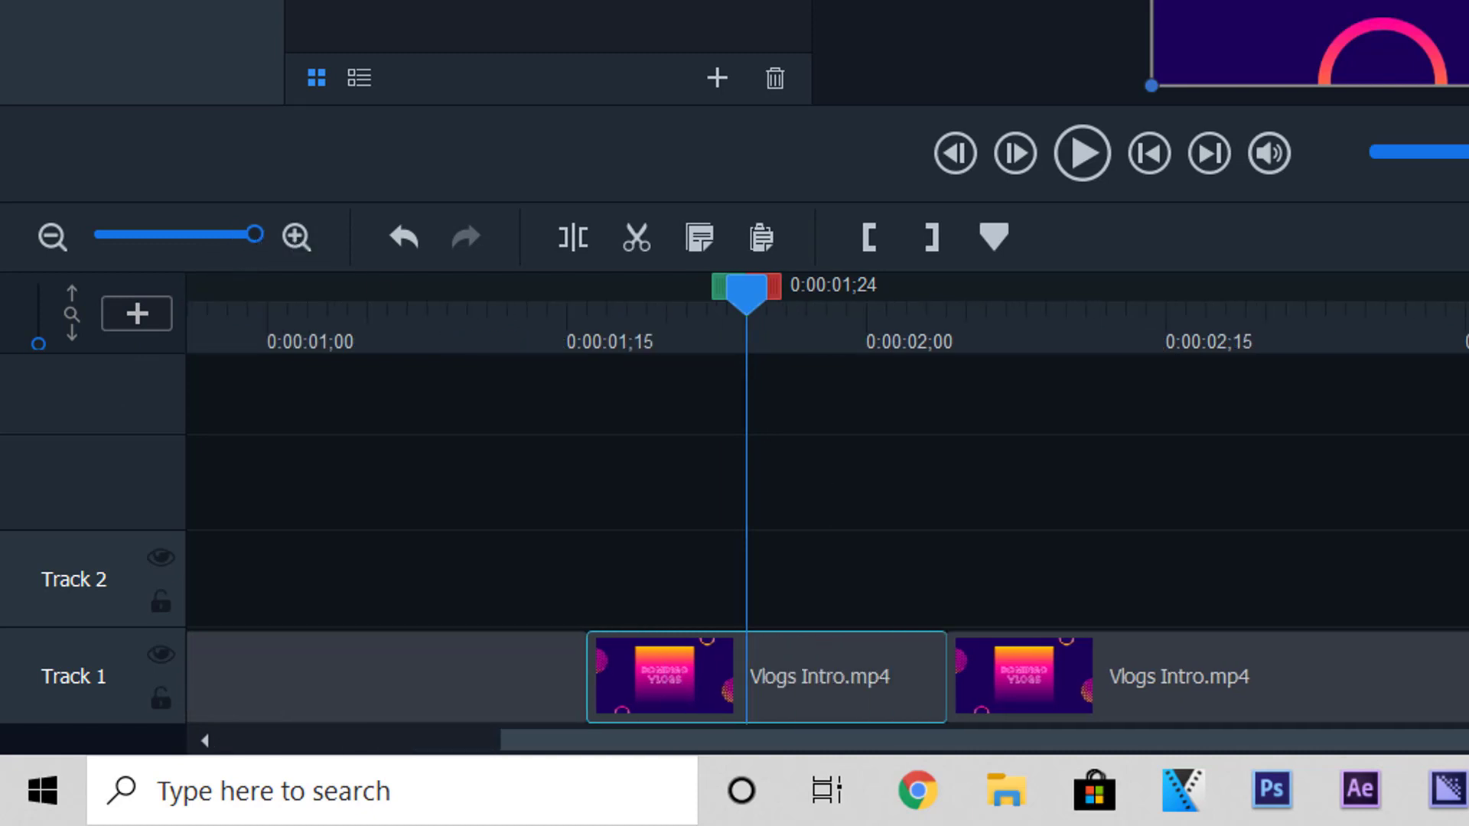
{"action": "left_click_drag", "start_coordinate": [257, 239], "coordinate": [216, 247]}
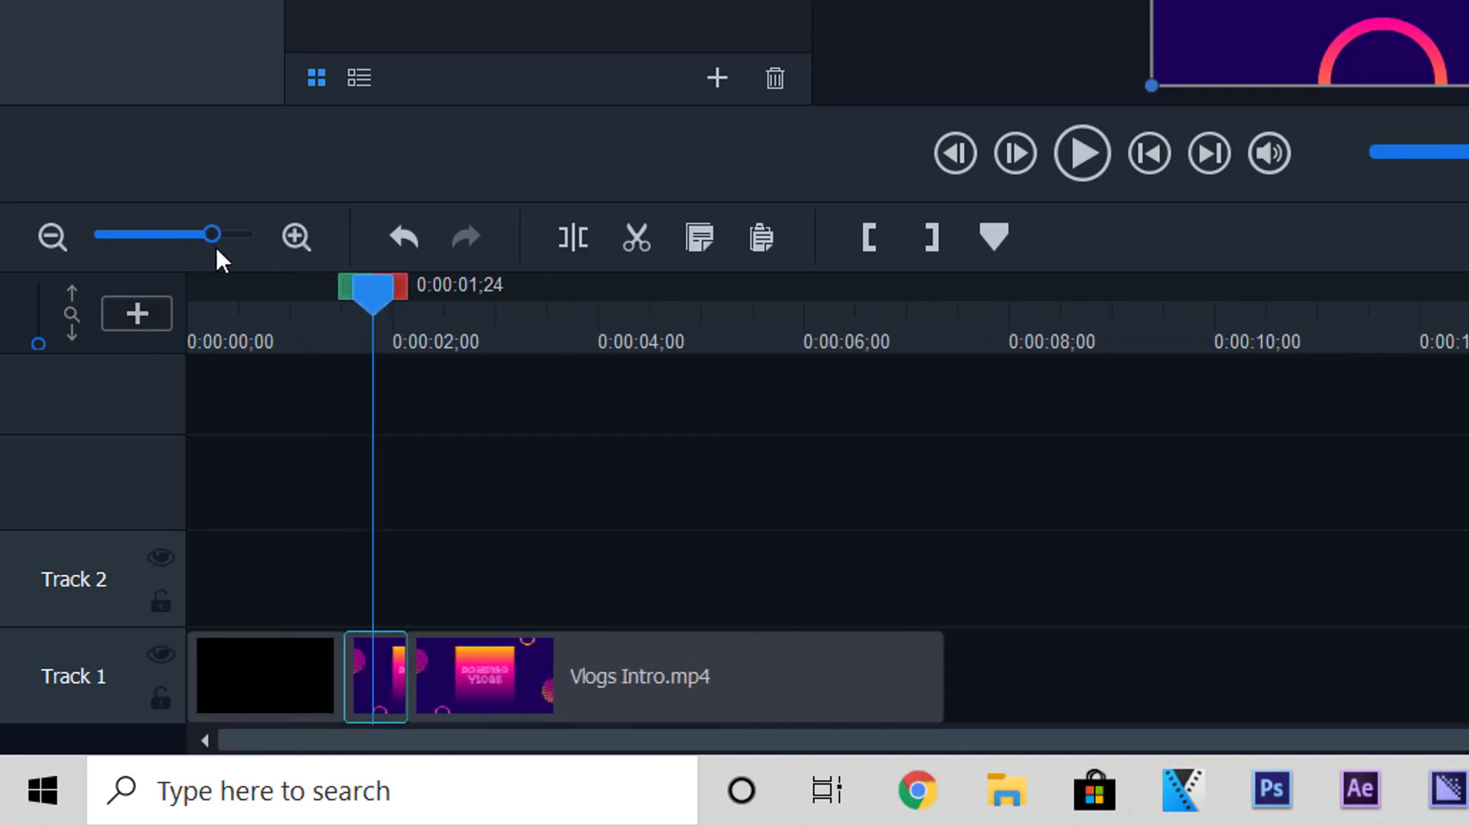
{"action": "left_click", "coordinate": [544, 296]}
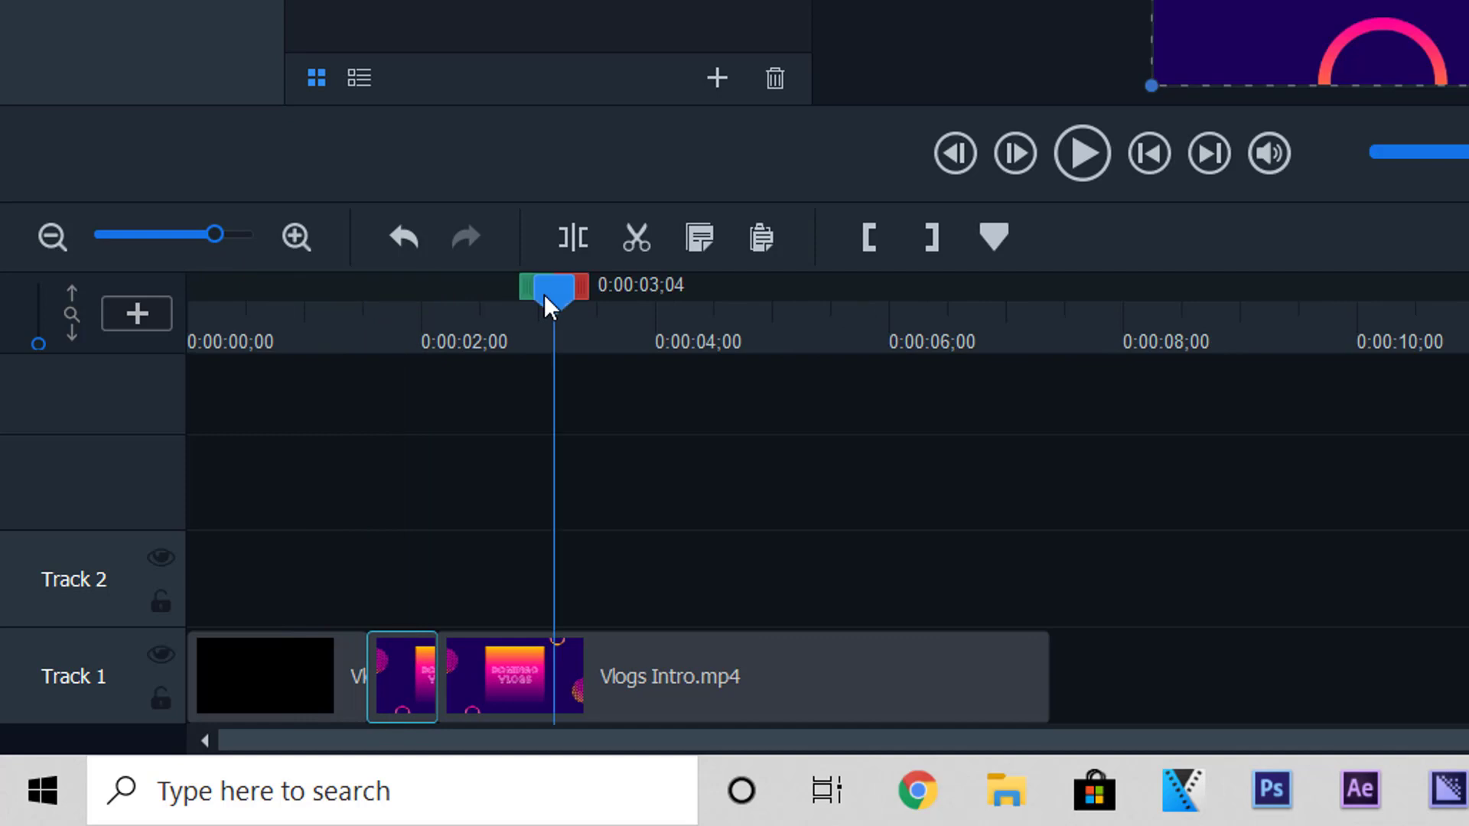
{"action": "left_click", "coordinate": [551, 686]}
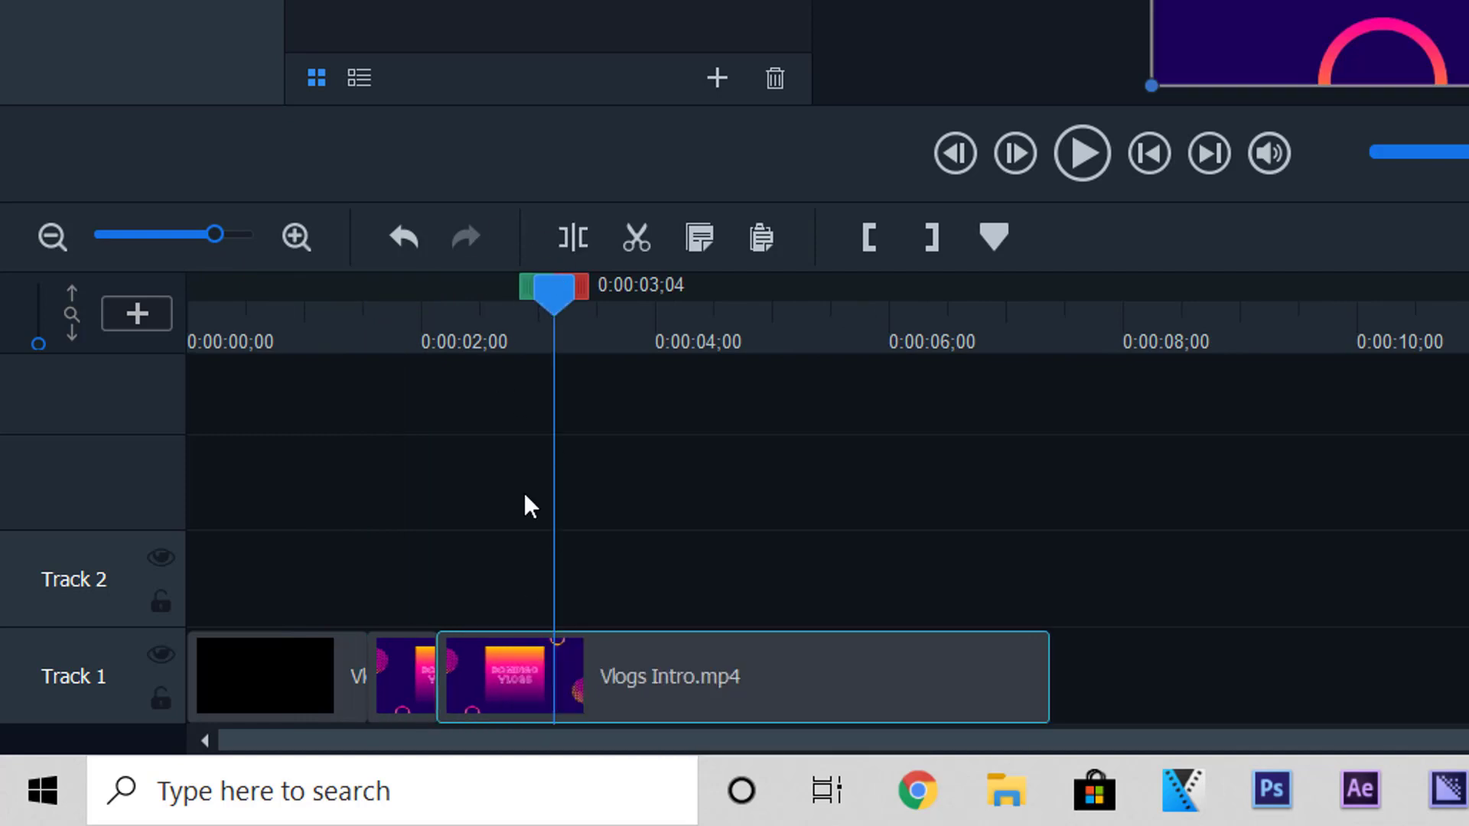
{"action": "left_click", "coordinate": [570, 238]}
{"action": "left_click_drag", "start_coordinate": [551, 291], "coordinate": [736, 303]}
{"action": "left_click", "coordinate": [657, 676]}
- Split the clip at 0:00:03;29 and 0:00:04;22, then jump back to the previous clip boundary
{"action": "left_click", "coordinate": [589, 240]}
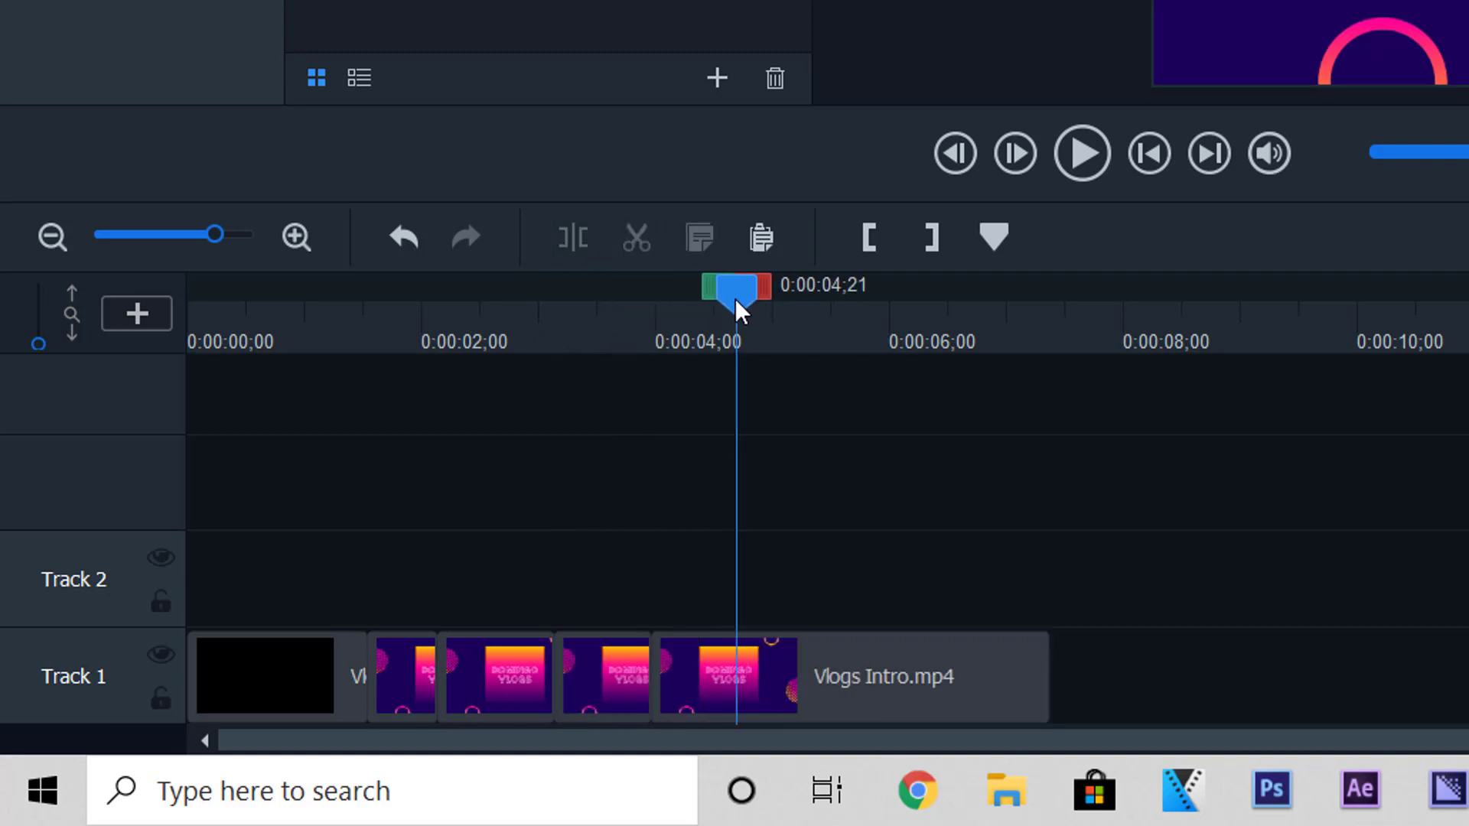
{"action": "left_click", "coordinate": [742, 687]}
{"action": "left_click", "coordinate": [580, 241]}
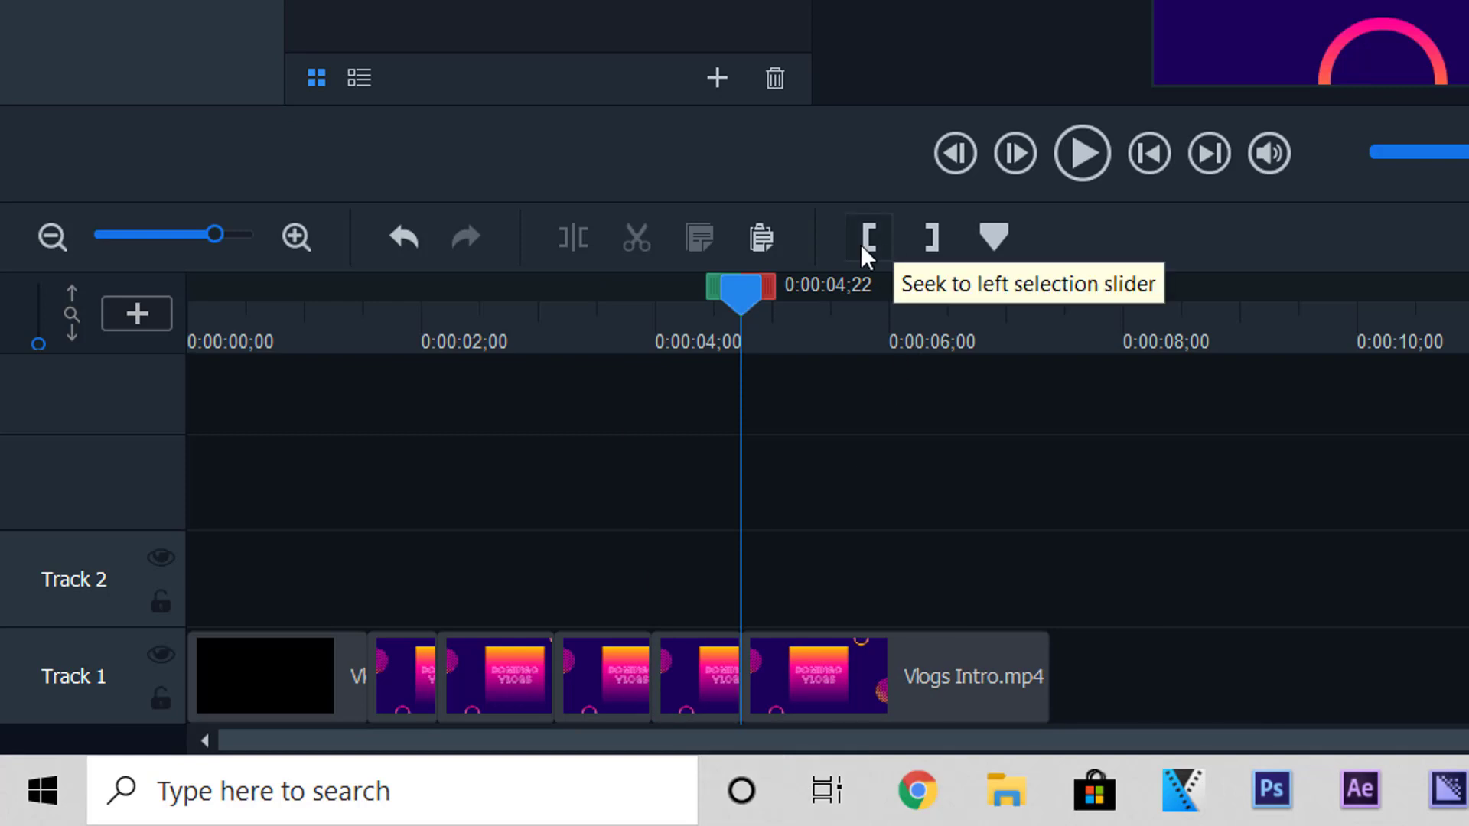
{"action": "left_click", "coordinate": [1149, 155]}
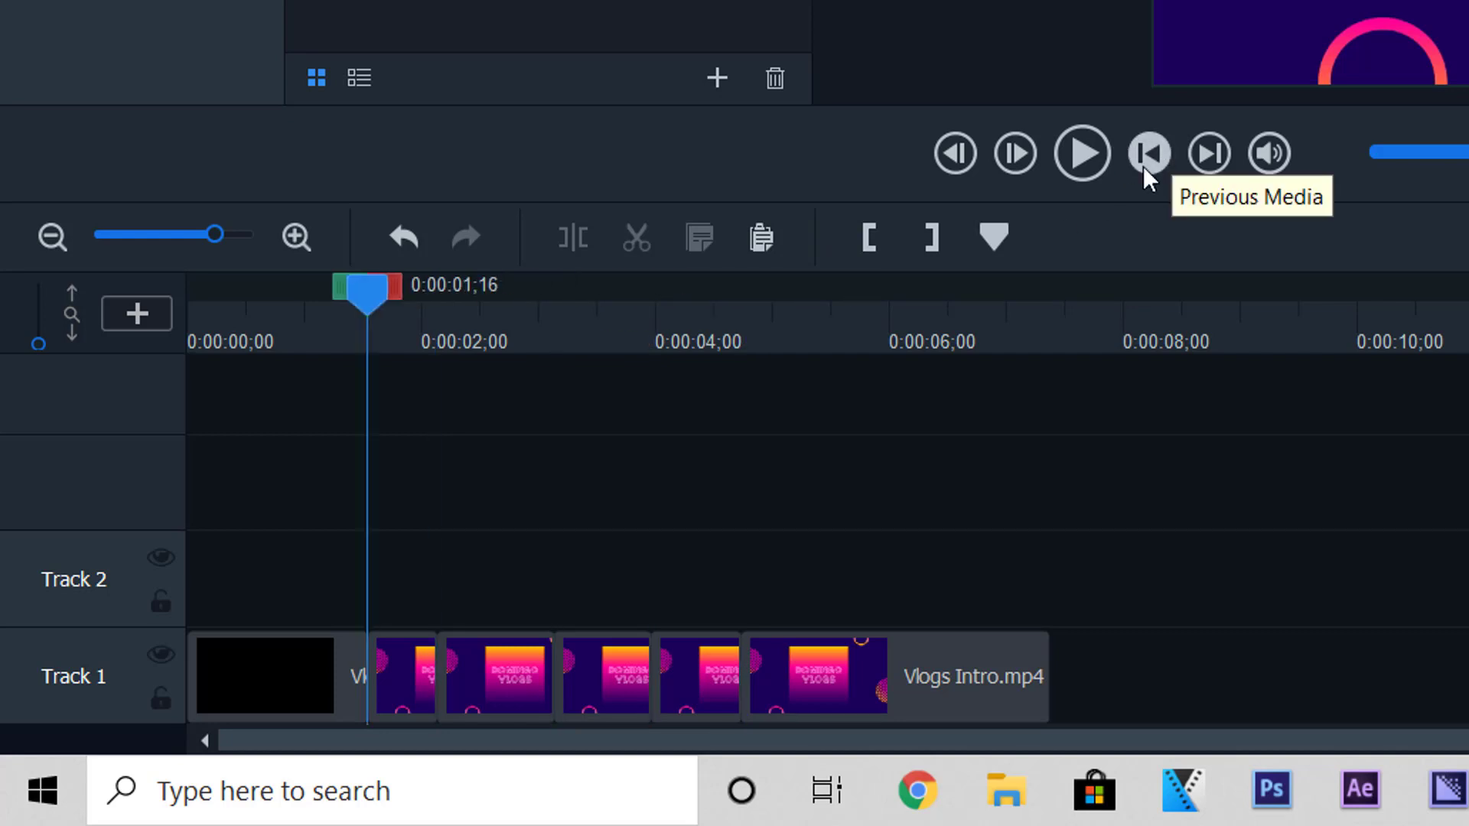
- Delete the black opening clip and slide the five Vlogs Intro pieces left, back-to-back from 0:00:00;00
{"action": "left_click", "coordinate": [282, 677]}
{"action": "left_click", "coordinate": [632, 240]}
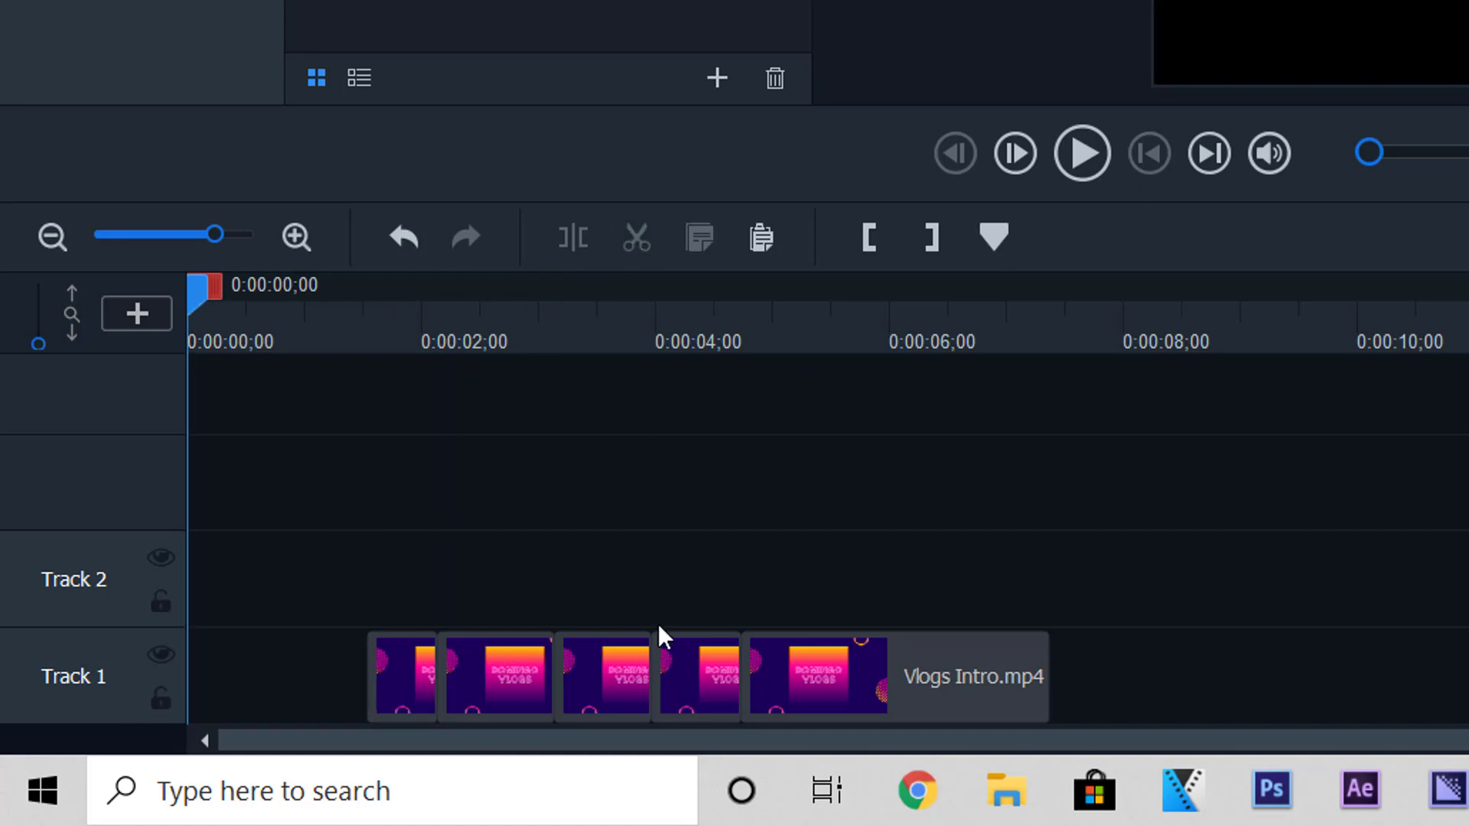
{"action": "left_click_drag", "start_coordinate": [406, 686], "coordinate": [189, 687]}
{"action": "left_click_drag", "start_coordinate": [456, 670], "coordinate": [281, 681]}
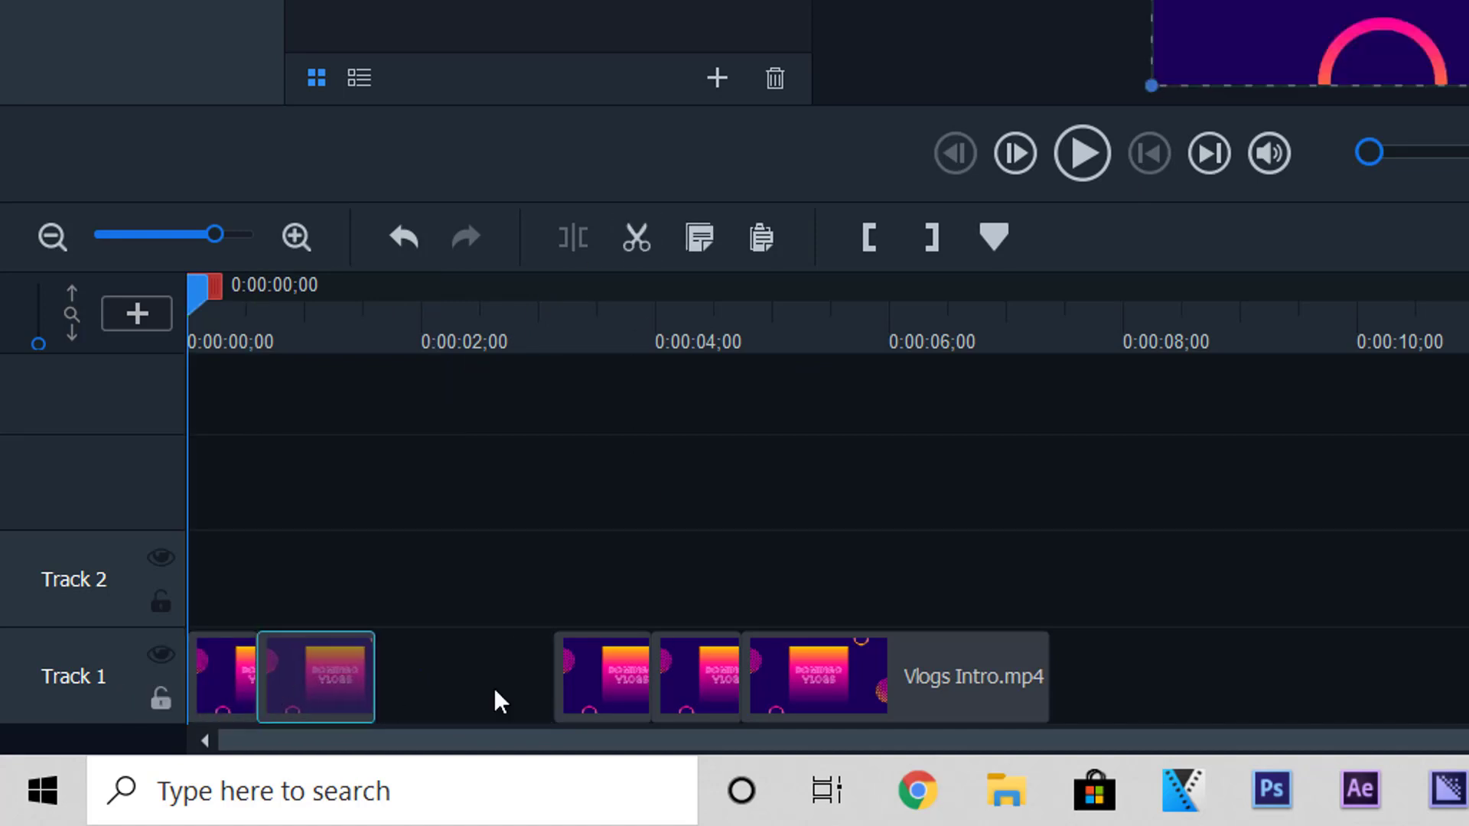
{"action": "left_click_drag", "start_coordinate": [581, 689], "coordinate": [437, 699]}
{"action": "left_click_drag", "start_coordinate": [709, 699], "coordinate": [545, 700]}
{"action": "left_click_drag", "start_coordinate": [809, 699], "coordinate": [614, 698]}
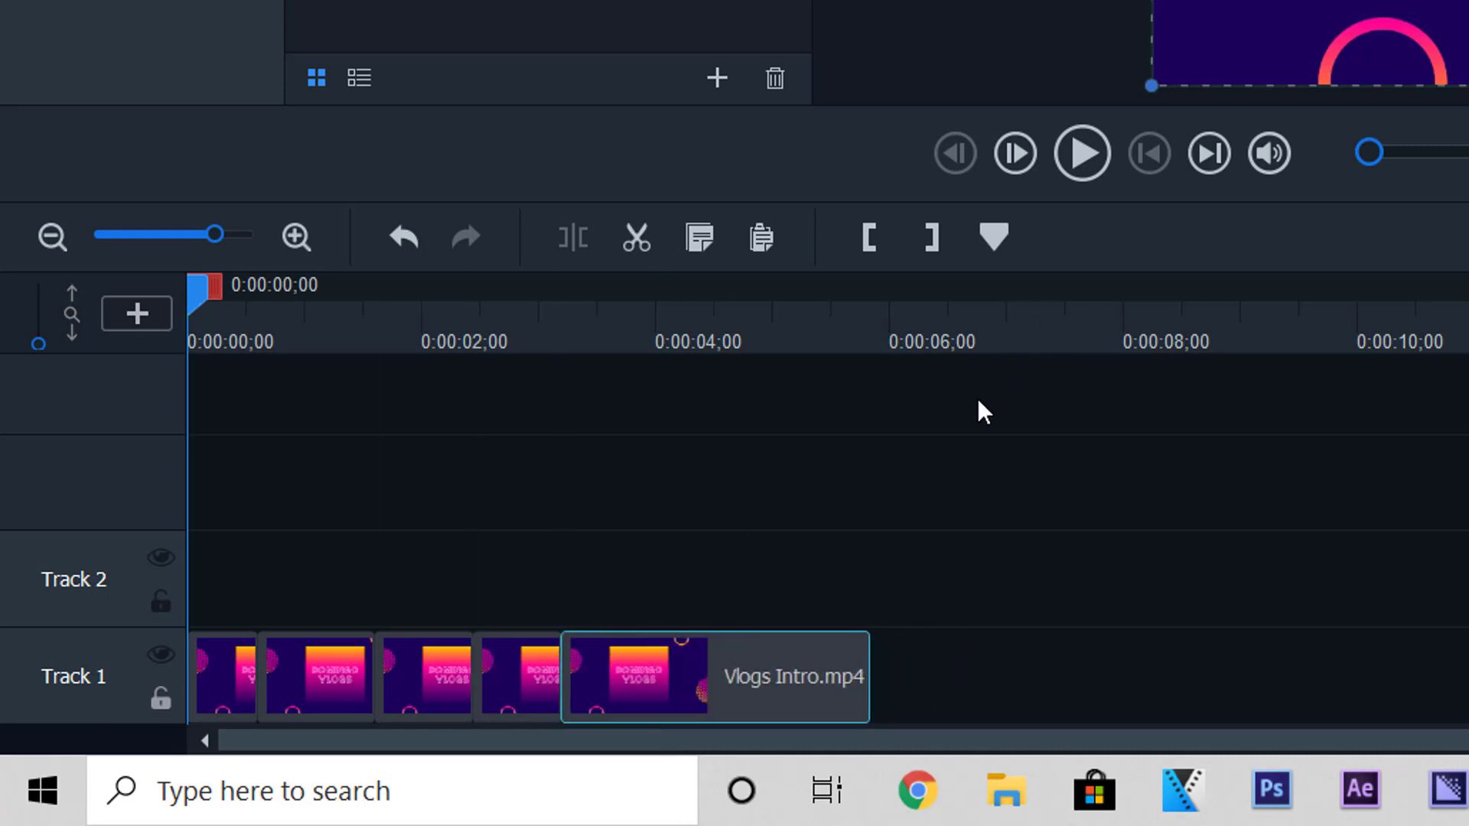
- Play the edited intro in the preview, pause it, and return the playhead to the start
{"action": "left_click", "coordinate": [1094, 157]}
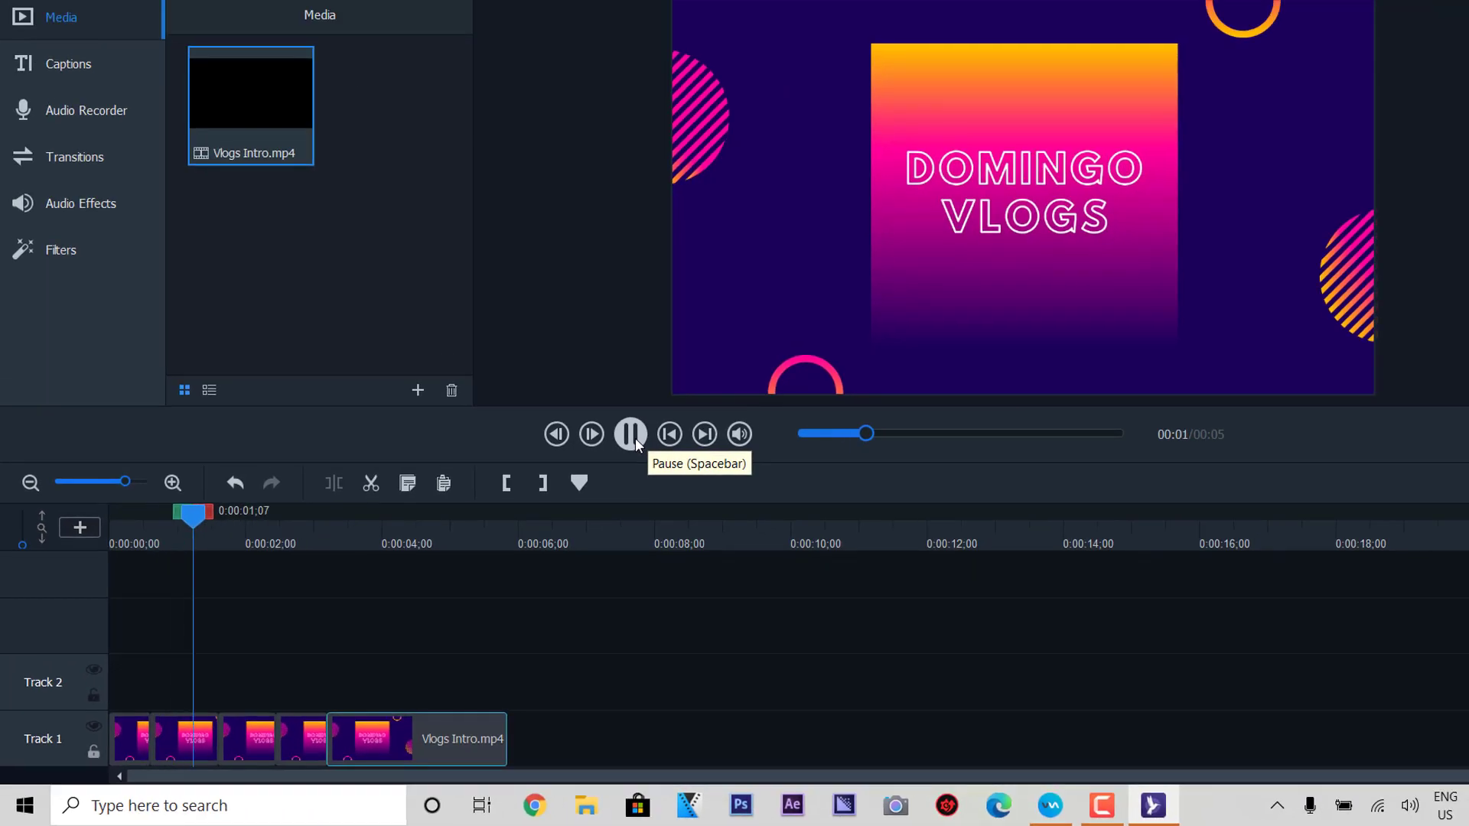
{"action": "left_click", "coordinate": [635, 438]}
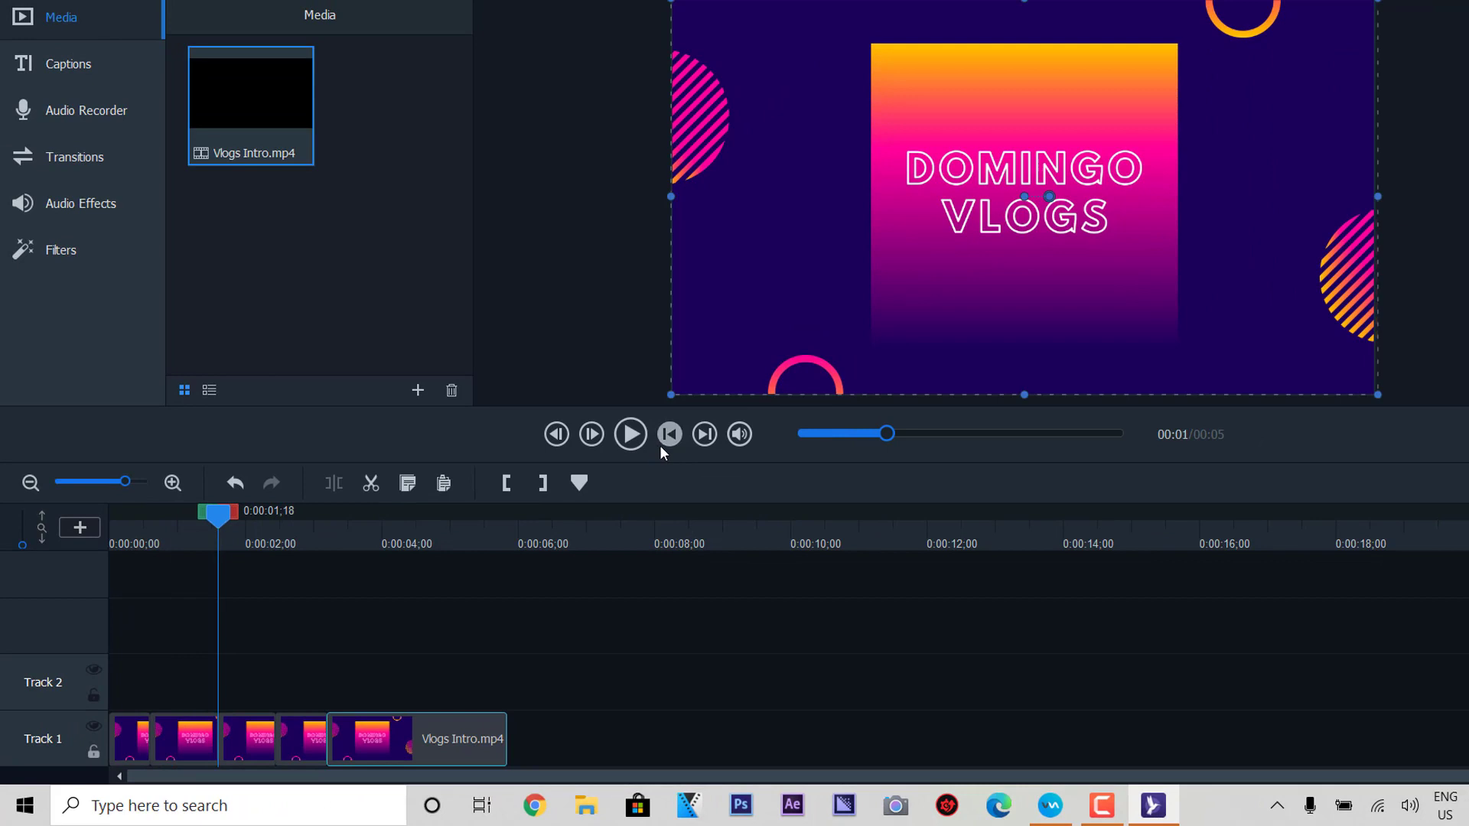
{"action": "left_click", "coordinate": [659, 445]}
{"action": "left_click", "coordinate": [671, 434]}
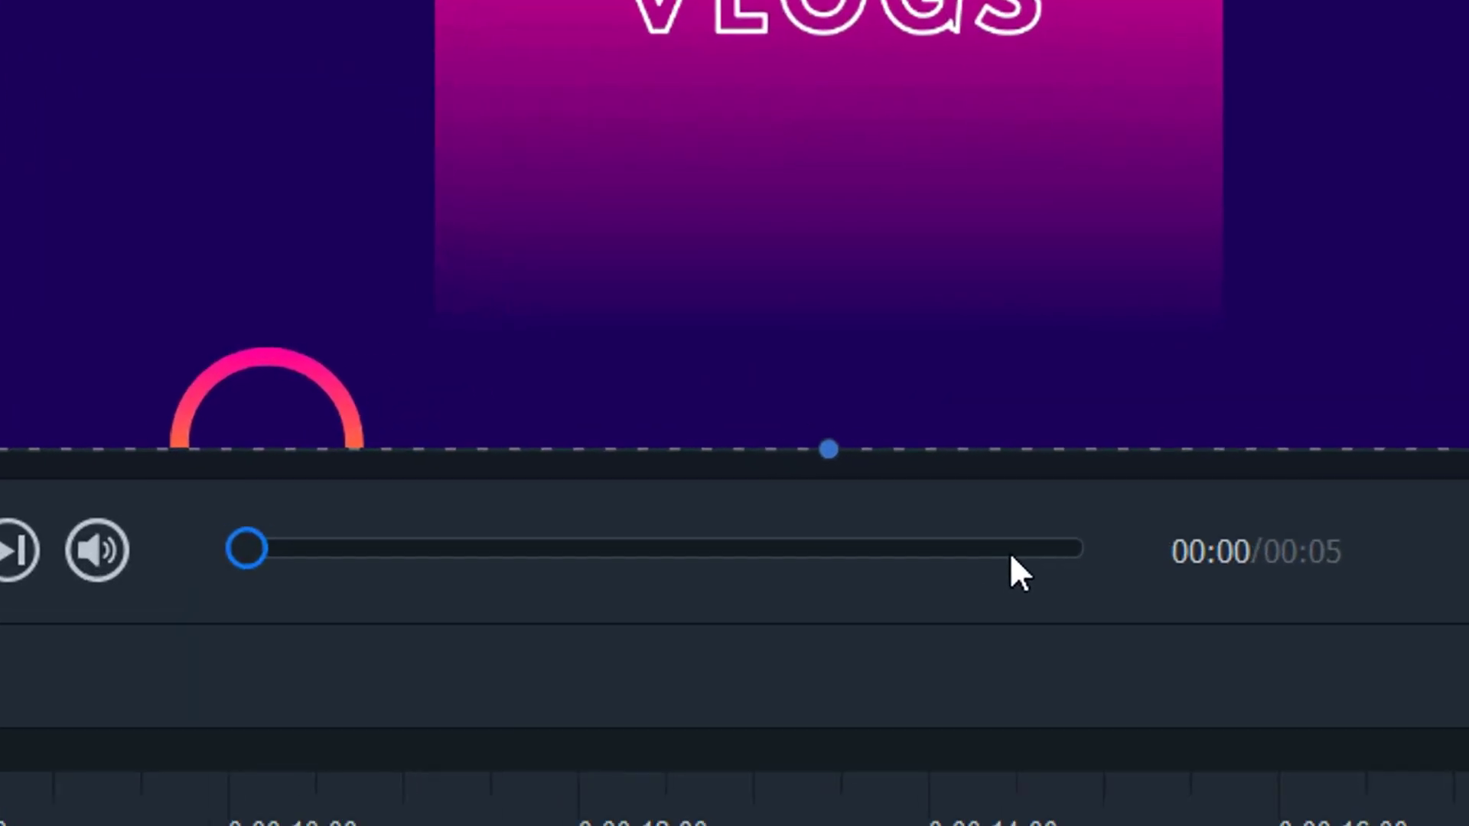
- Scrub through the first seconds of the 00:05 intro, then show the empty Captions panel
{"action": "left_click", "coordinate": [809, 438]}
{"action": "left_click_drag", "start_coordinate": [309, 562], "coordinate": [248, 603]}
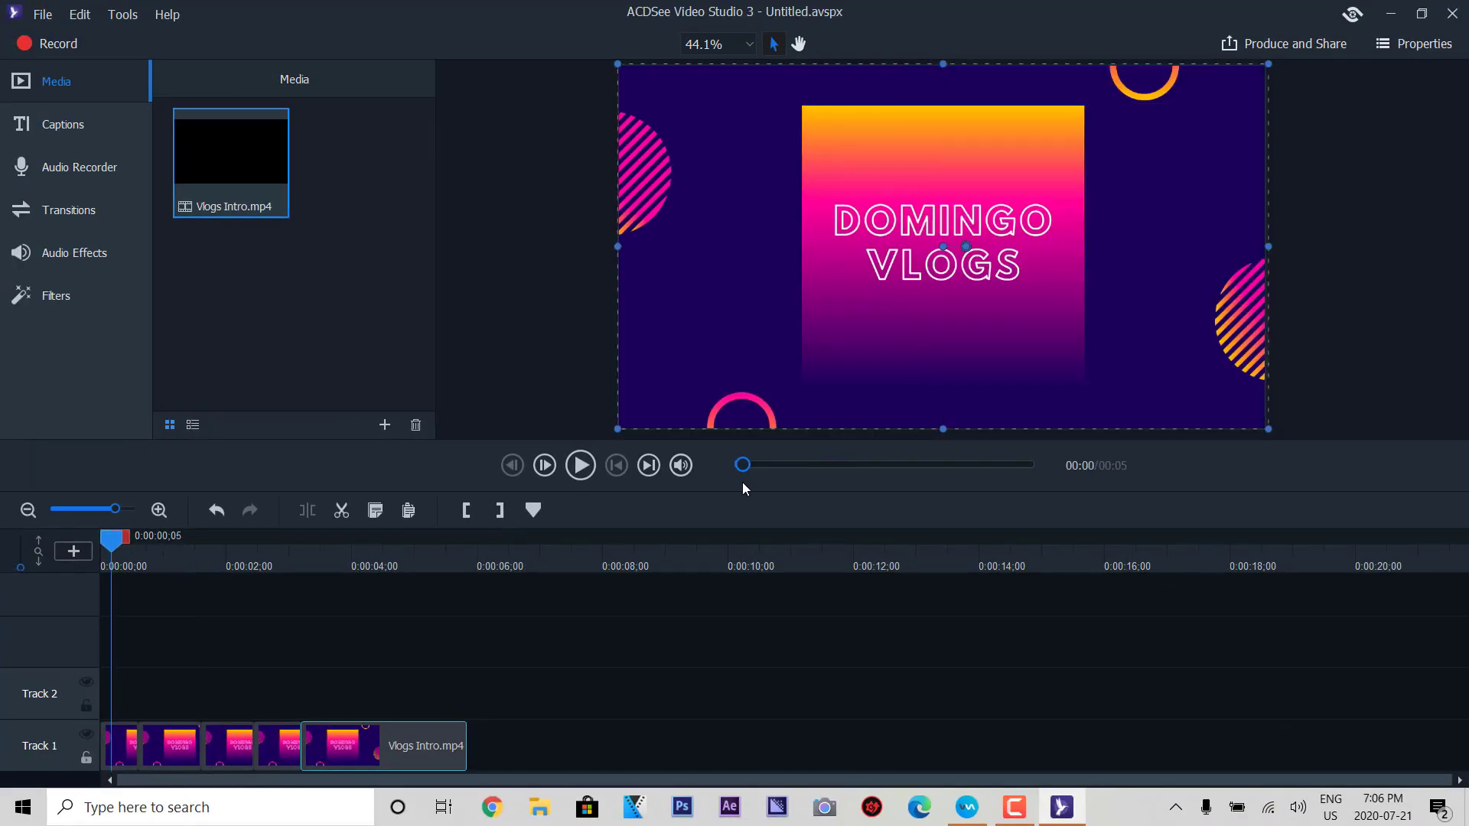
{"action": "left_click_drag", "start_coordinate": [743, 483], "coordinate": [273, 314]}
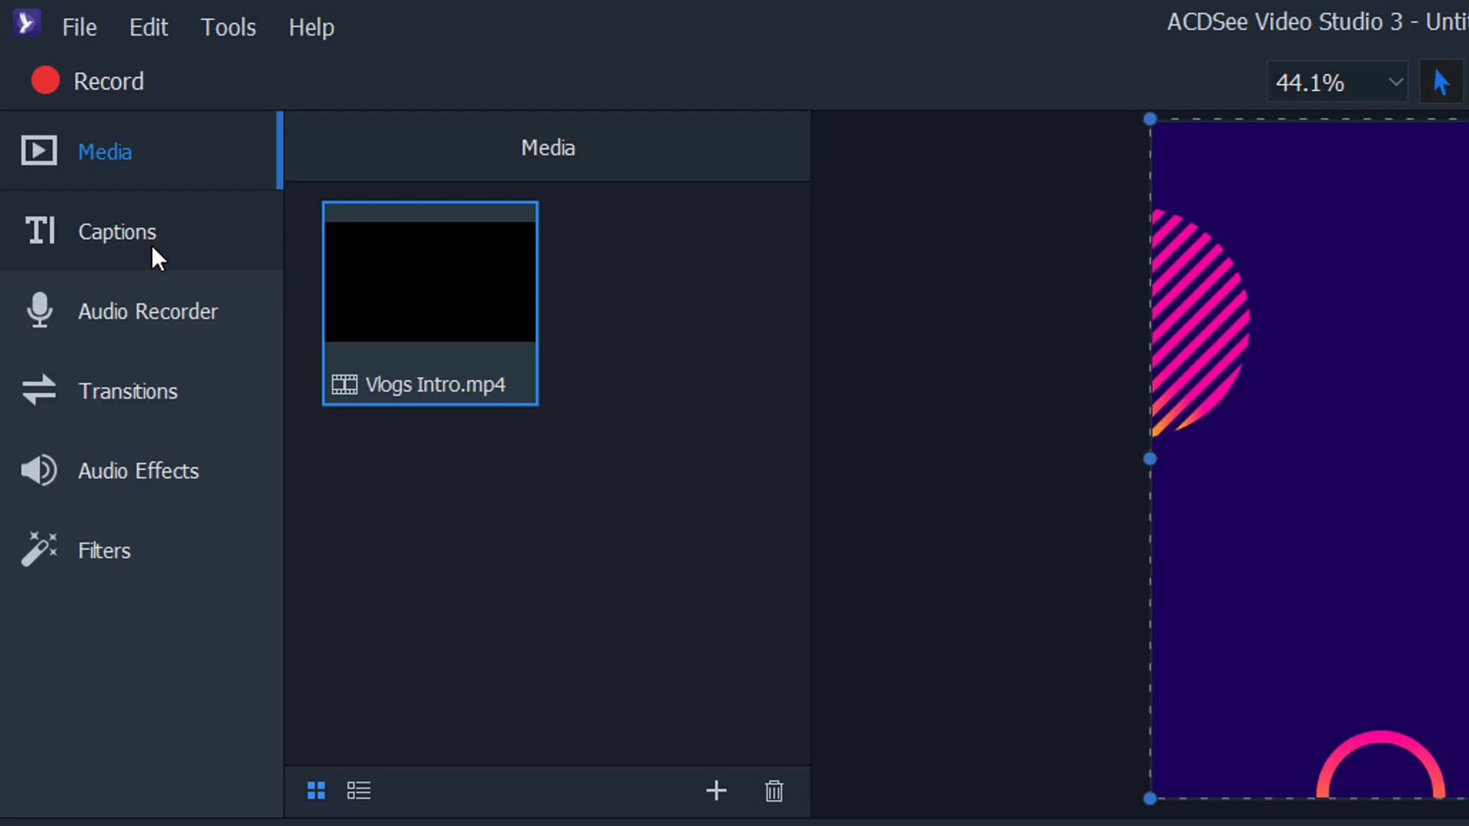
{"action": "left_click", "coordinate": [153, 248]}
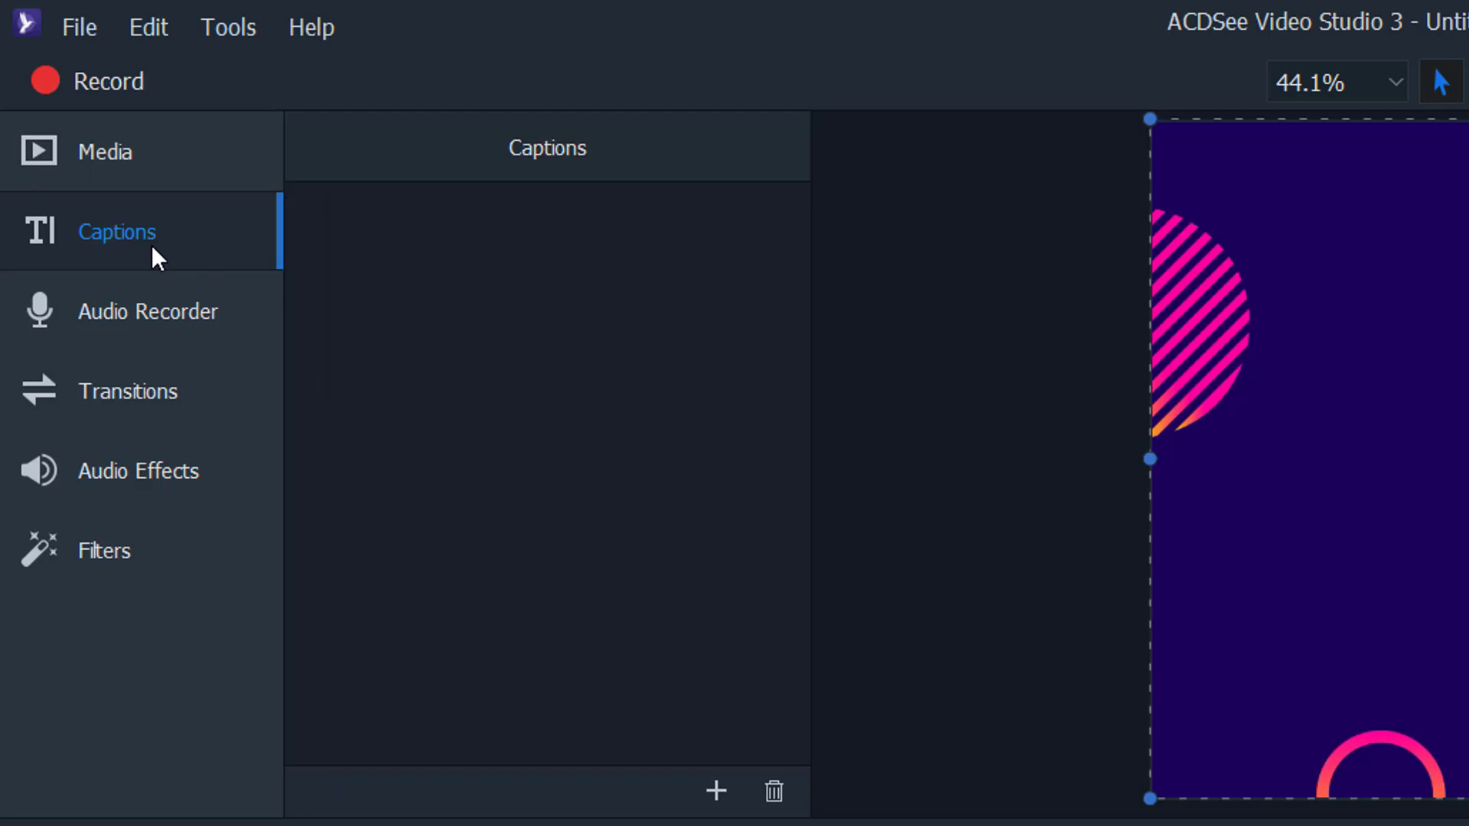
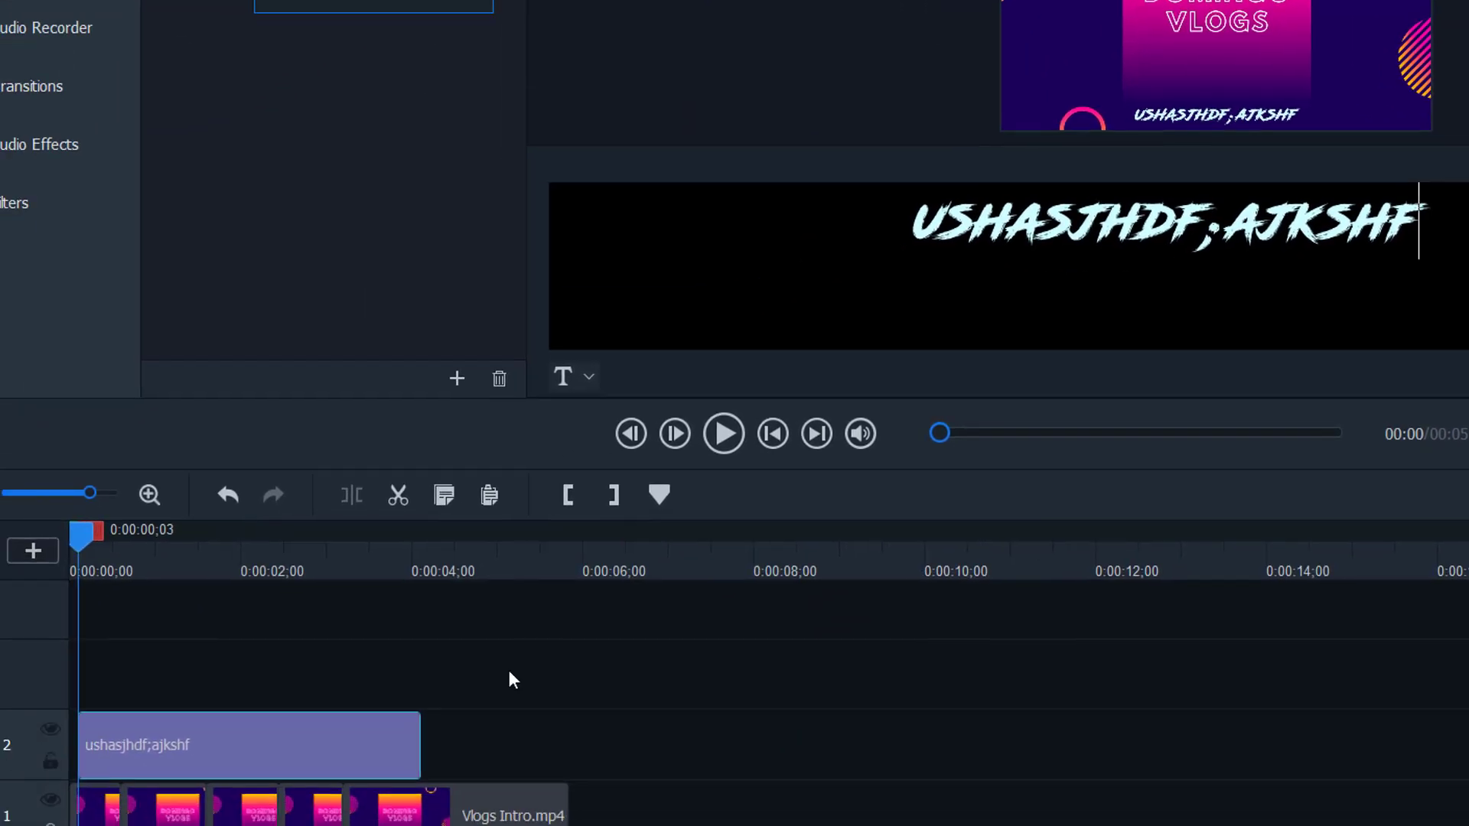
- Shorten the first caption and add a brief 'Farts' caption at 0:00:02;03 on Track 2
{"action": "left_click_drag", "start_coordinate": [432, 738], "coordinate": [144, 745]}
{"action": "left_click_drag", "start_coordinate": [246, 540], "coordinate": [272, 566]}
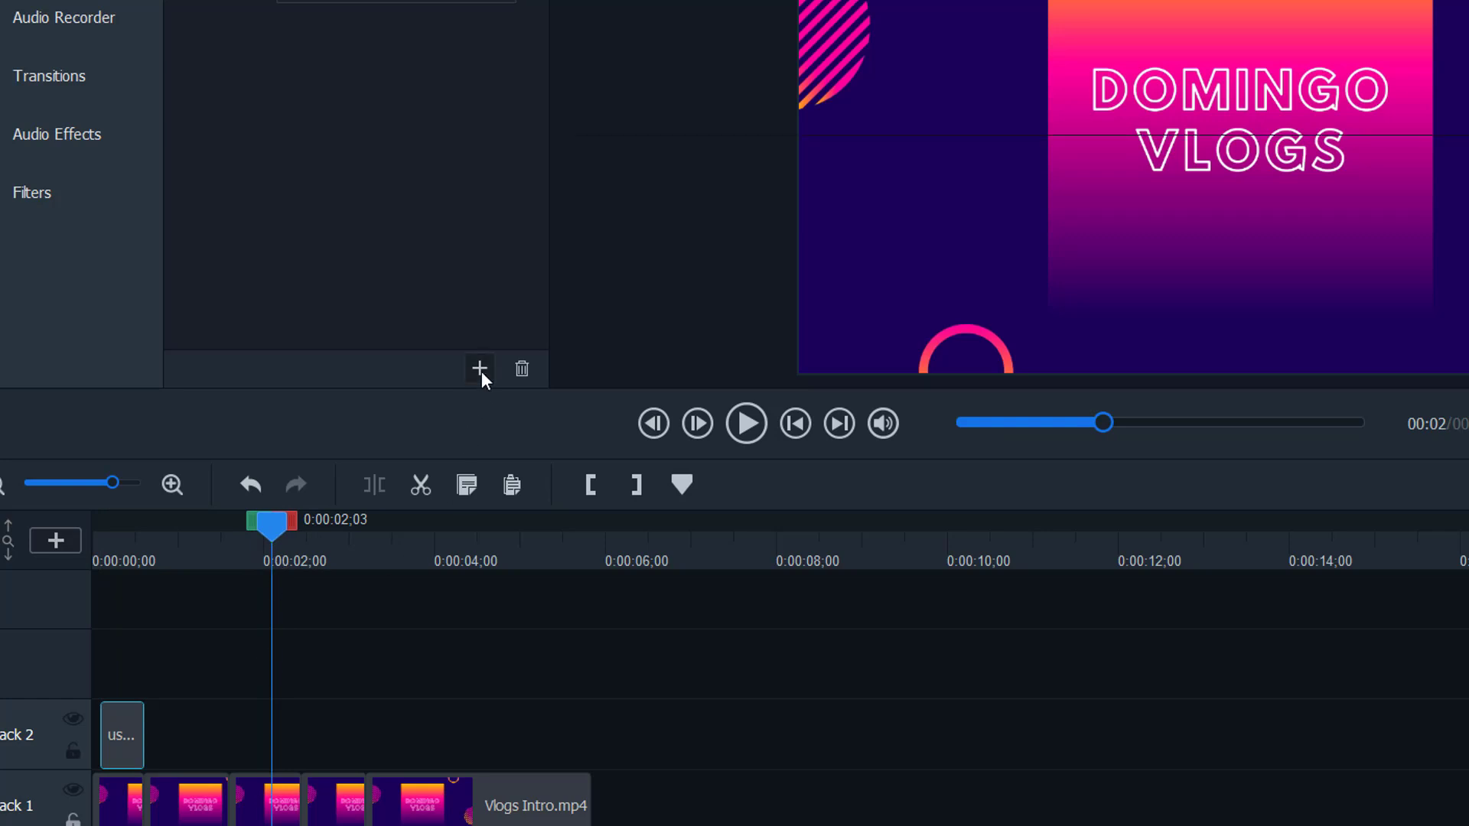
{"action": "left_click", "coordinate": [480, 368]}
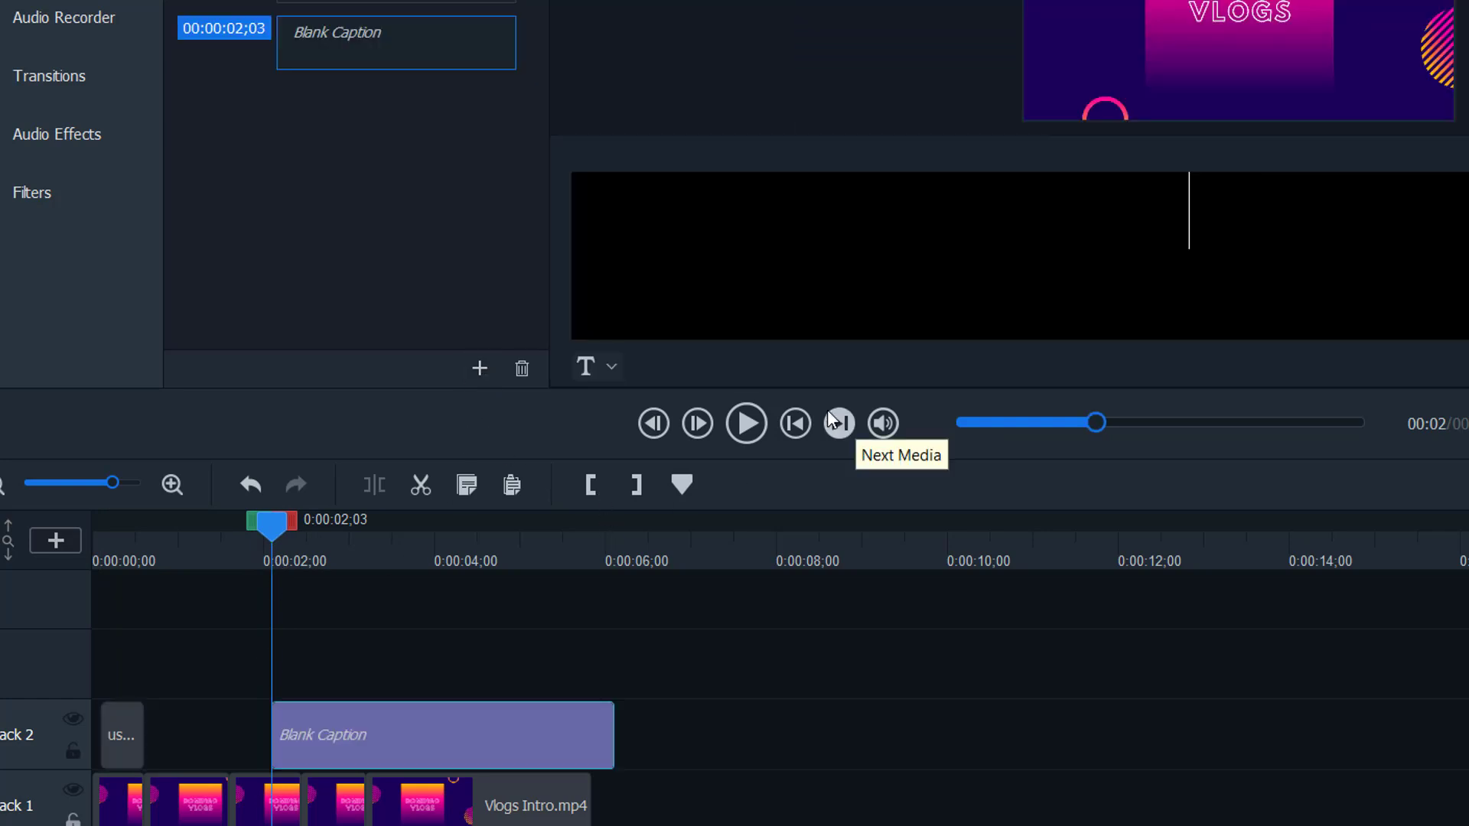
{"action": "type", "text": "Farts"}
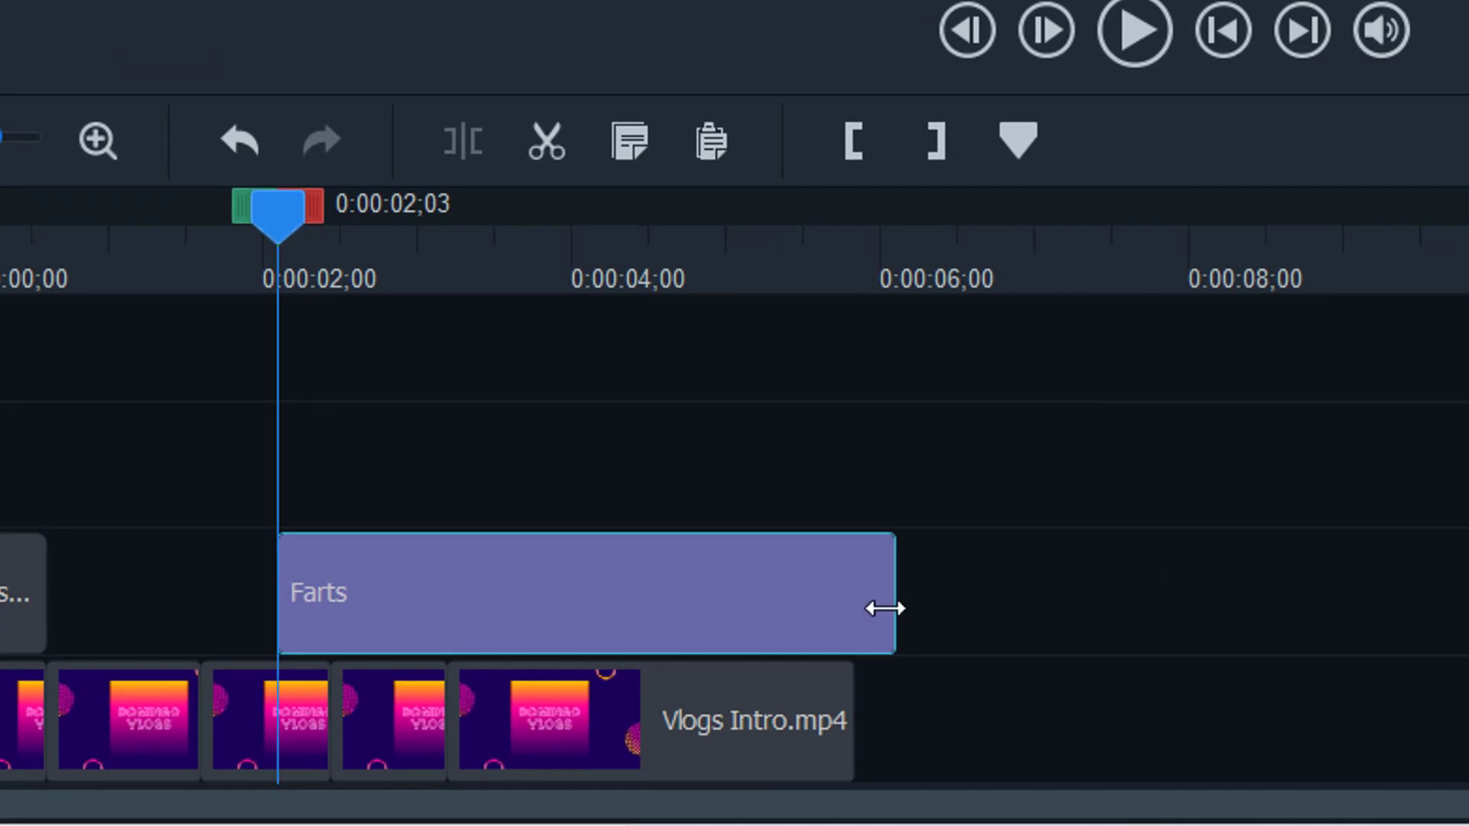
{"action": "left_click_drag", "start_coordinate": [619, 738], "coordinate": [322, 744]}
{"action": "left_click_drag", "start_coordinate": [365, 618], "coordinate": [337, 617]}
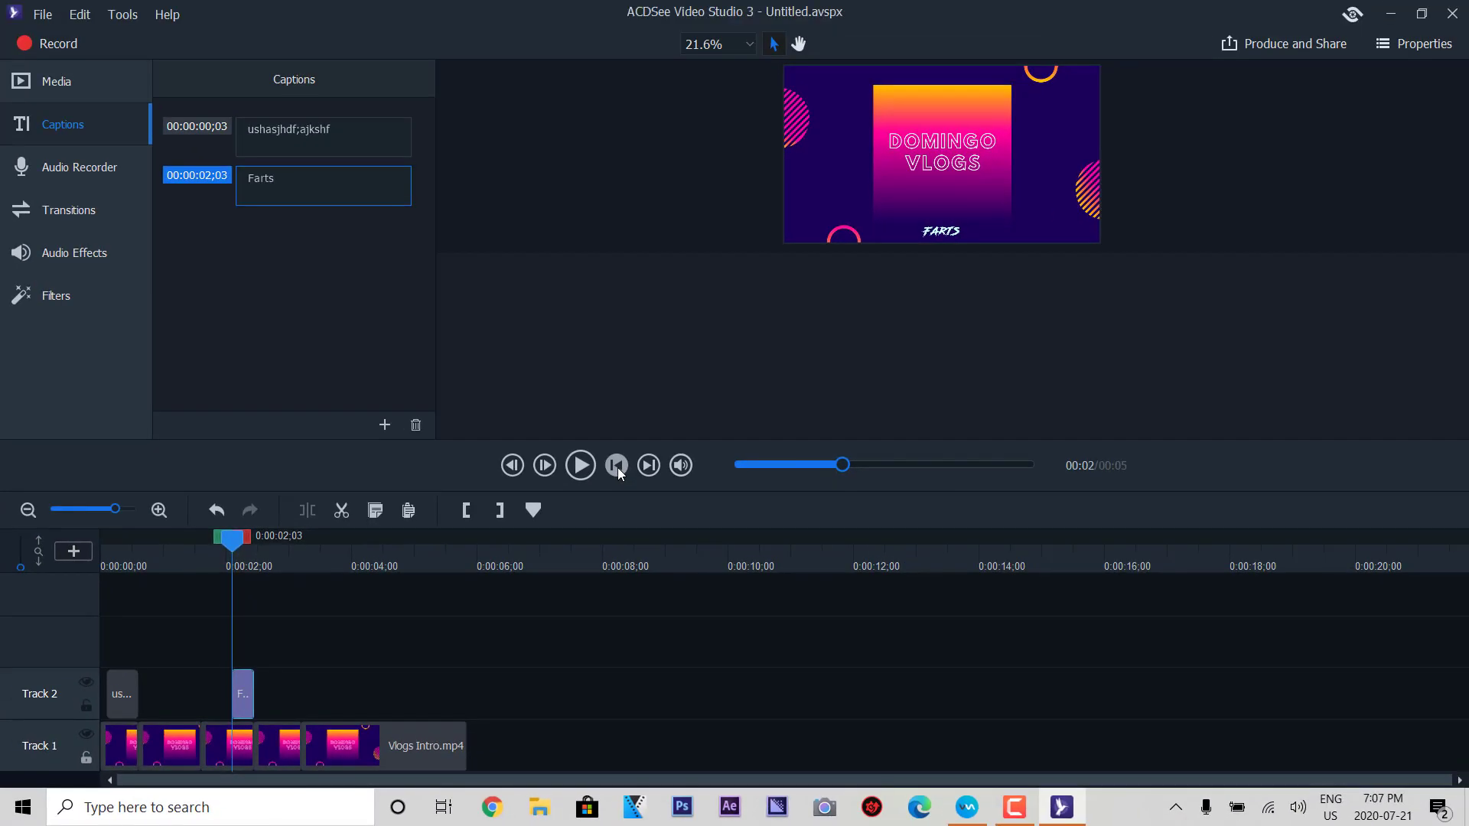
- Replay the intro from the start, then select the Farts caption clip to edit it
{"action": "left_click", "coordinate": [811, 327]}
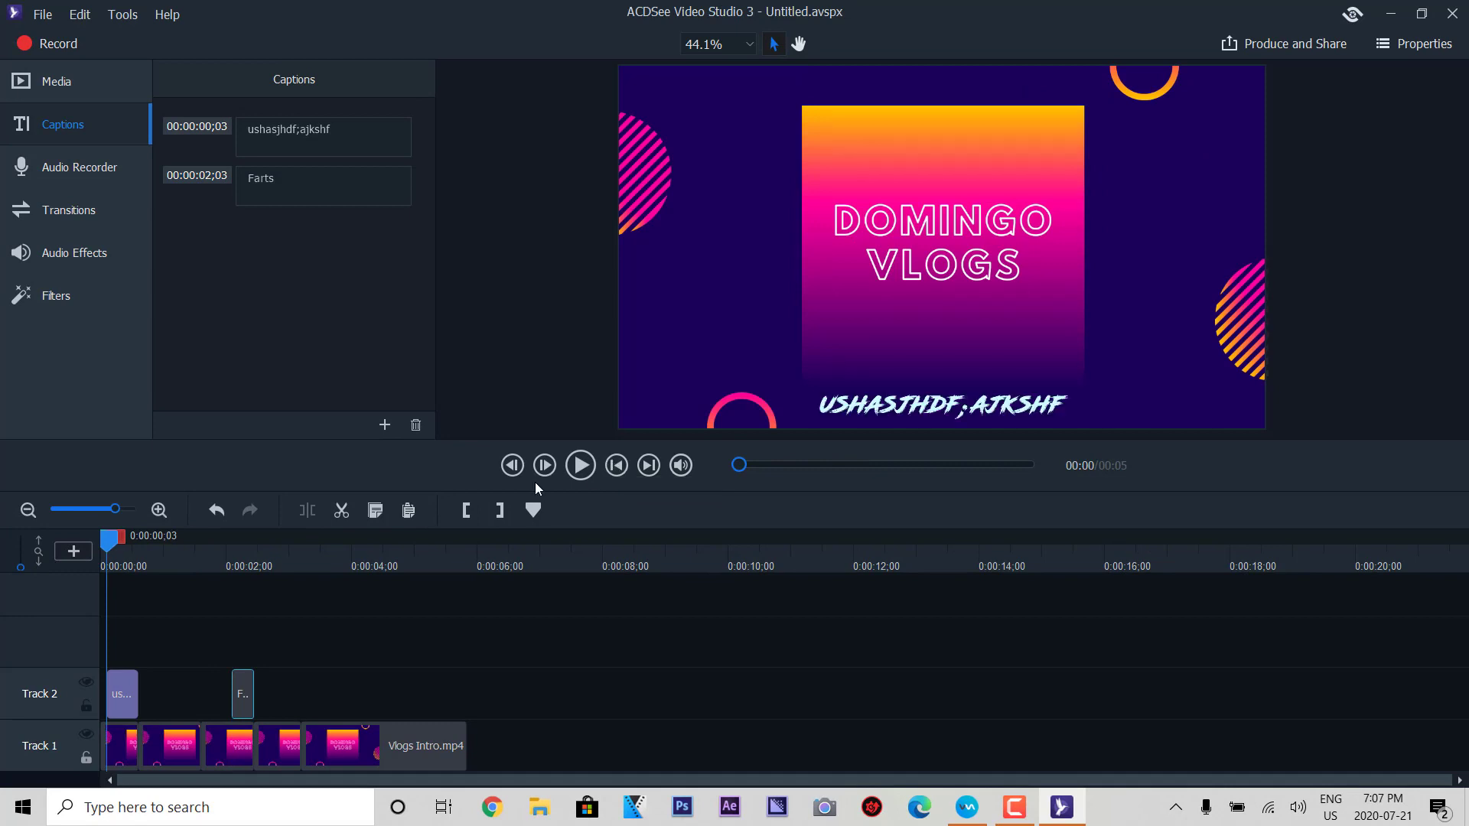
{"action": "left_click", "coordinate": [579, 468]}
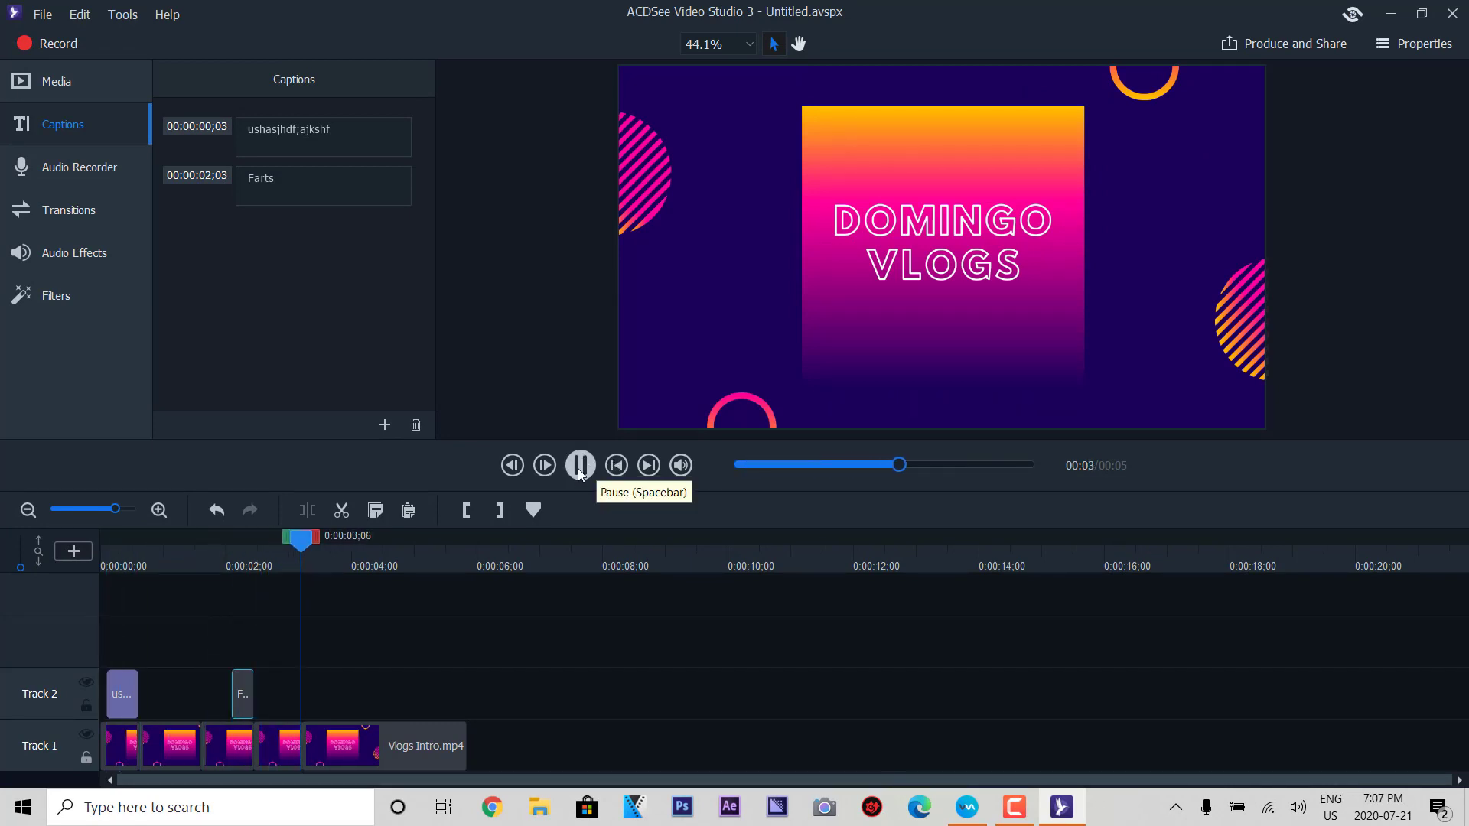
{"action": "left_click", "coordinate": [589, 470]}
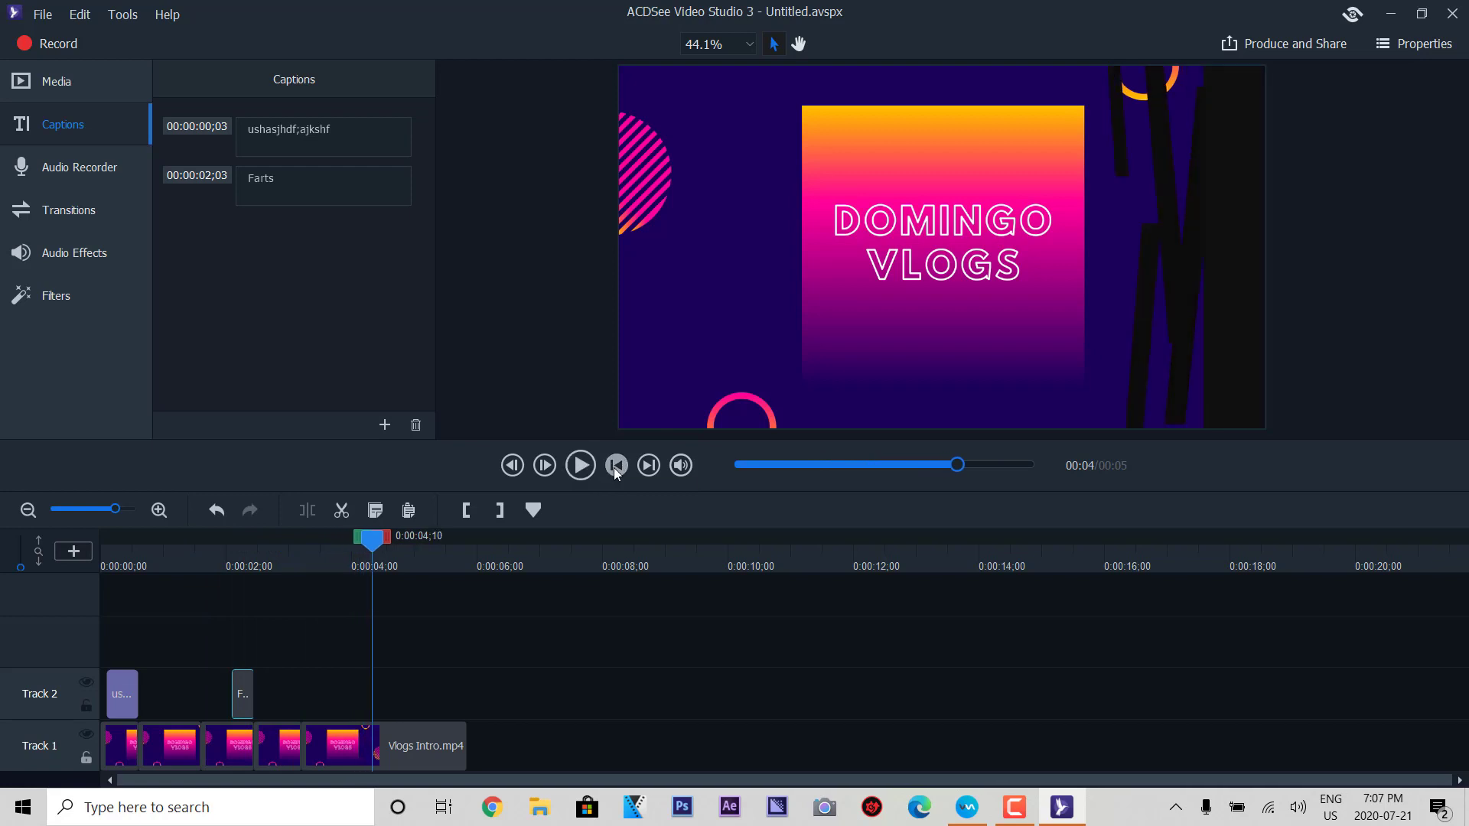
{"action": "left_click", "coordinate": [615, 468]}
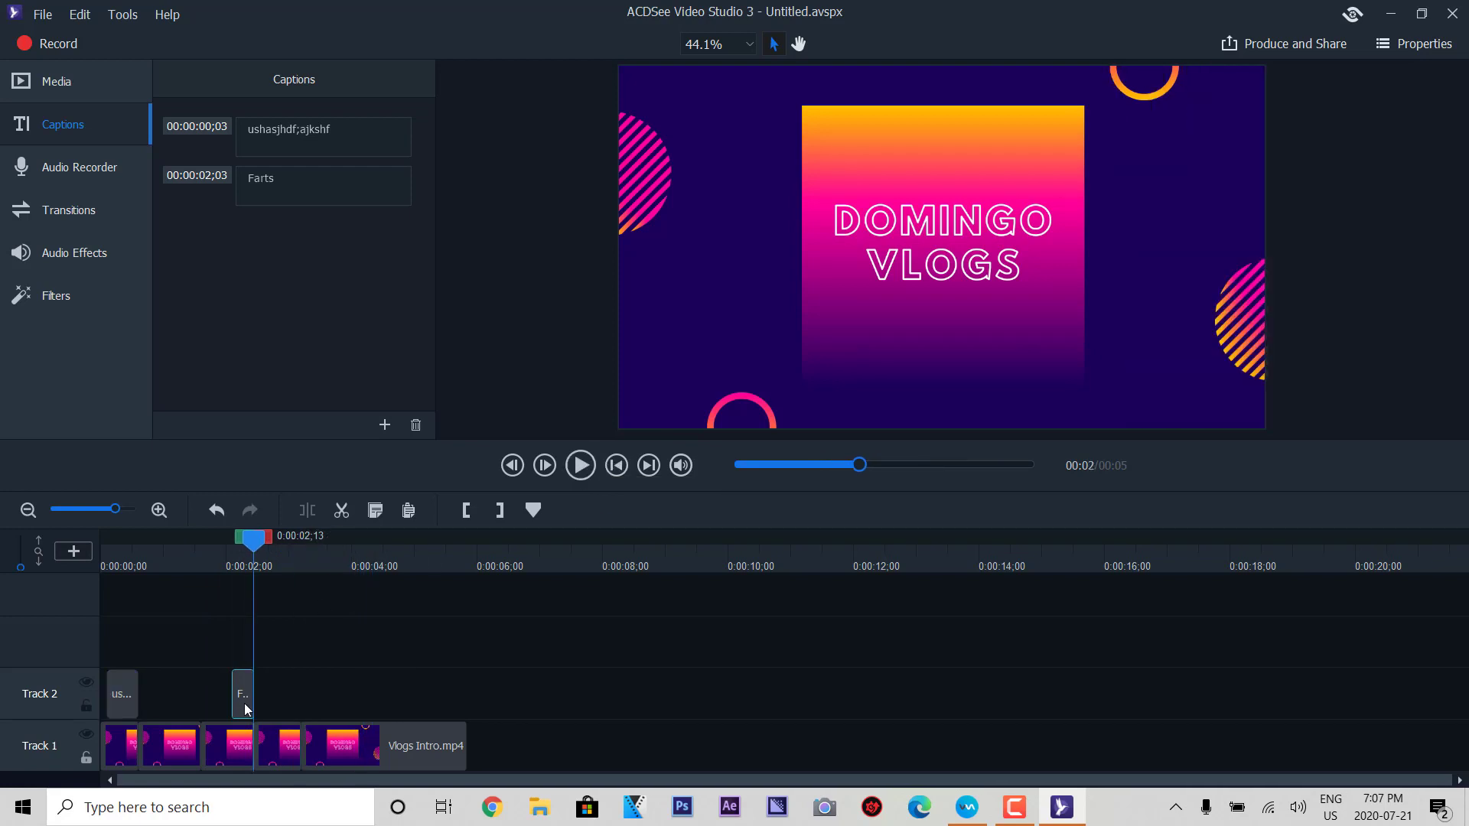
{"action": "left_click", "coordinate": [240, 551]}
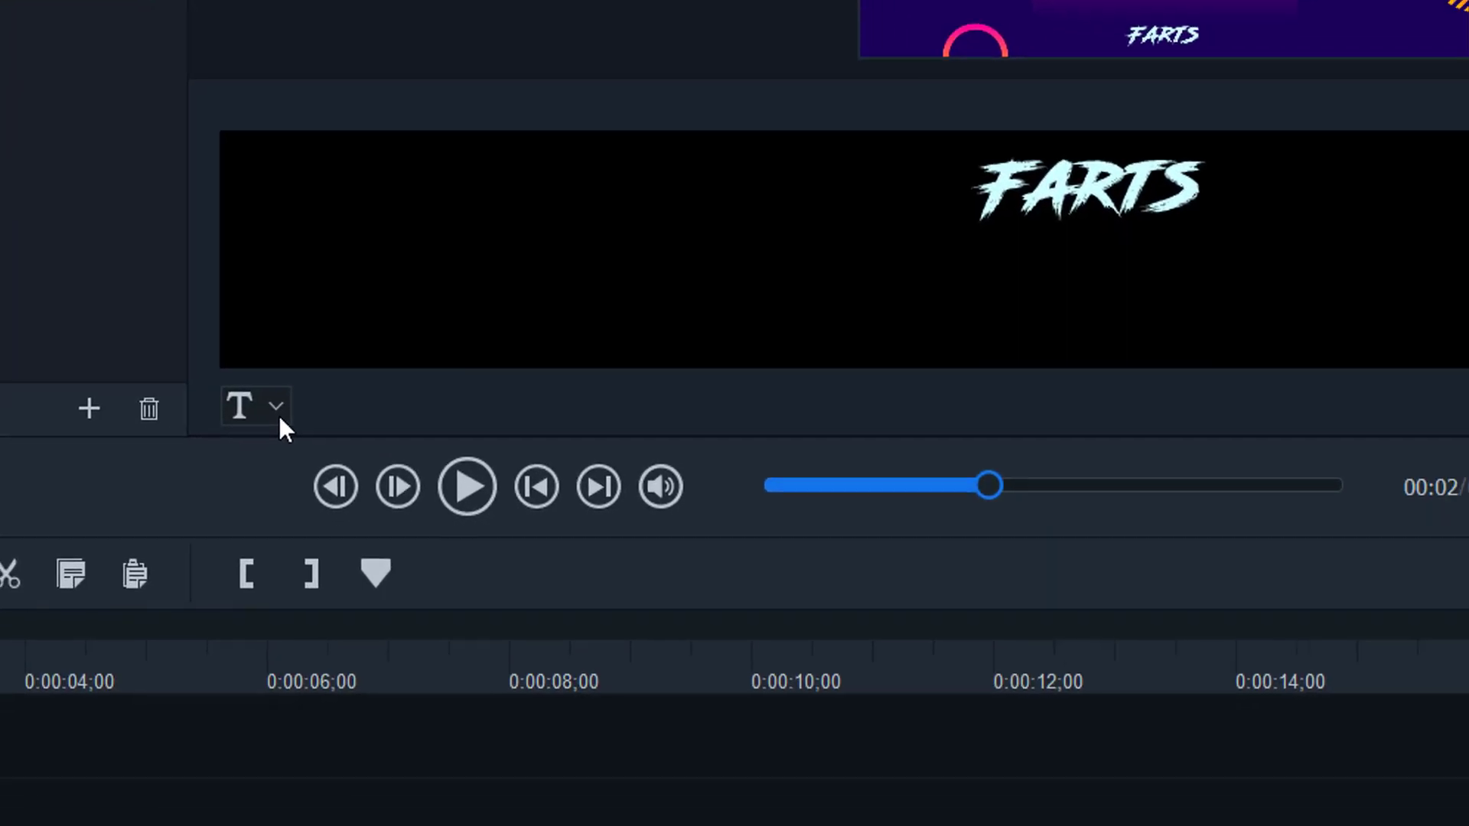
- Select the caption text, make it bold, and set its font to Showcard Gothic
{"action": "left_click", "coordinate": [295, 467]}
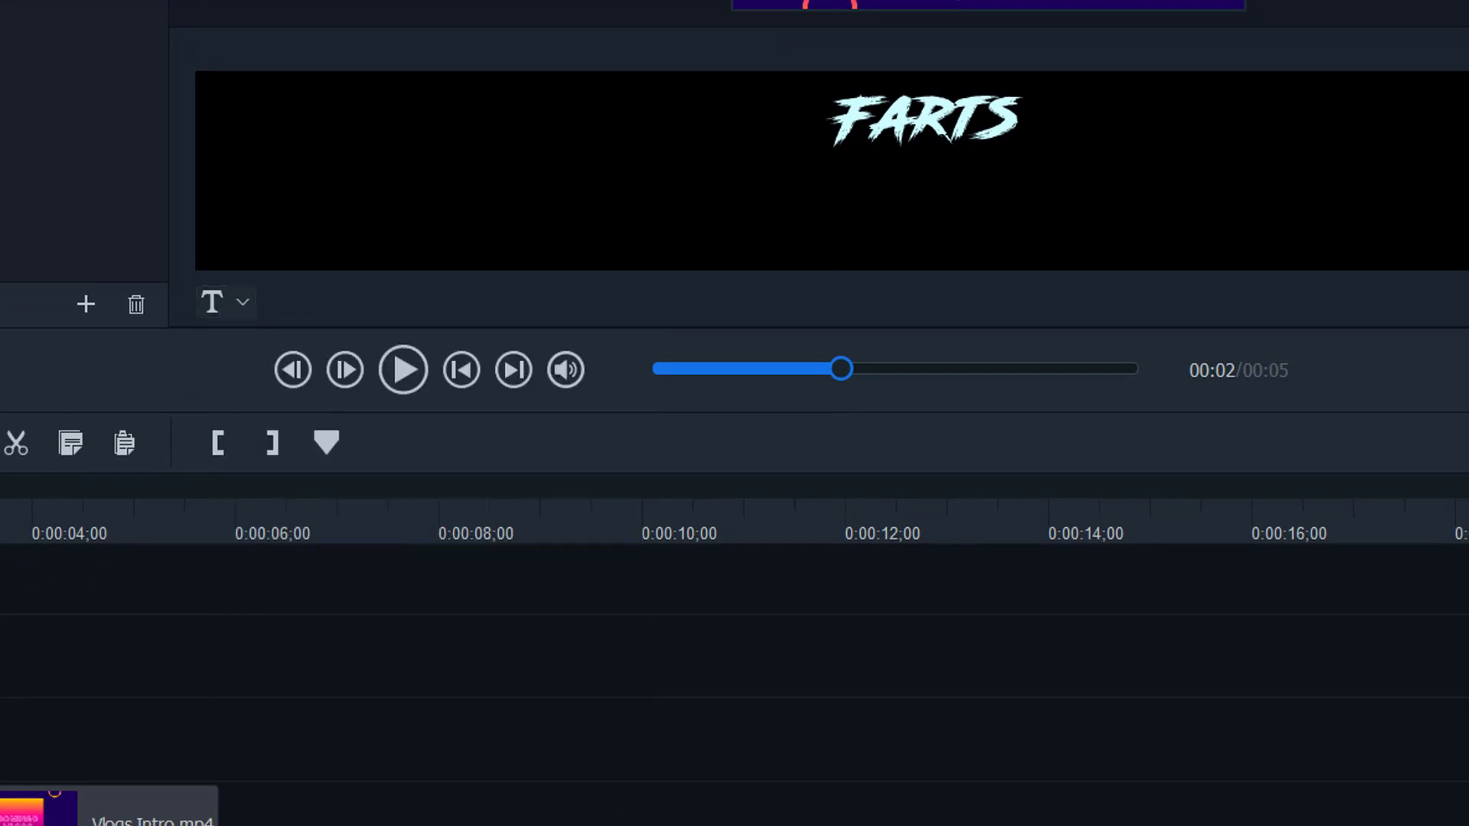
{"action": "key", "text": "shift+Left"}
{"action": "key", "text": "shift+Left"}
{"action": "key", "text": "shift+Left"}
{"action": "key", "text": "shift+Left"}
{"action": "key", "text": "shift+Left"}
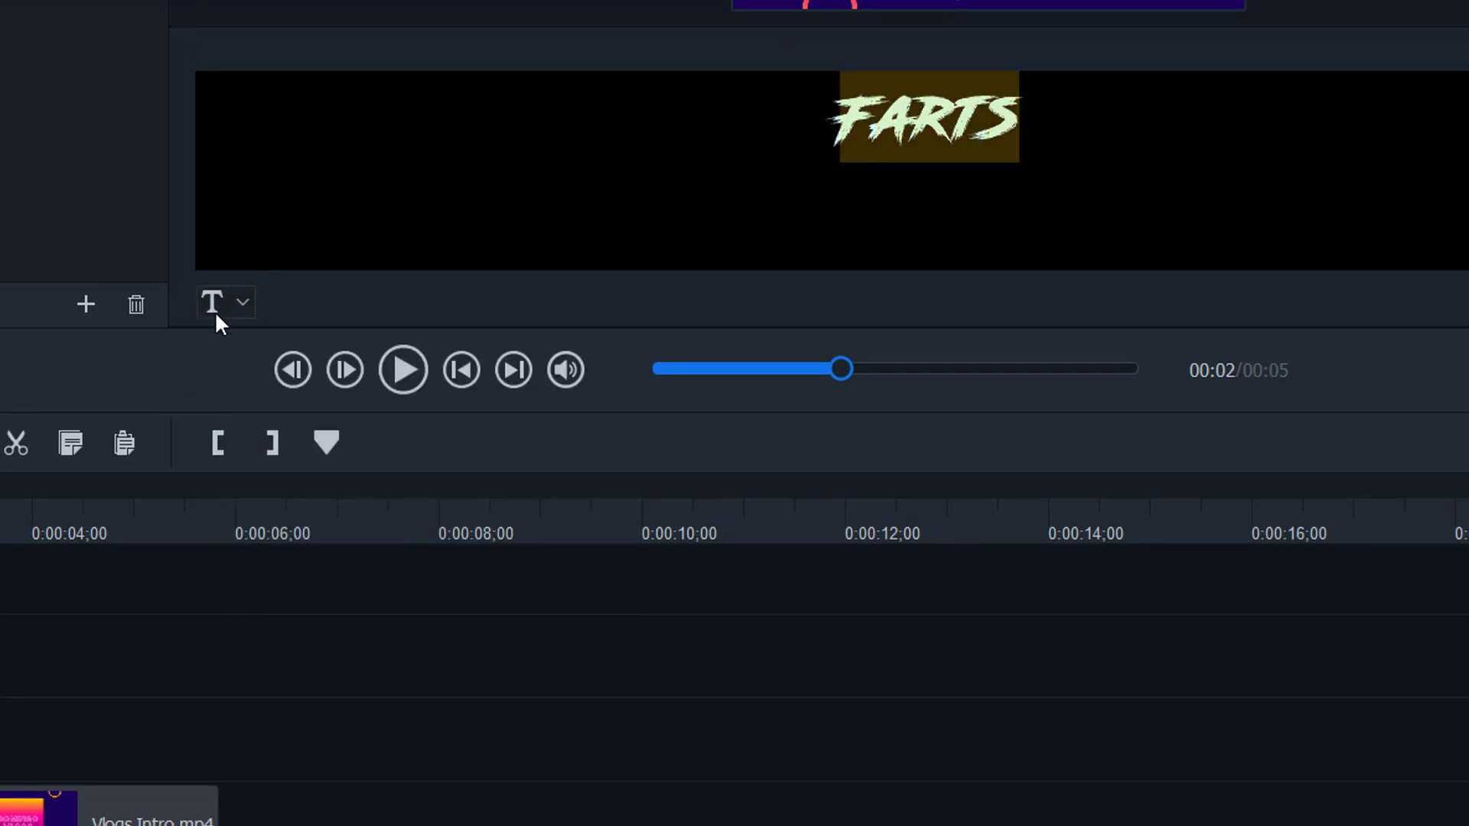
{"action": "left_click", "coordinate": [215, 310]}
{"action": "left_click", "coordinate": [372, 384]}
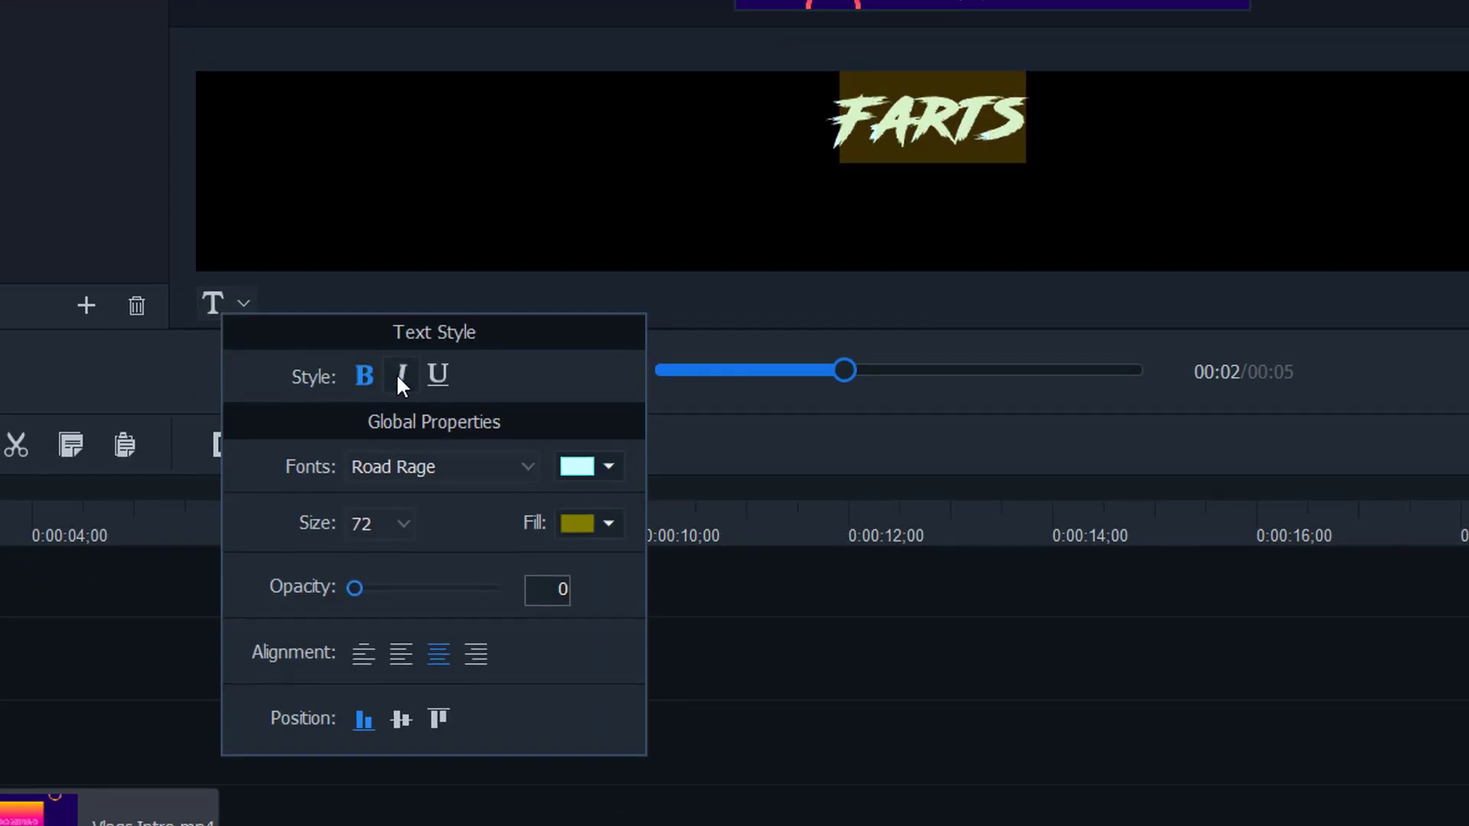
{"action": "left_click", "coordinate": [399, 375]}
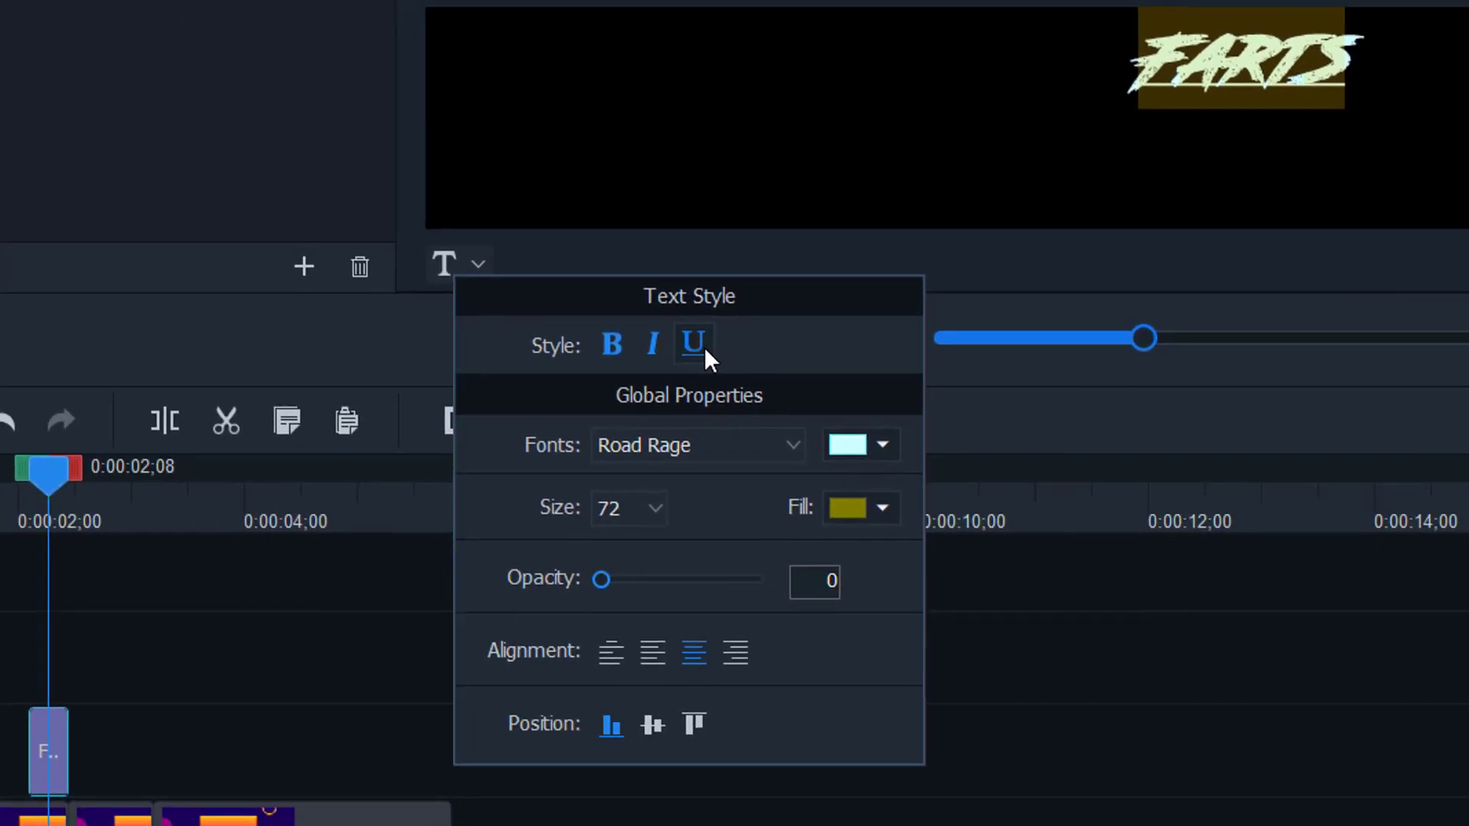
{"action": "left_click", "coordinate": [490, 422]}
{"action": "left_click", "coordinate": [664, 440]}
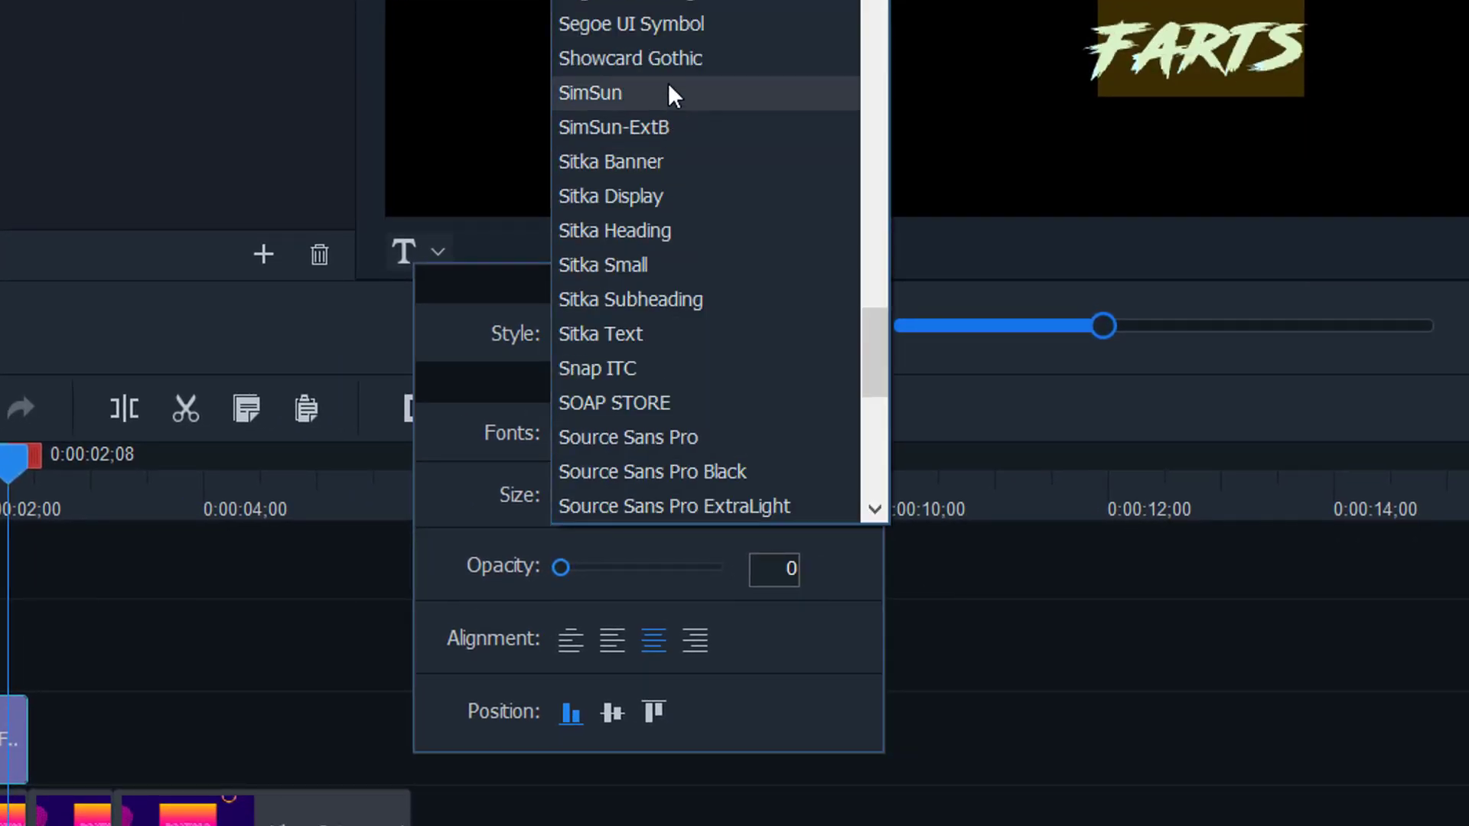
{"action": "left_click", "coordinate": [668, 61]}
- Colour the text yellow-green on a rust-red fill at 79 opacity, with text size 72
{"action": "left_click", "coordinate": [834, 438]}
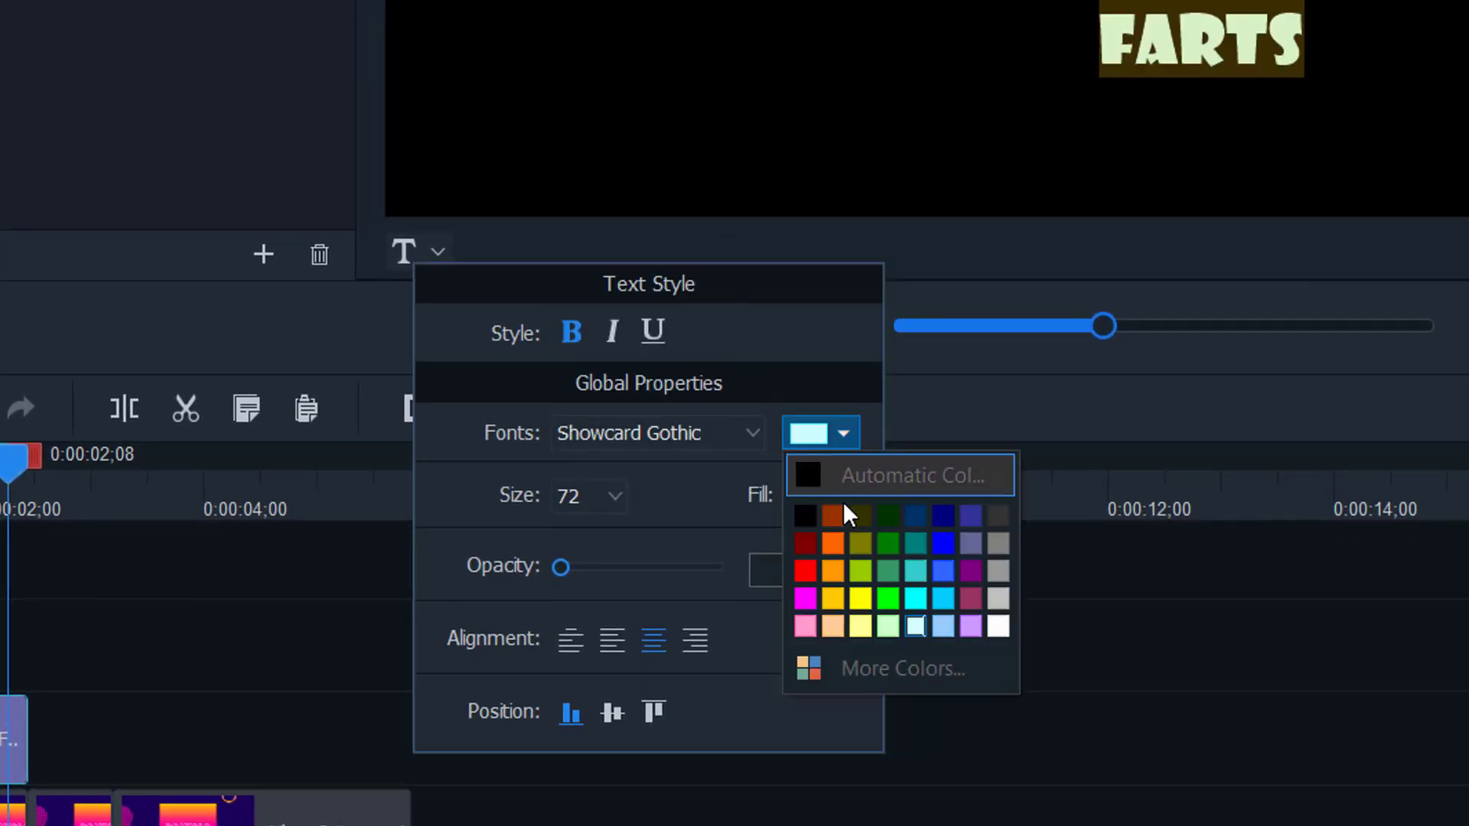
{"action": "left_click", "coordinate": [861, 561]}
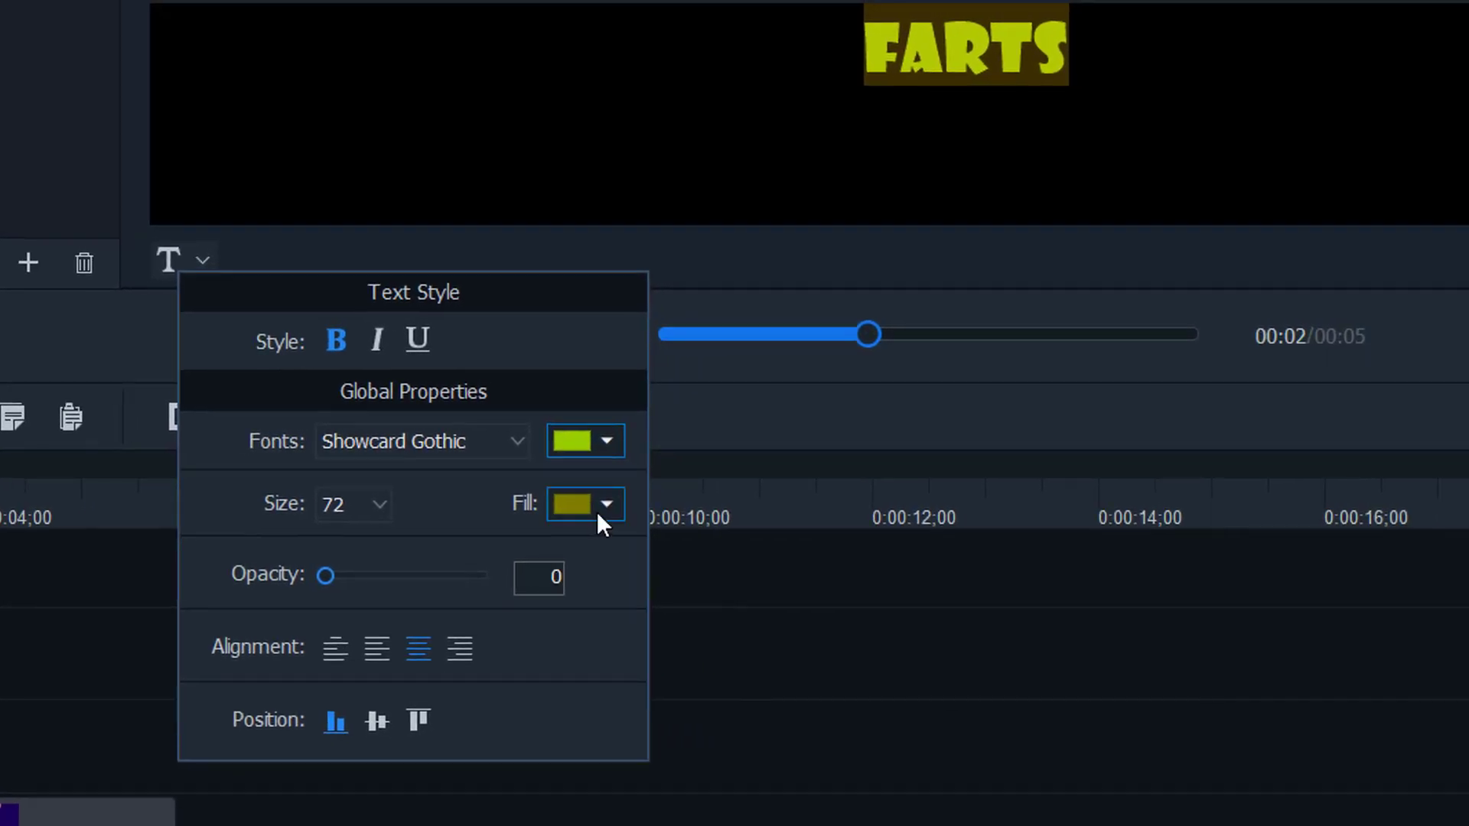
{"action": "left_click", "coordinate": [602, 506]}
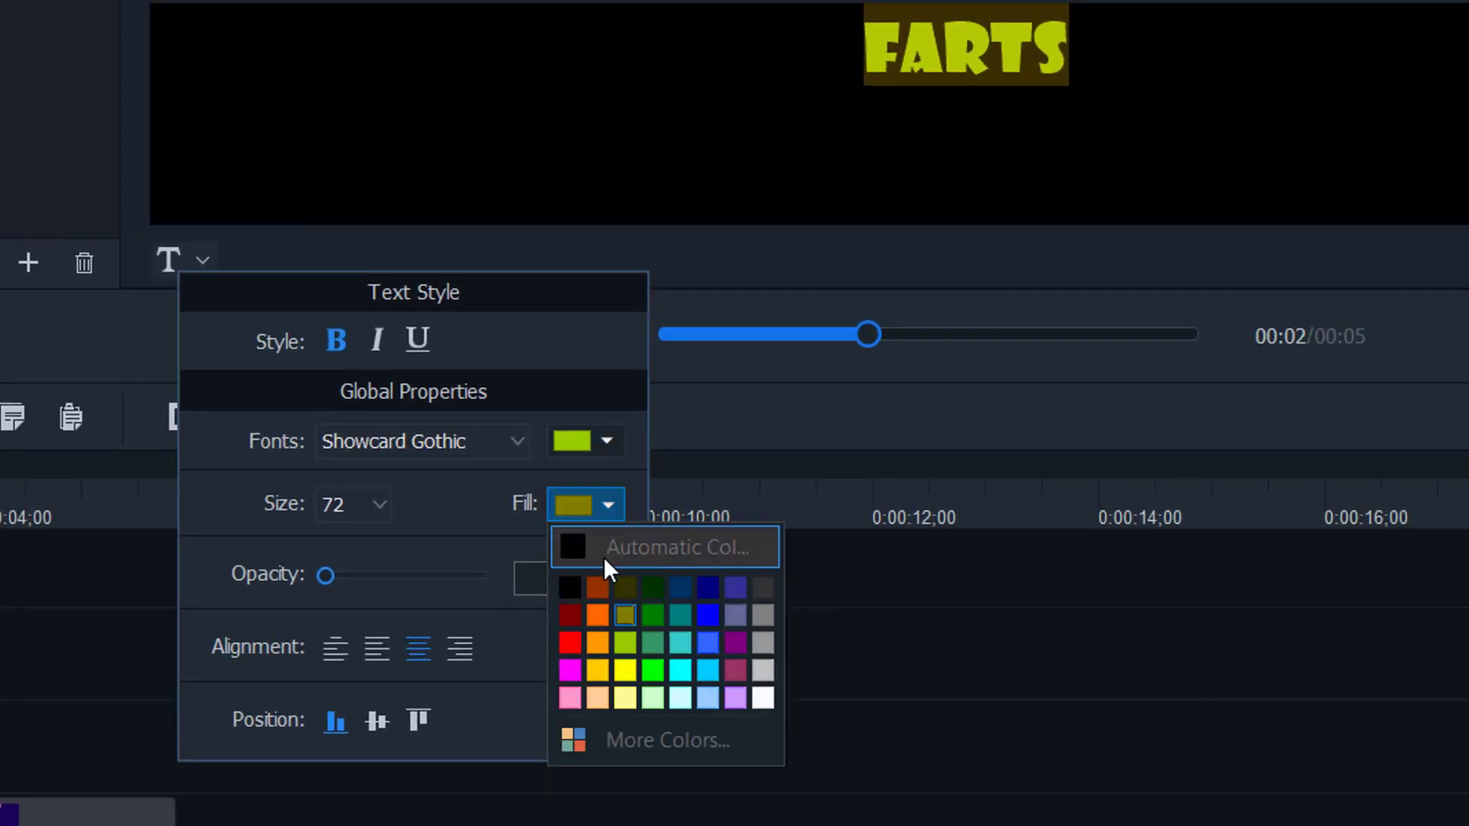
{"action": "left_click", "coordinate": [599, 590]}
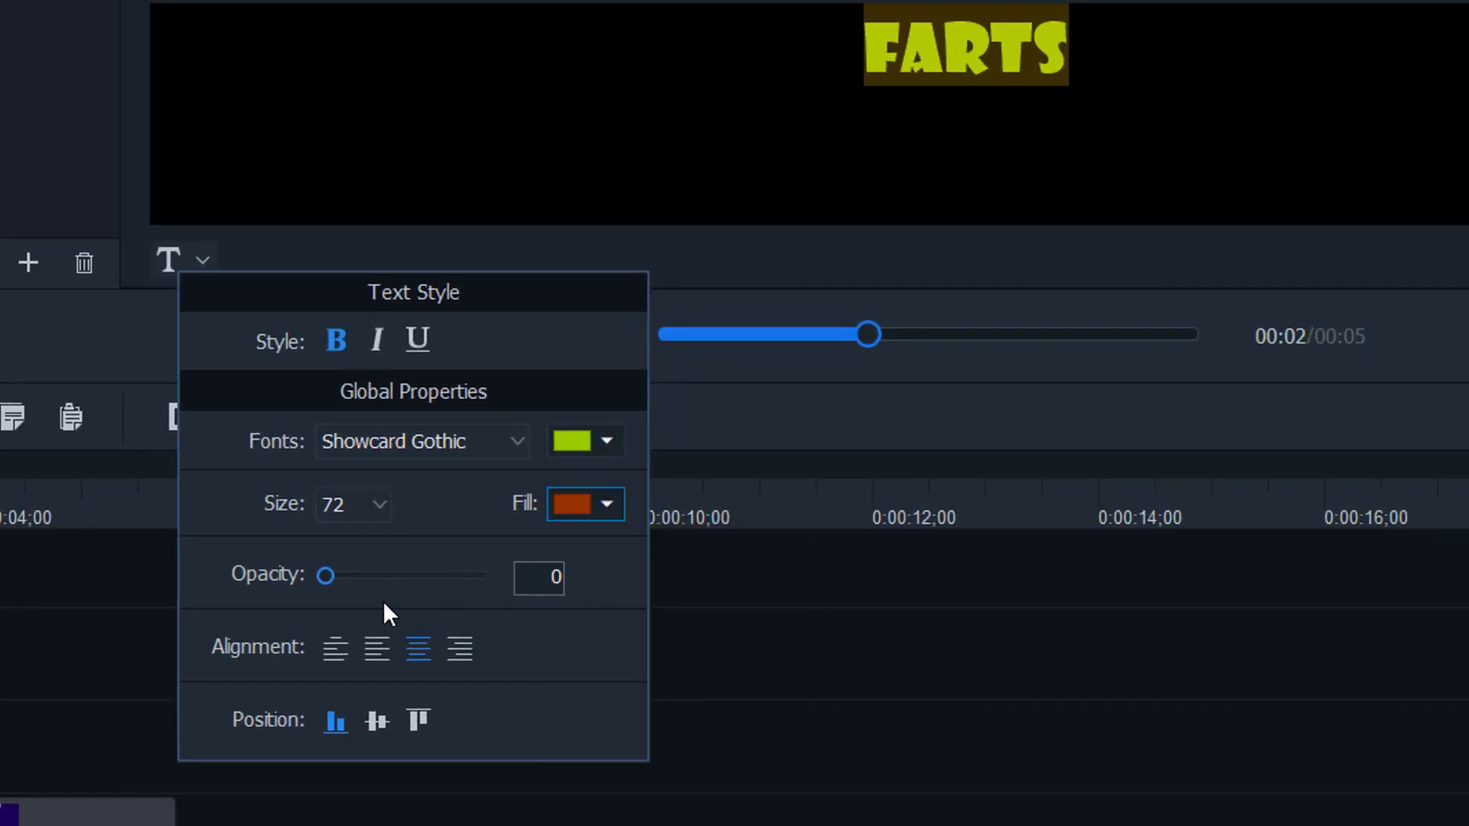
{"action": "left_click_drag", "start_coordinate": [326, 585], "coordinate": [454, 580]}
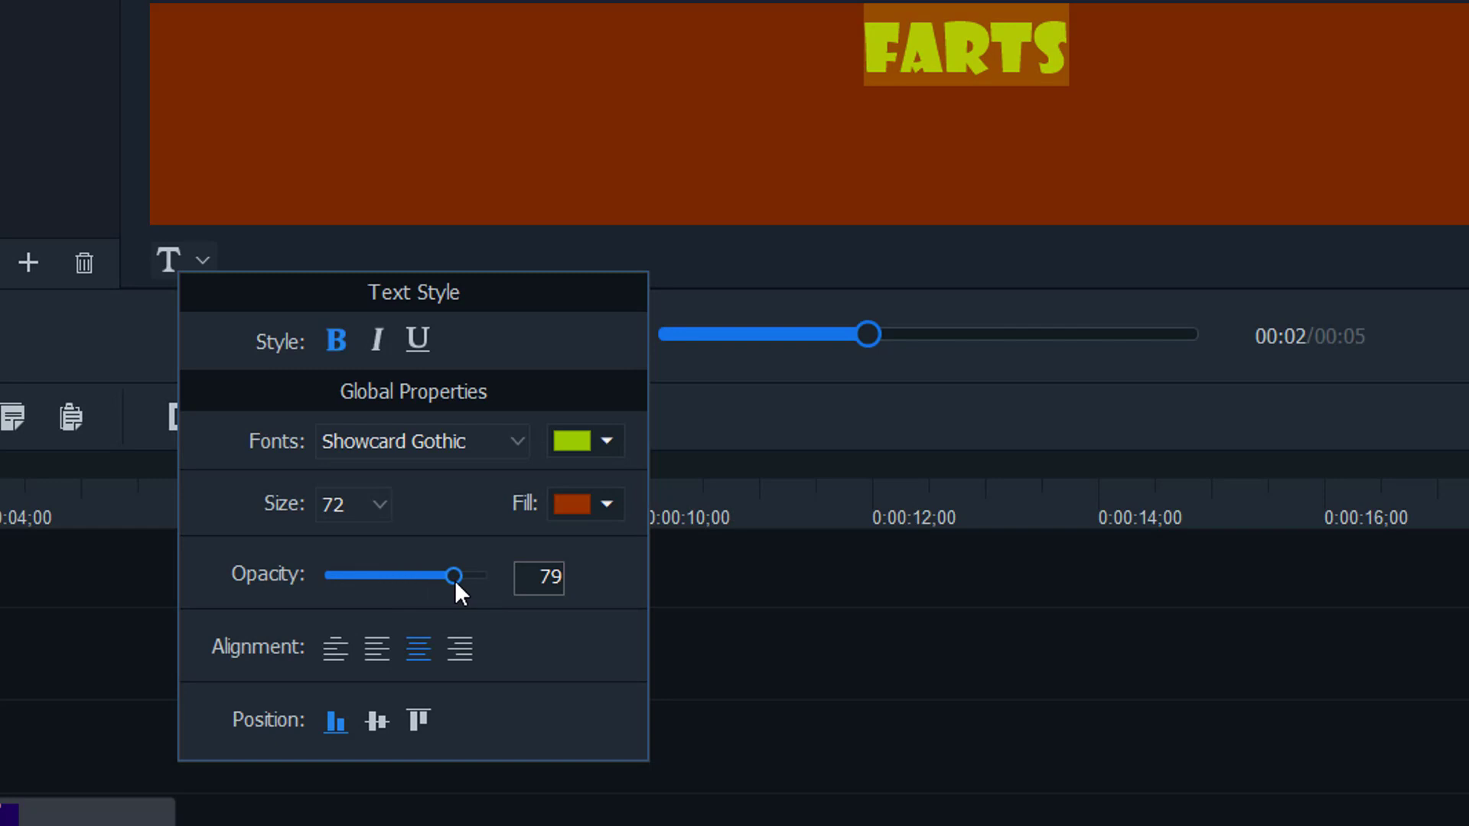
{"action": "left_click", "coordinate": [385, 501]}
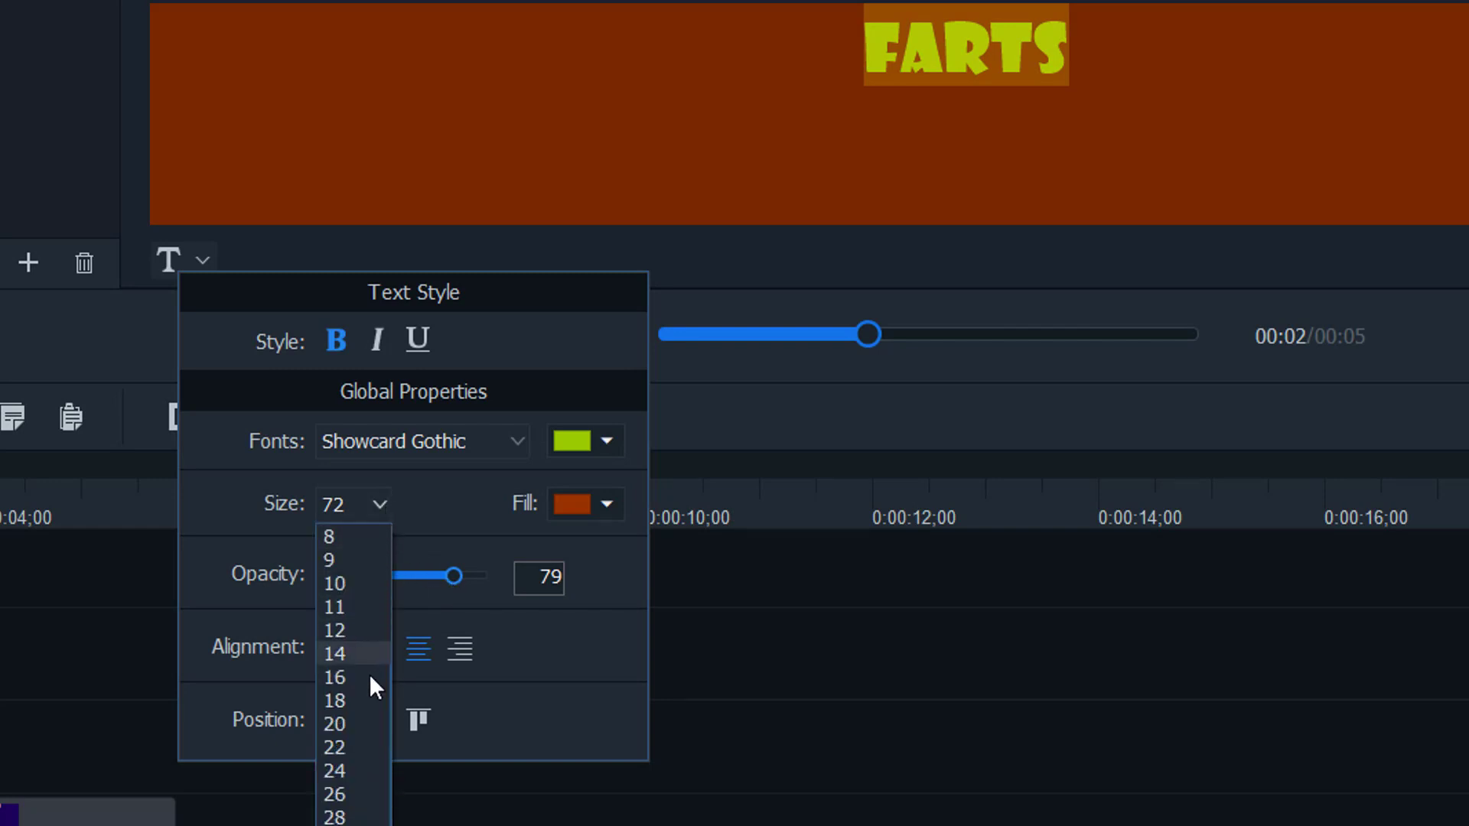
{"action": "left_click", "coordinate": [338, 553]}
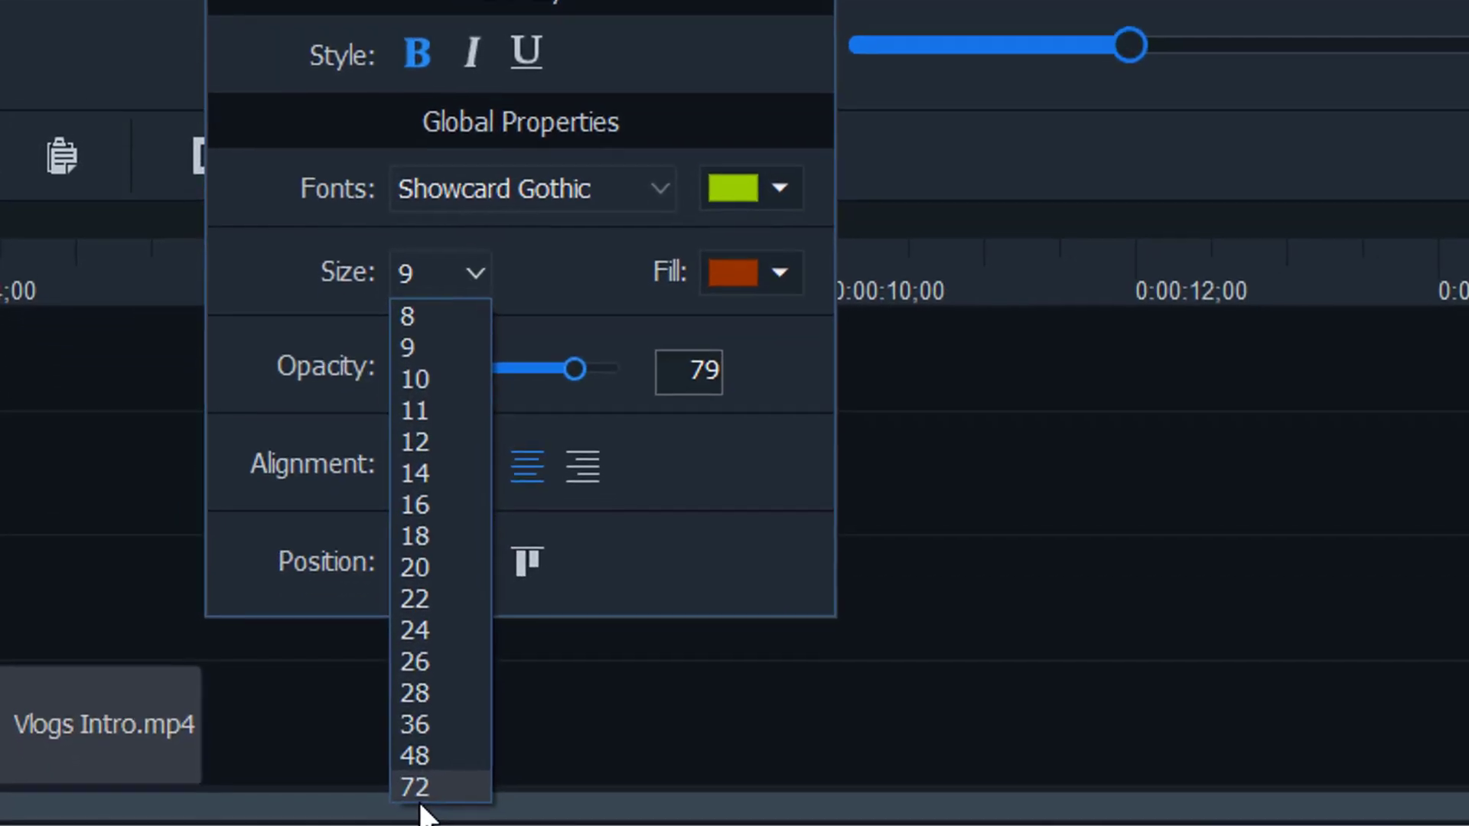
{"action": "left_click", "coordinate": [338, 825]}
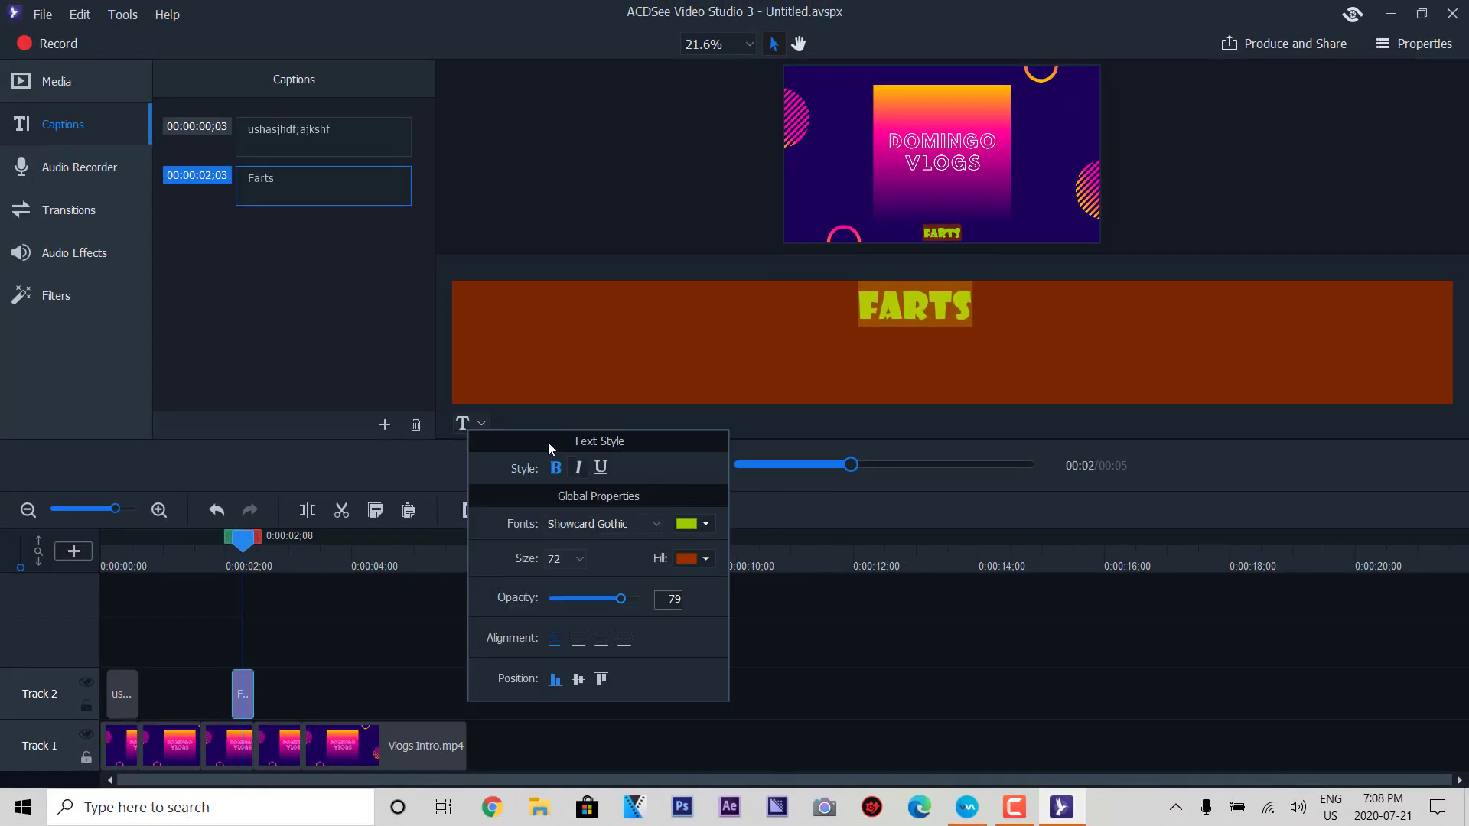
- Close the text style options and preview the styled caption from the clip start
{"action": "left_click", "coordinate": [563, 419]}
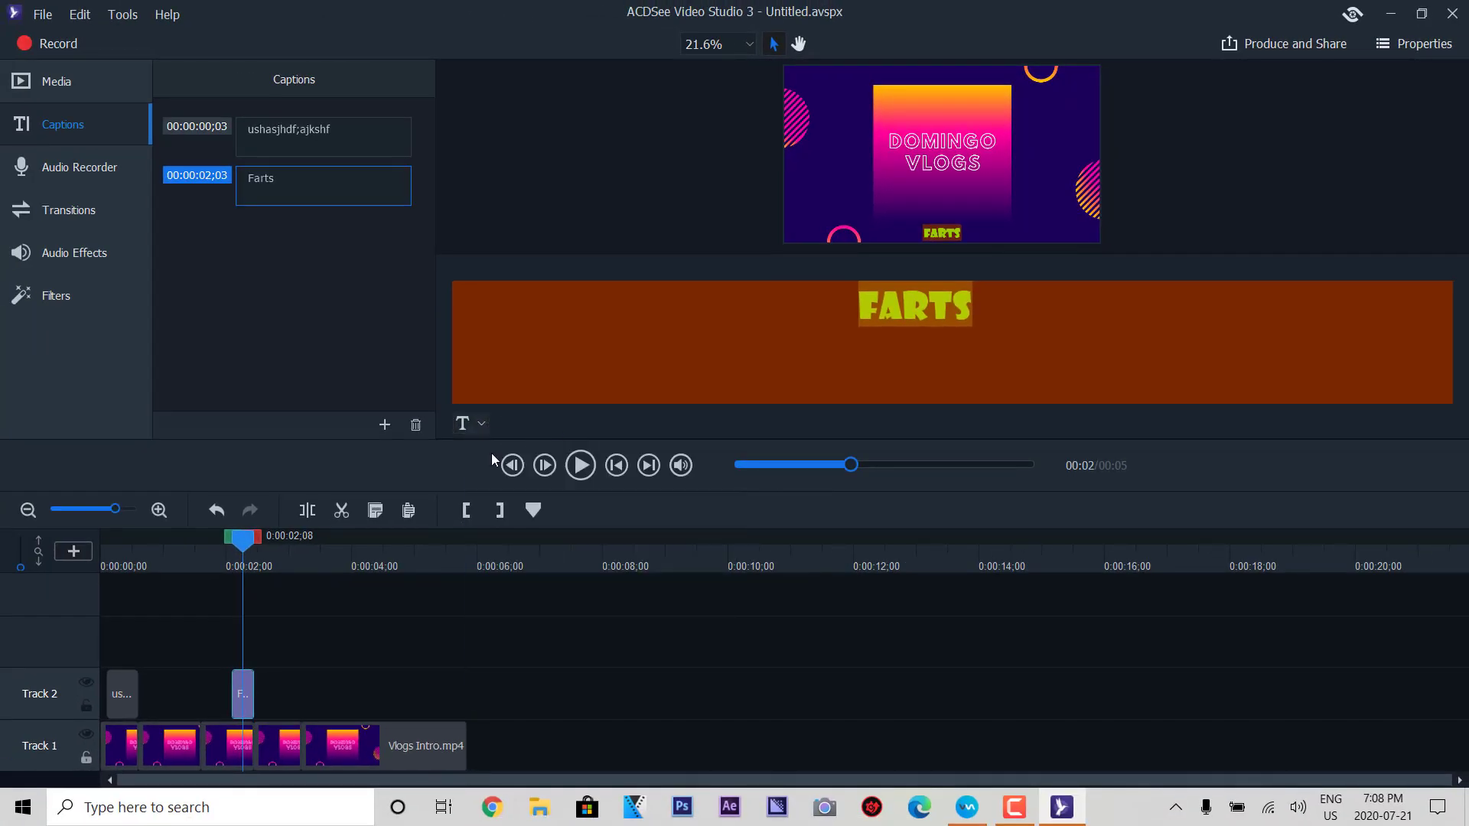
{"action": "left_click", "coordinate": [199, 549]}
{"action": "left_click", "coordinate": [579, 467]}
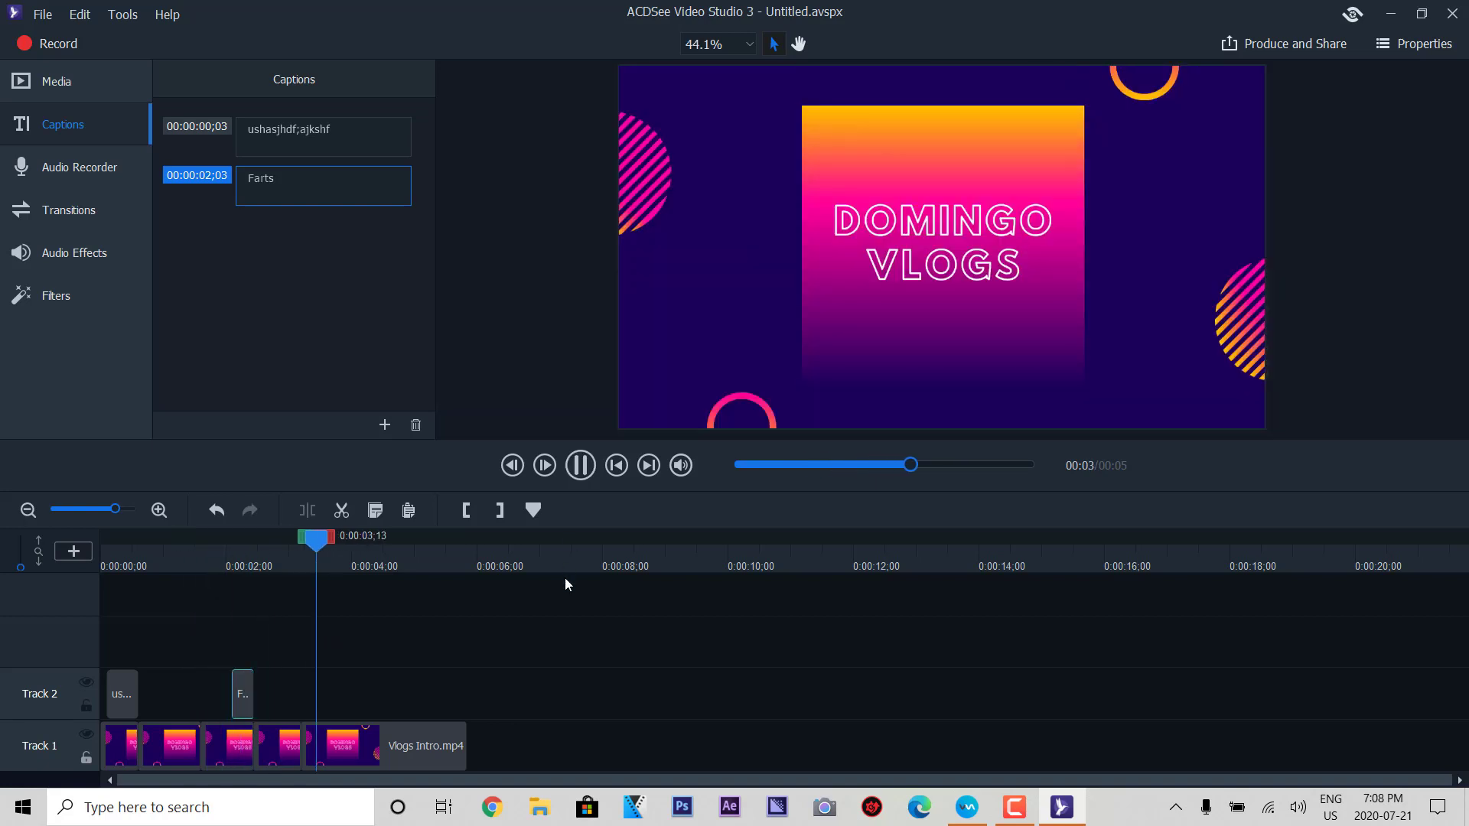
{"action": "left_click", "coordinate": [583, 470]}
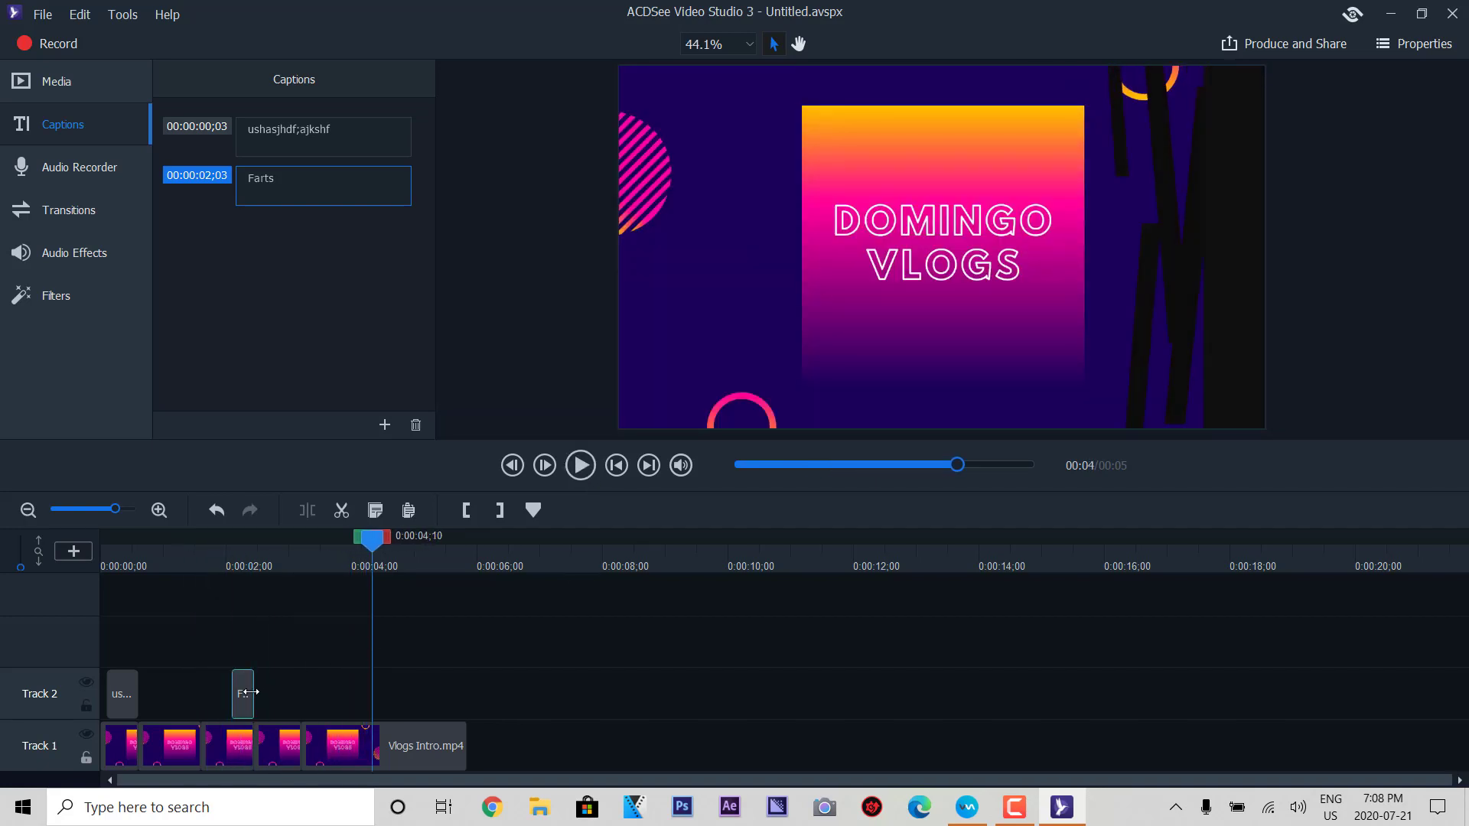
- Extend the Farts caption to about 4 seconds, recheck it, and show the Audio Recorder panel
{"action": "left_click_drag", "start_coordinate": [348, 690], "coordinate": [372, 691]}
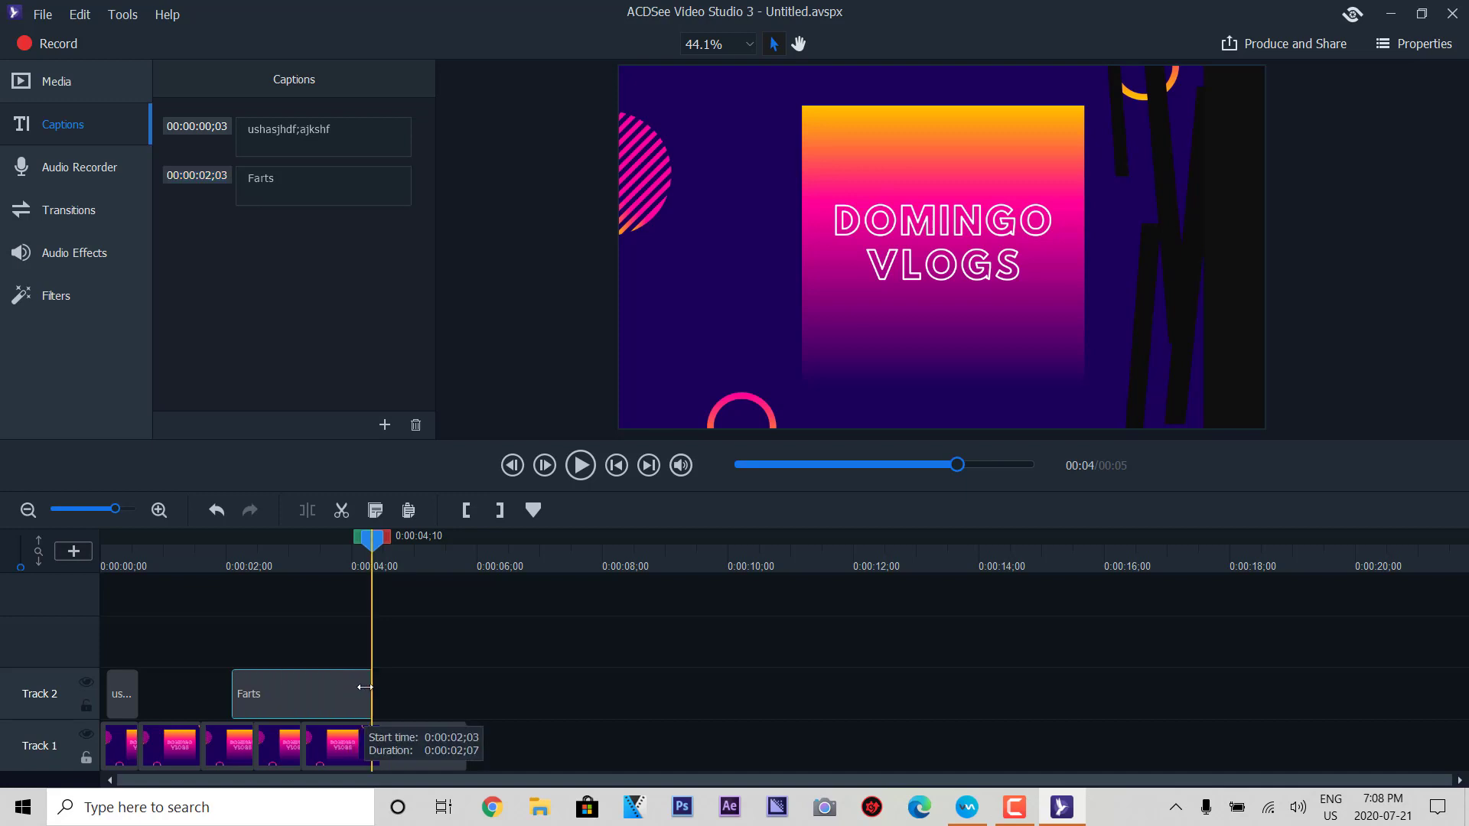
{"action": "left_click", "coordinate": [617, 465]}
{"action": "left_click", "coordinate": [580, 466]}
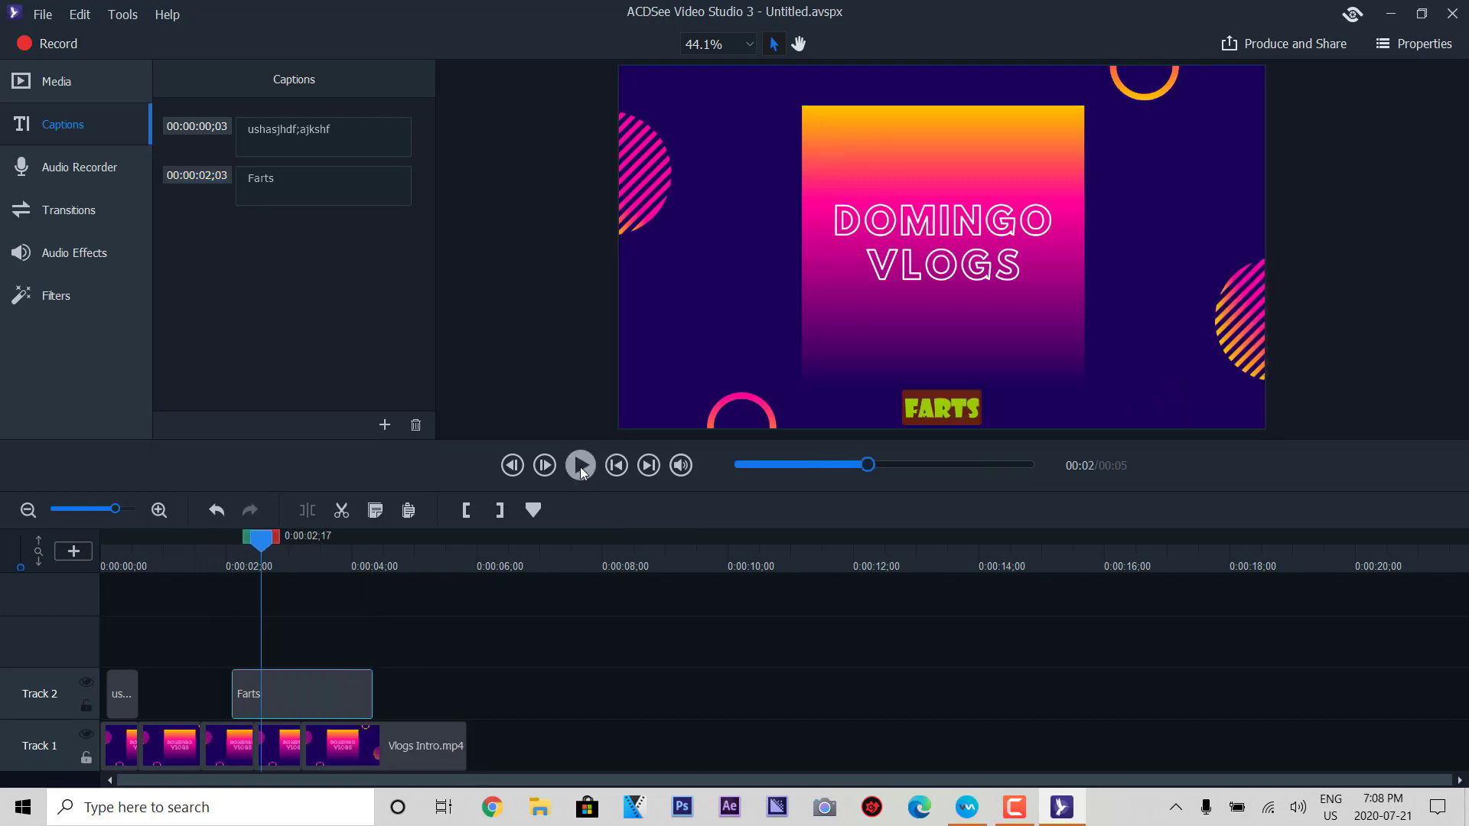
{"action": "left_click", "coordinate": [580, 467]}
{"action": "left_click", "coordinate": [112, 537]}
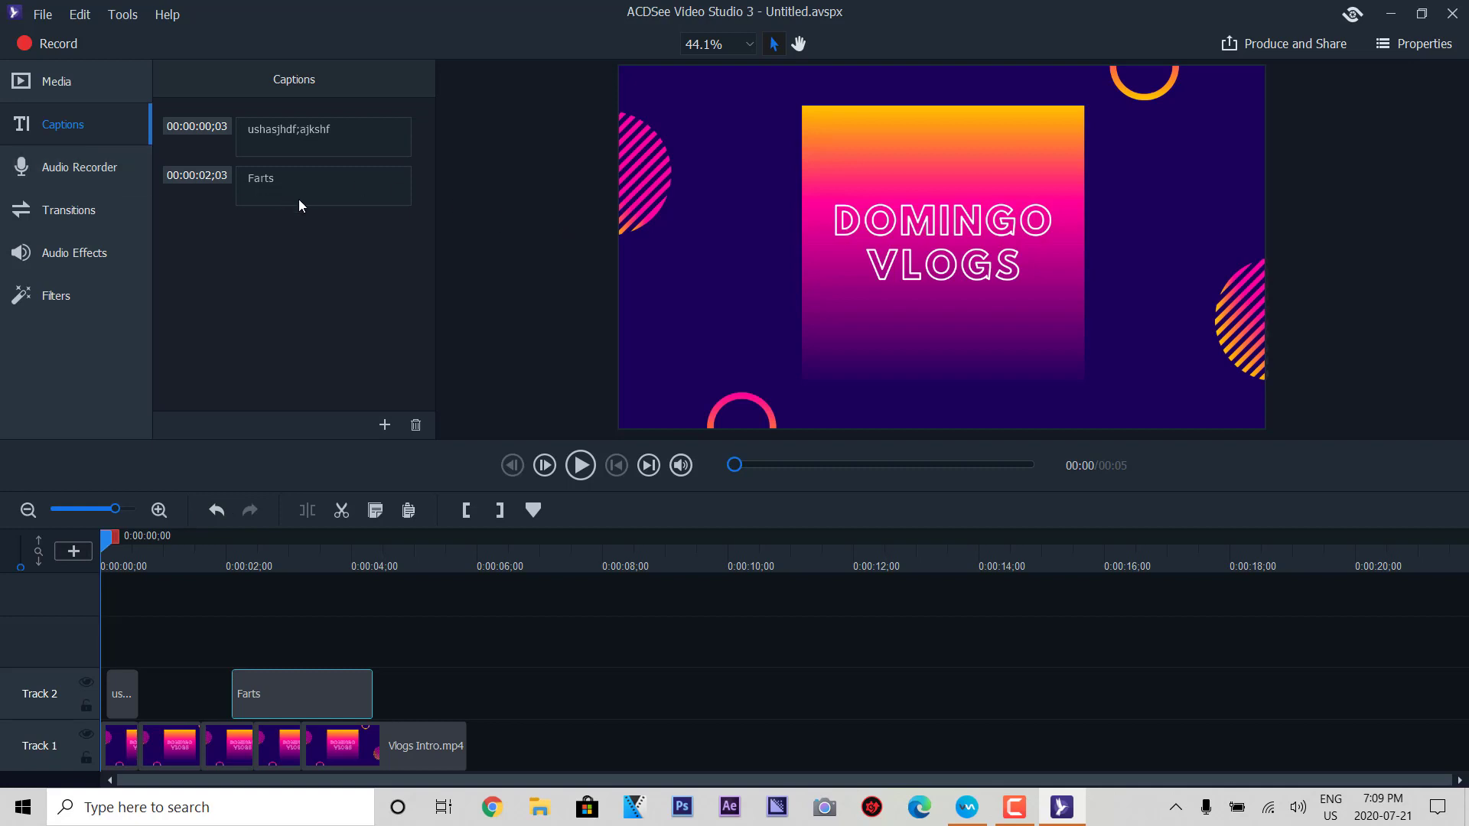
{"action": "left_click", "coordinate": [85, 170]}
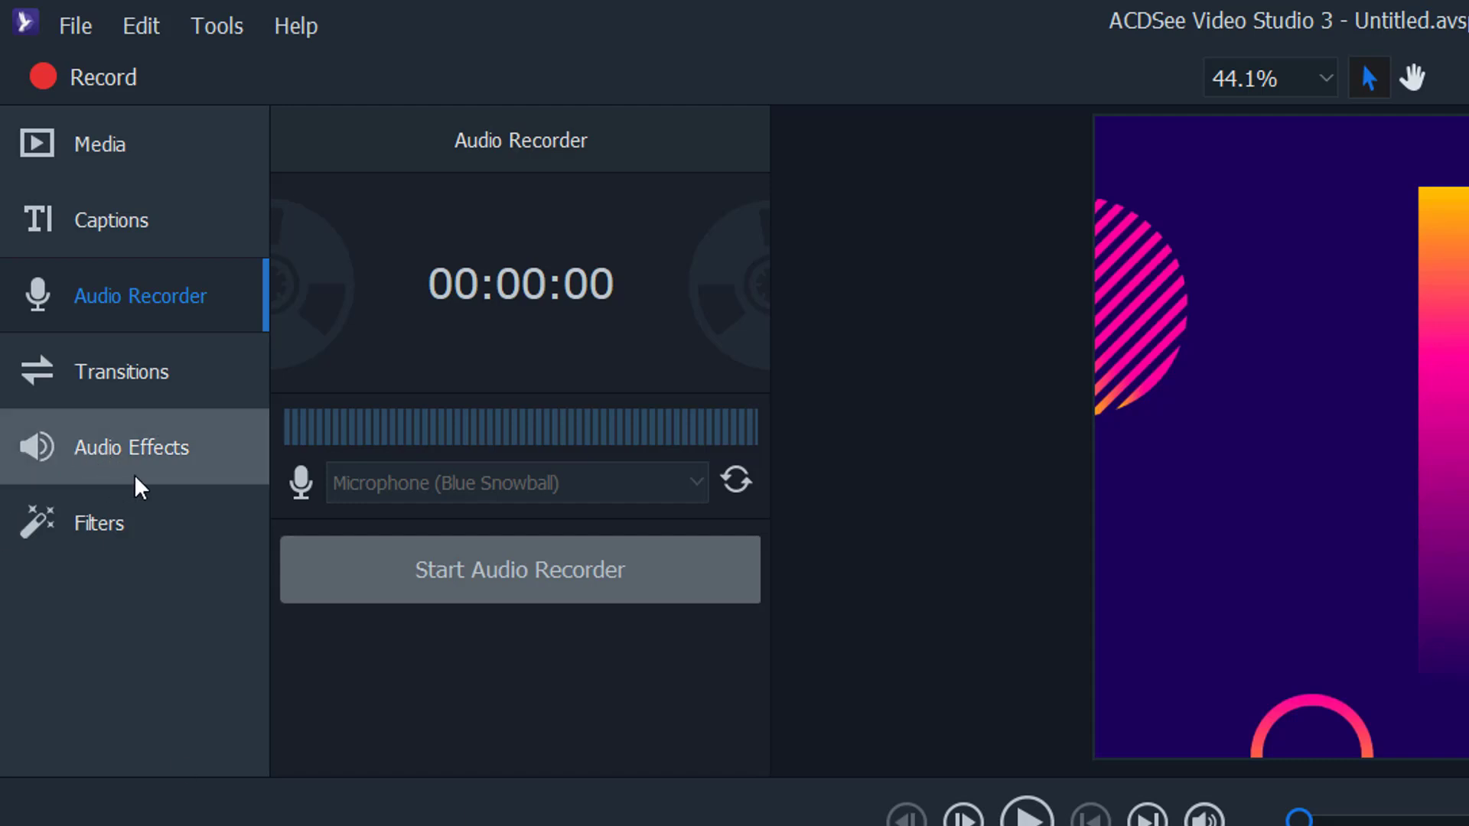
- Place Slide Left and Slide Right transitions between the Track 1 clips
{"action": "left_click", "coordinate": [145, 377]}
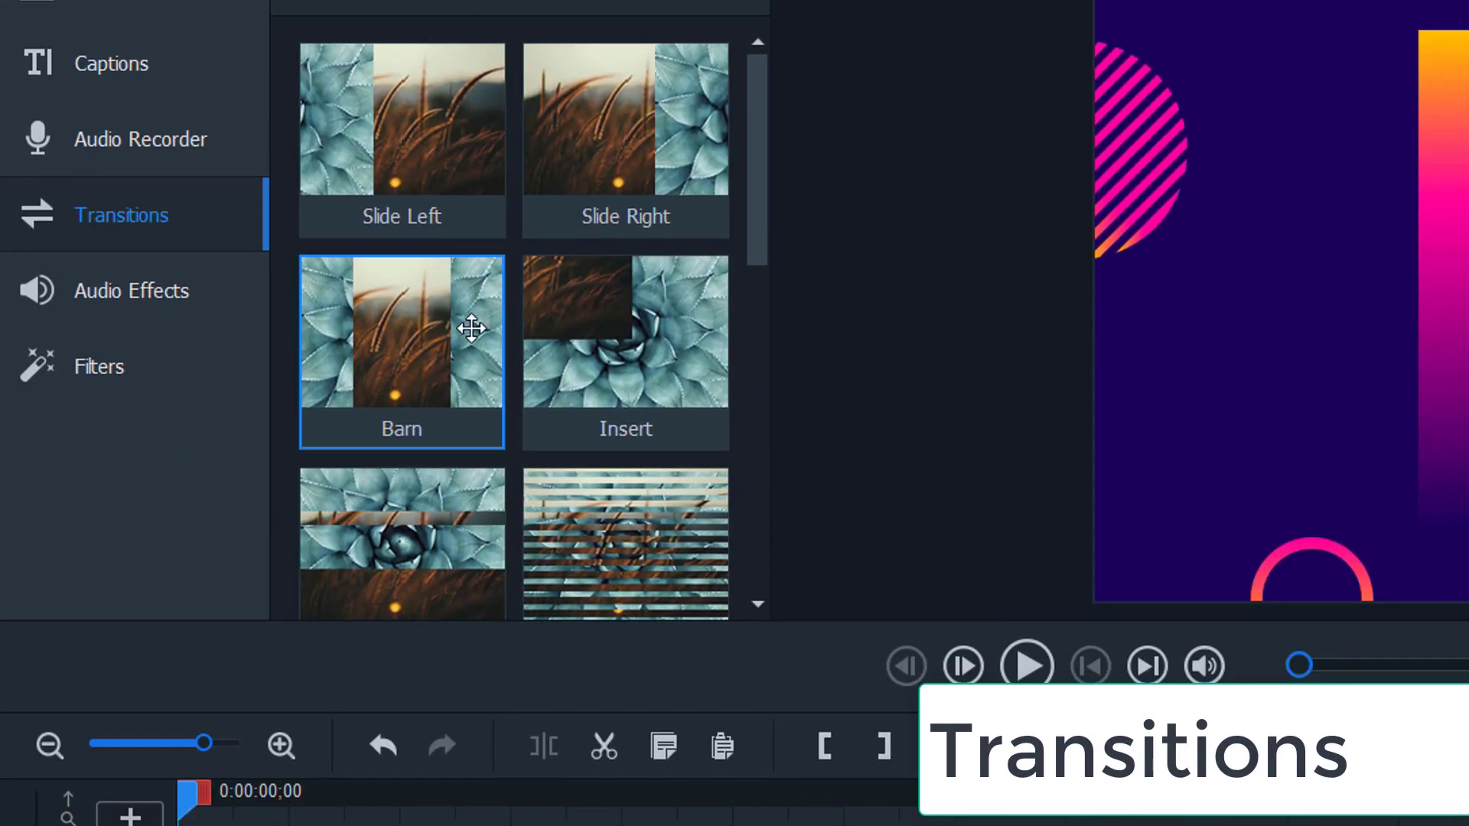
{"action": "left_click_drag", "start_coordinate": [390, 163], "coordinate": [324, 825]}
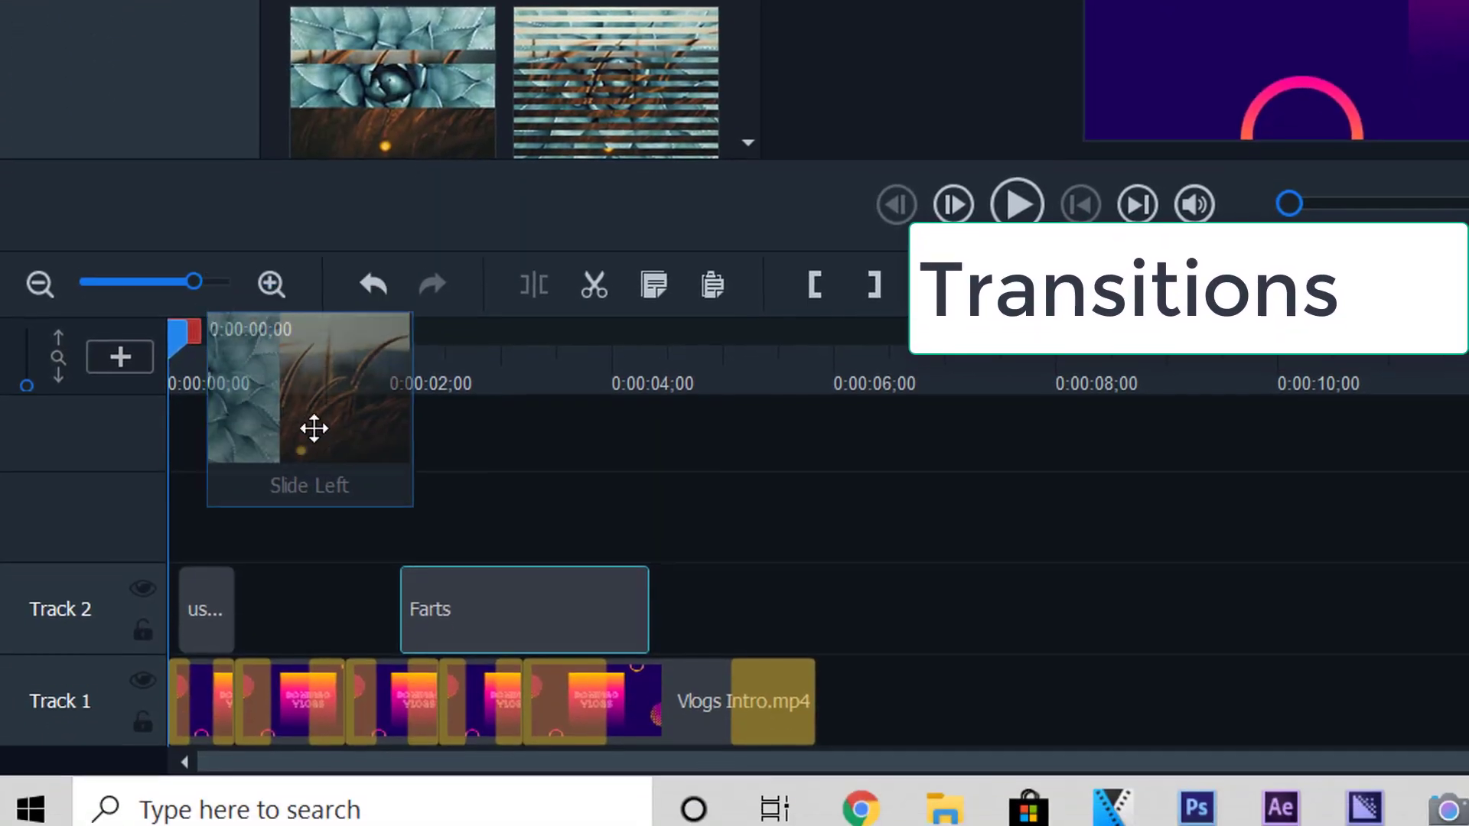
{"action": "left_click_drag", "start_coordinate": [314, 429], "coordinate": [341, 169]}
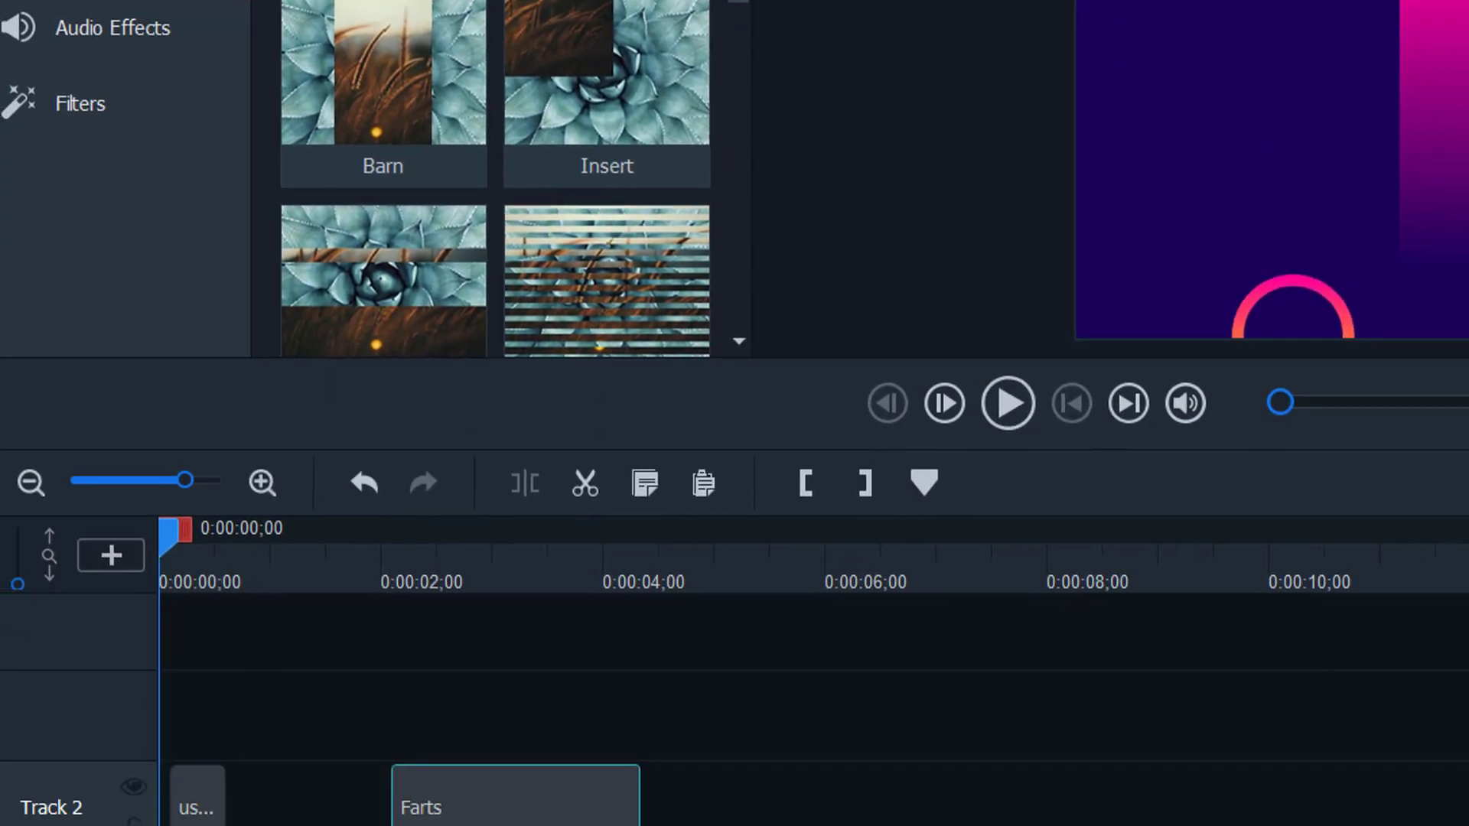
{"action": "left_click_drag", "start_coordinate": [383, 291], "coordinate": [251, 825]}
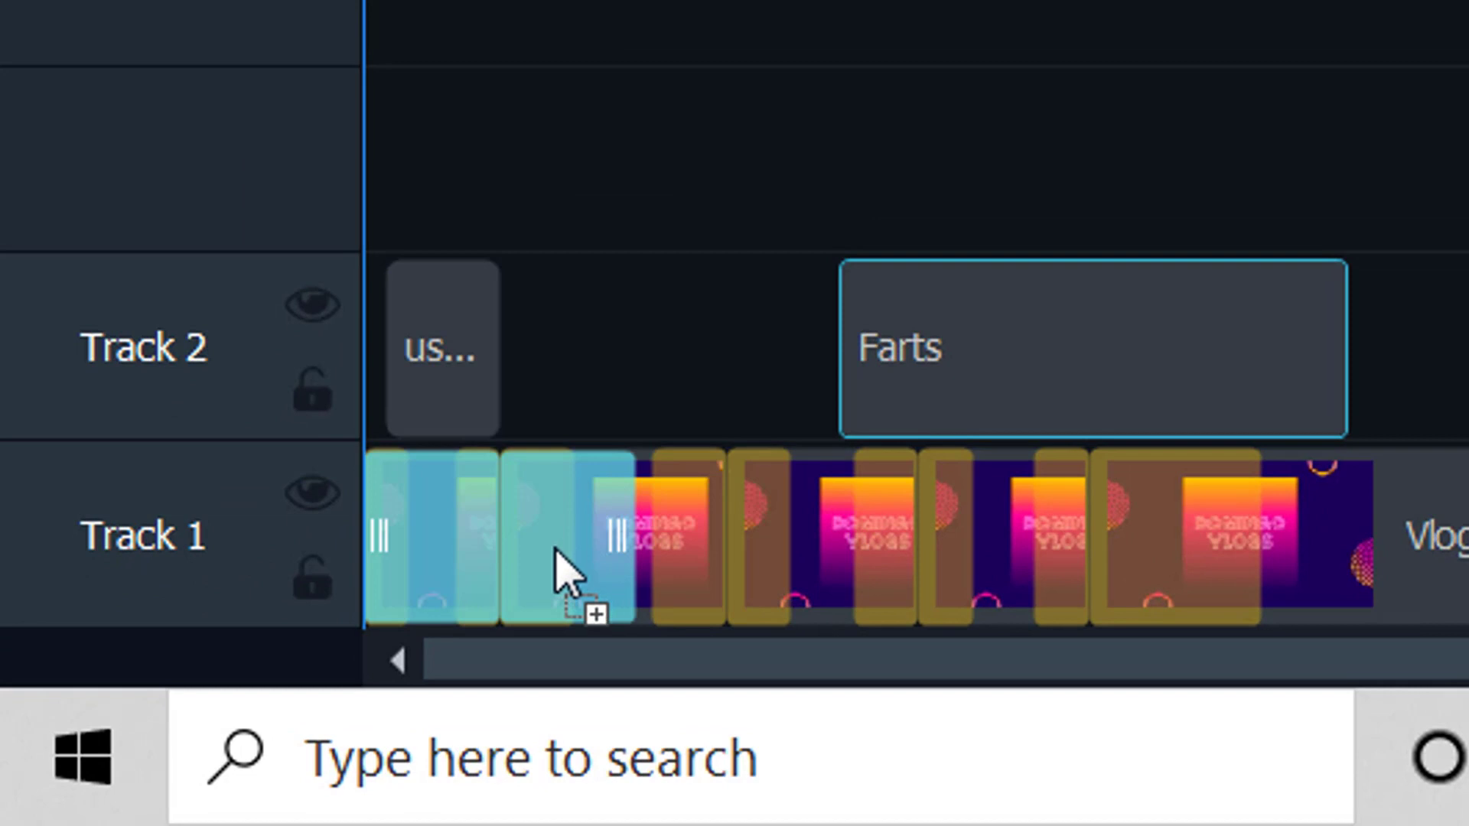
{"action": "left_click_drag", "start_coordinate": [563, 574], "coordinate": [564, 568]}
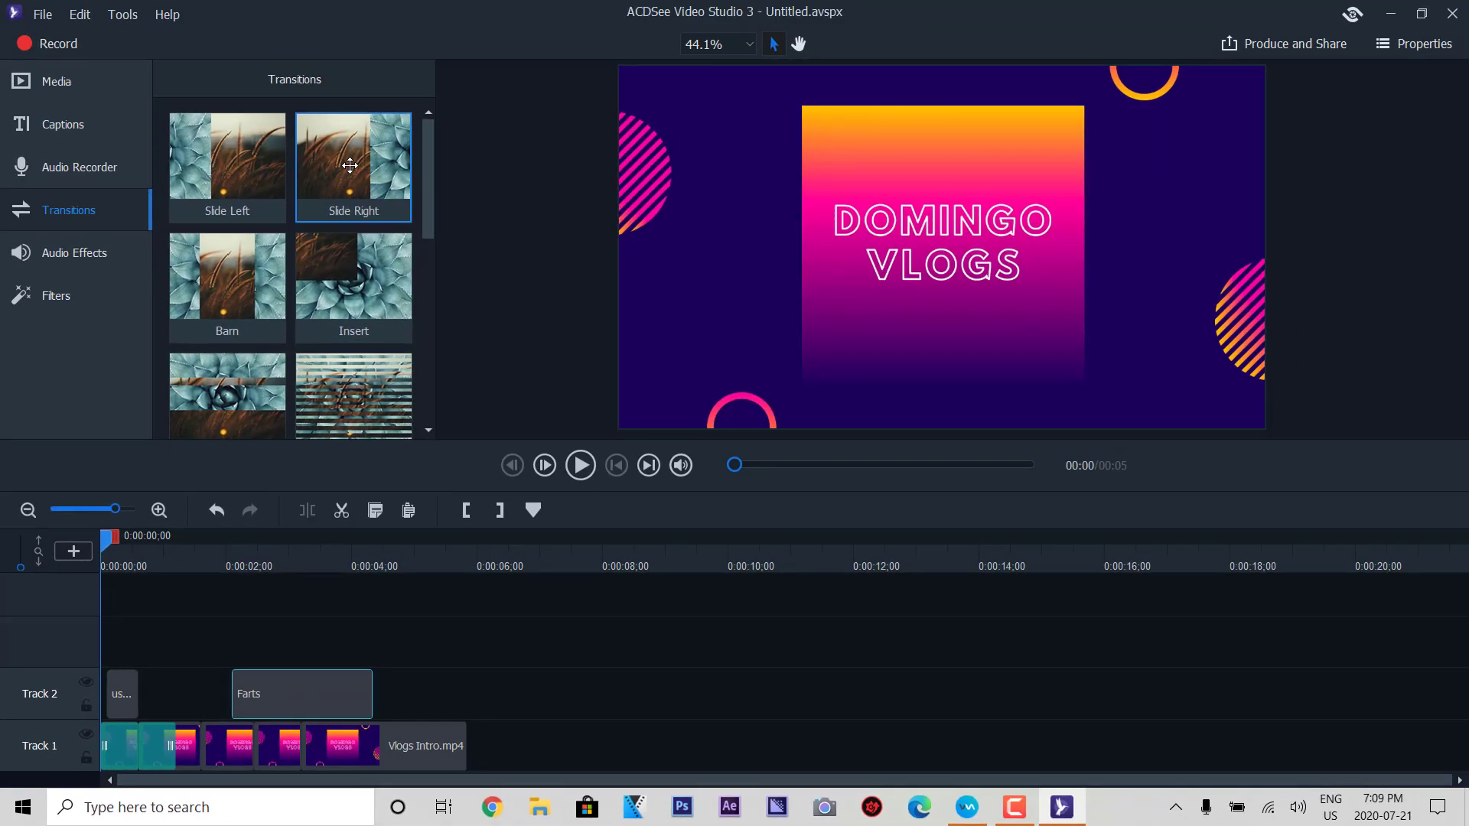
{"action": "left_click_drag", "start_coordinate": [350, 165], "coordinate": [327, 741]}
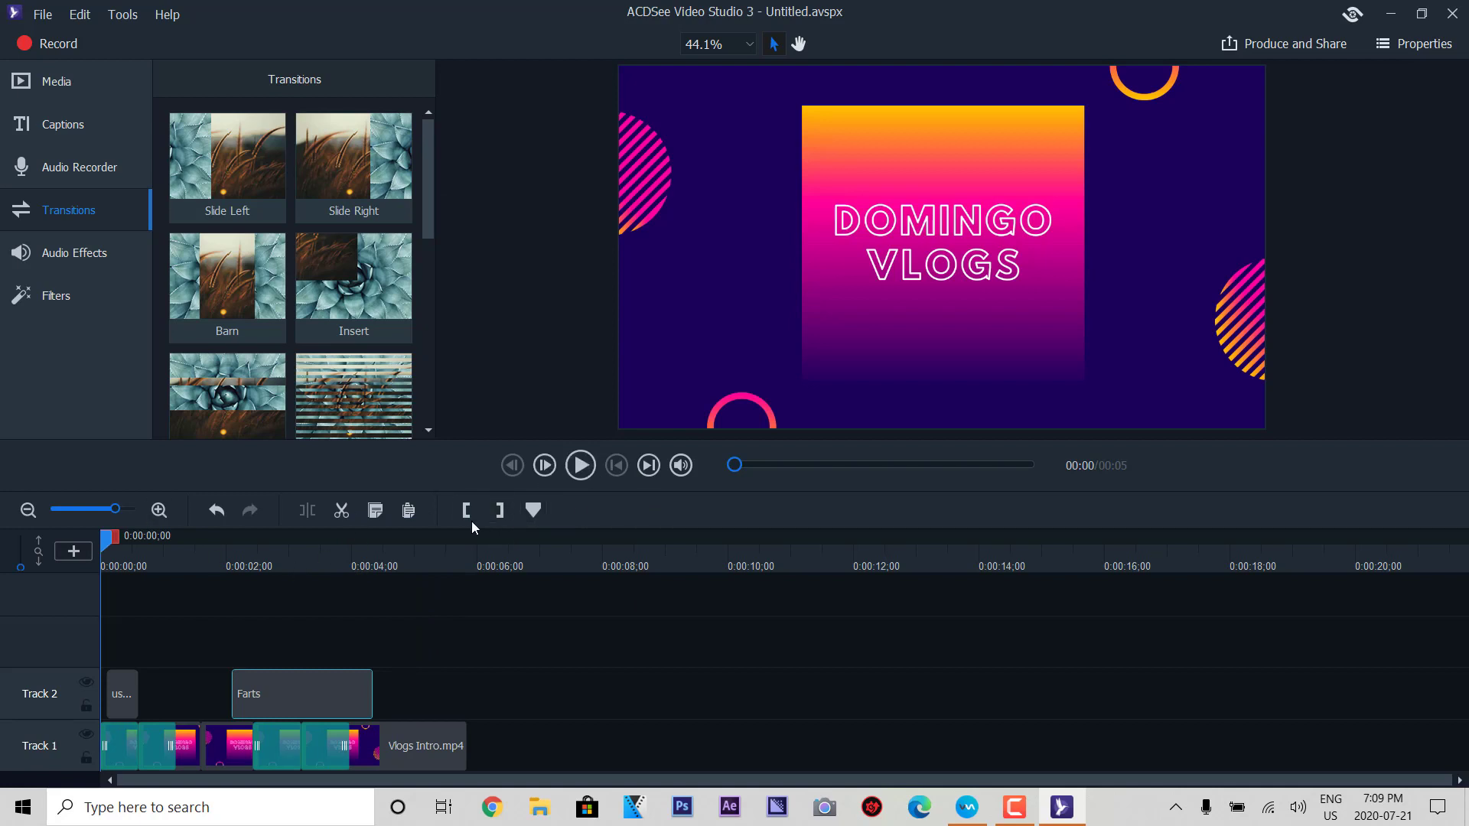
- Preview the transitions, add Insert at the end of Vlogs Intro.mp4, and replay
{"action": "left_click", "coordinate": [648, 465]}
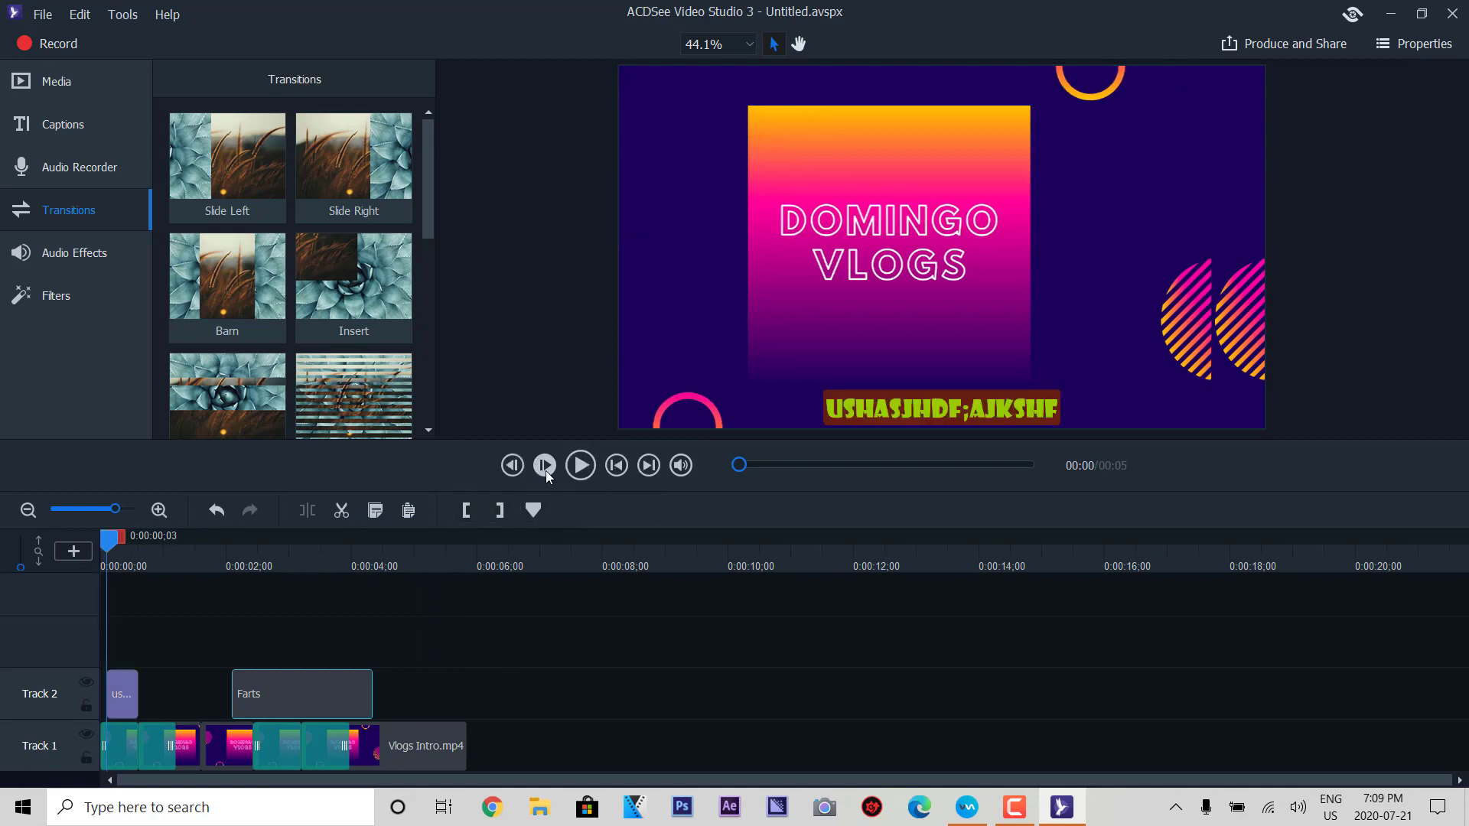
{"action": "left_click", "coordinate": [512, 470]}
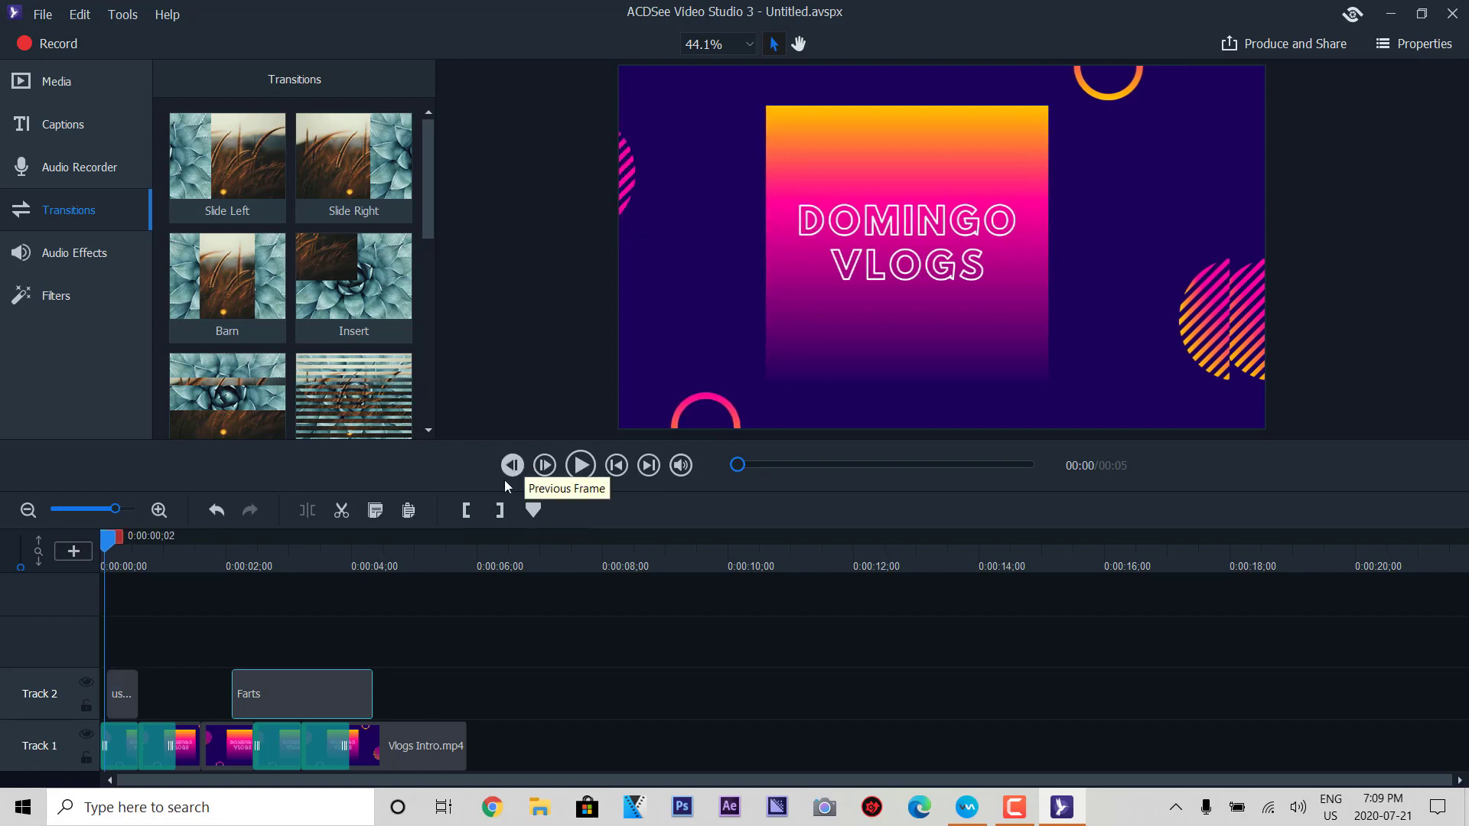
{"action": "left_click", "coordinate": [580, 465]}
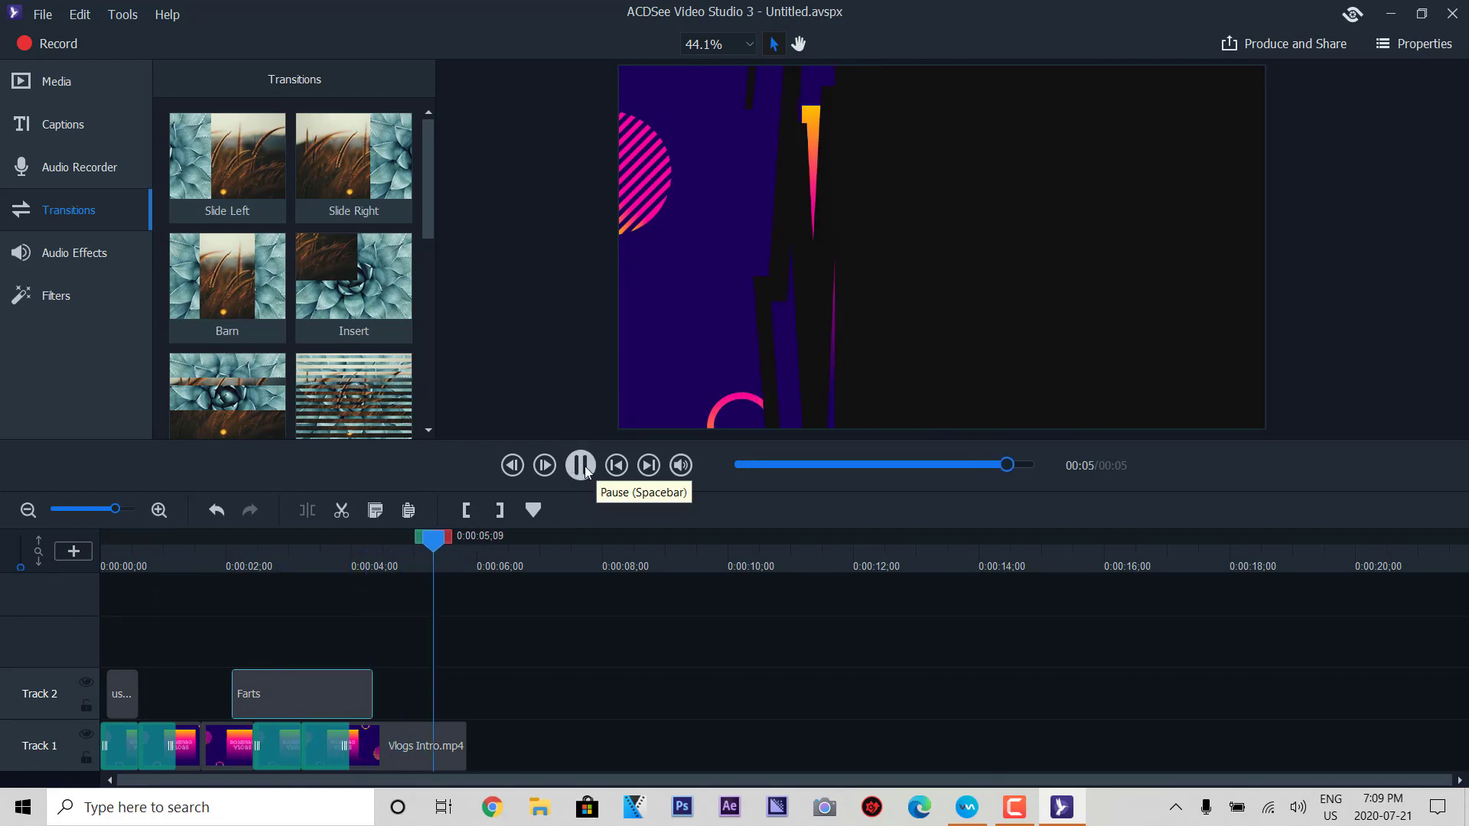
{"action": "left_click", "coordinate": [581, 465]}
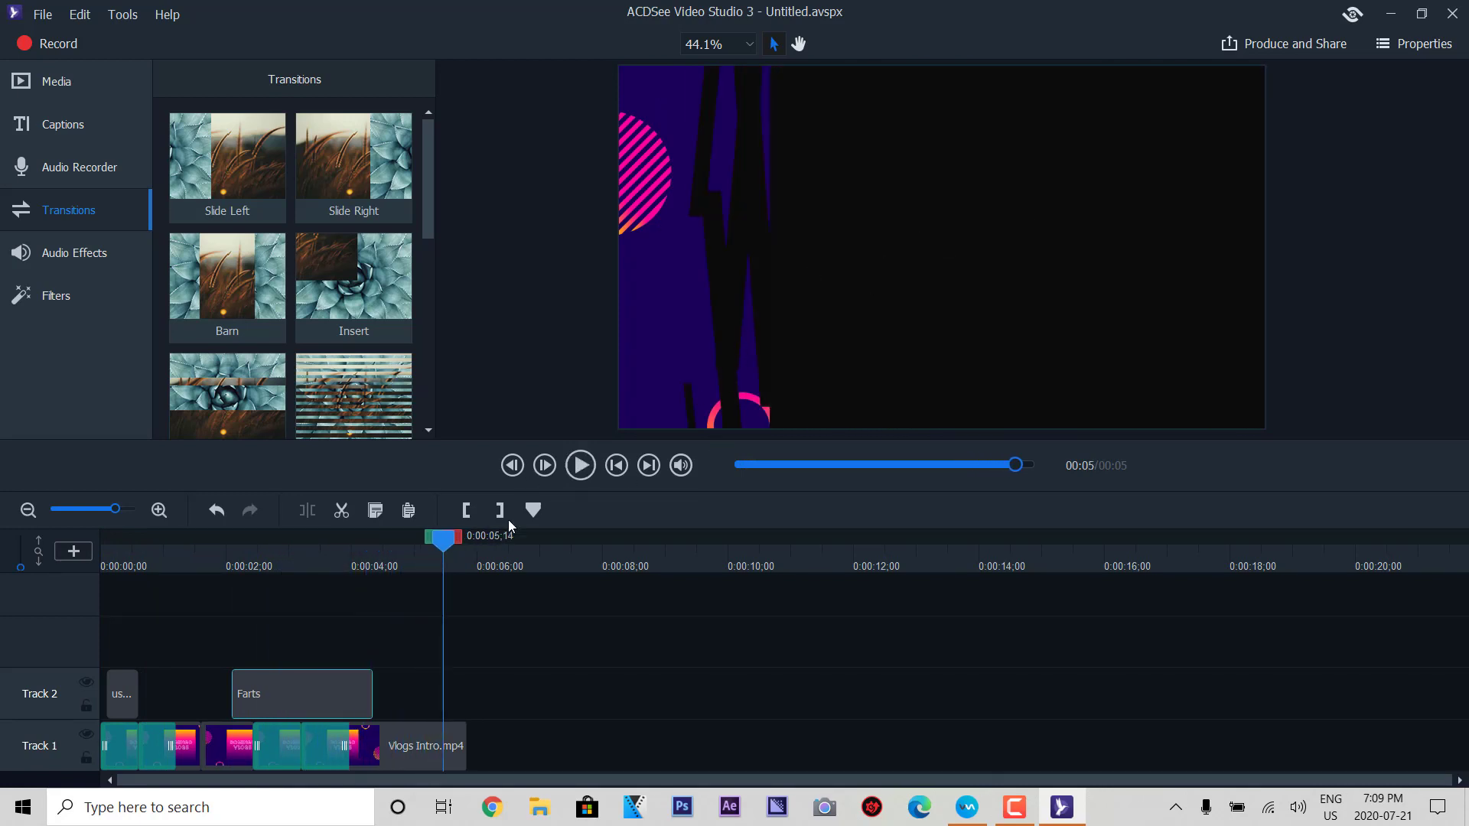
{"action": "left_click_drag", "start_coordinate": [354, 283], "coordinate": [437, 740]}
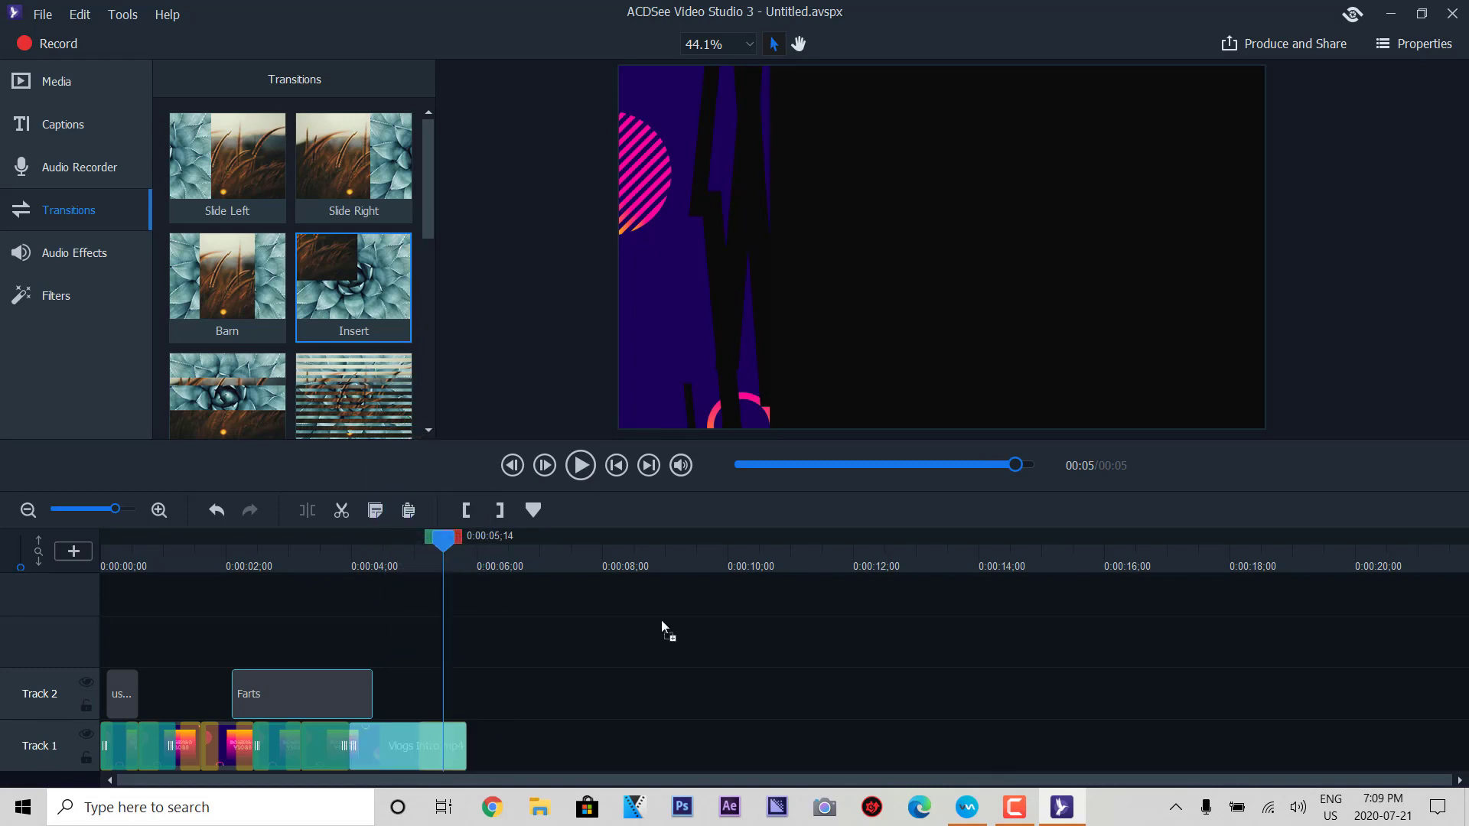
{"action": "left_click", "coordinate": [580, 465]}
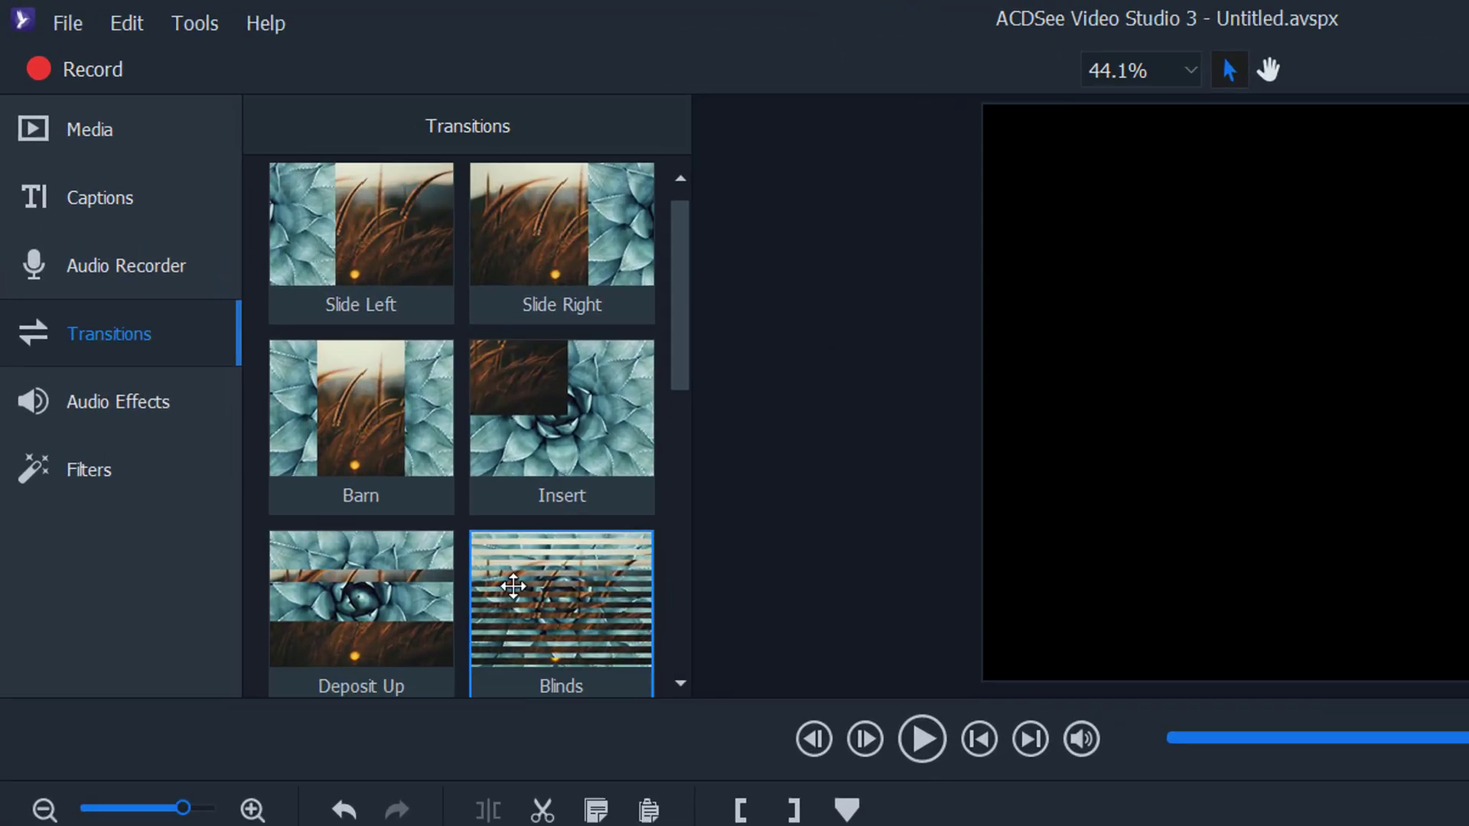
{"action": "scroll", "coordinate": [323, 370], "scroll_direction": "down", "scroll_amount": 4}
{"action": "scroll", "coordinate": [583, 665], "scroll_direction": "down", "scroll_amount": 5}
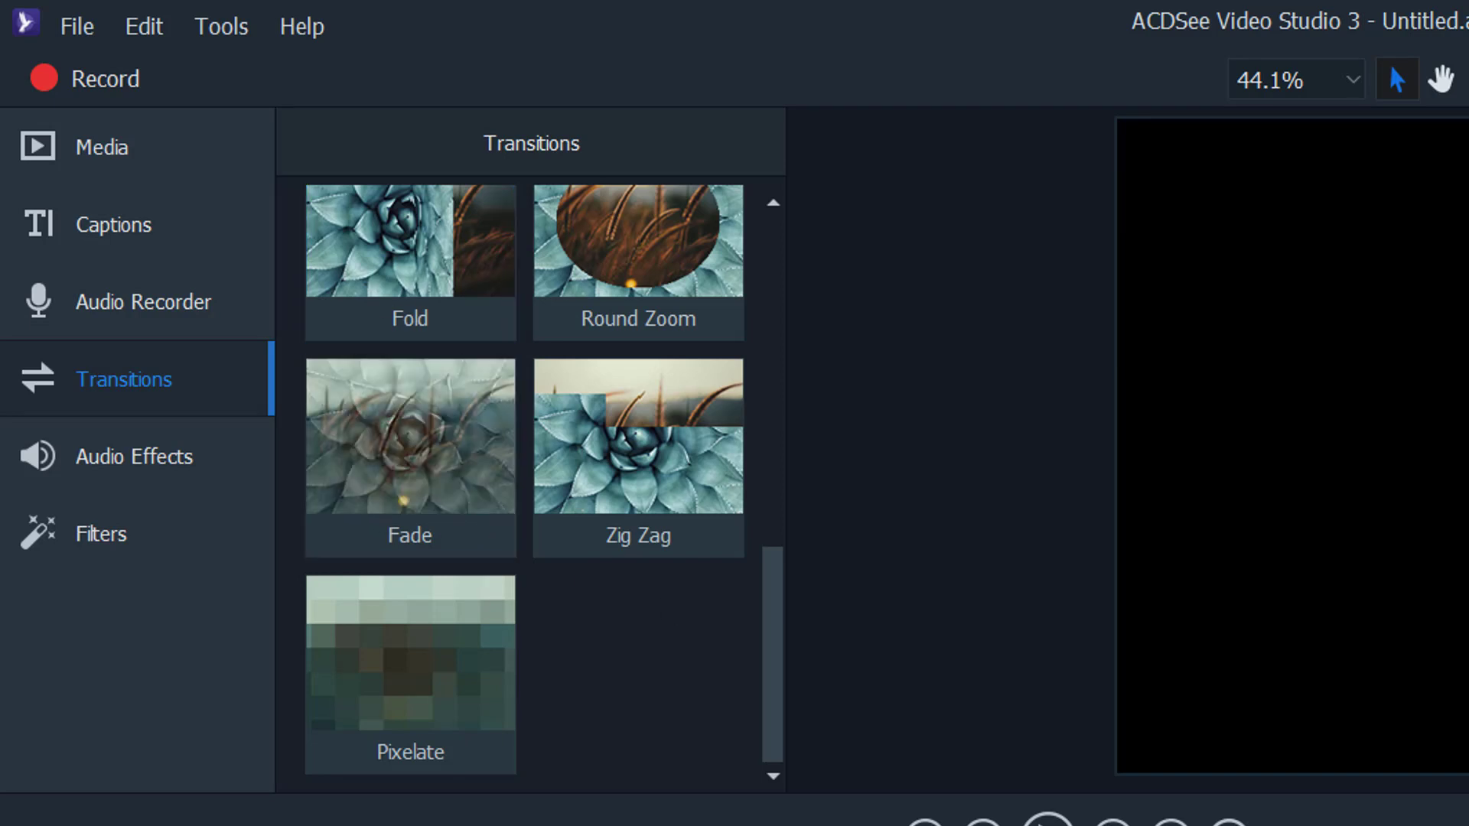
- Browse the Audio Effects list, then show the video Filters library
{"action": "left_click", "coordinate": [140, 471]}
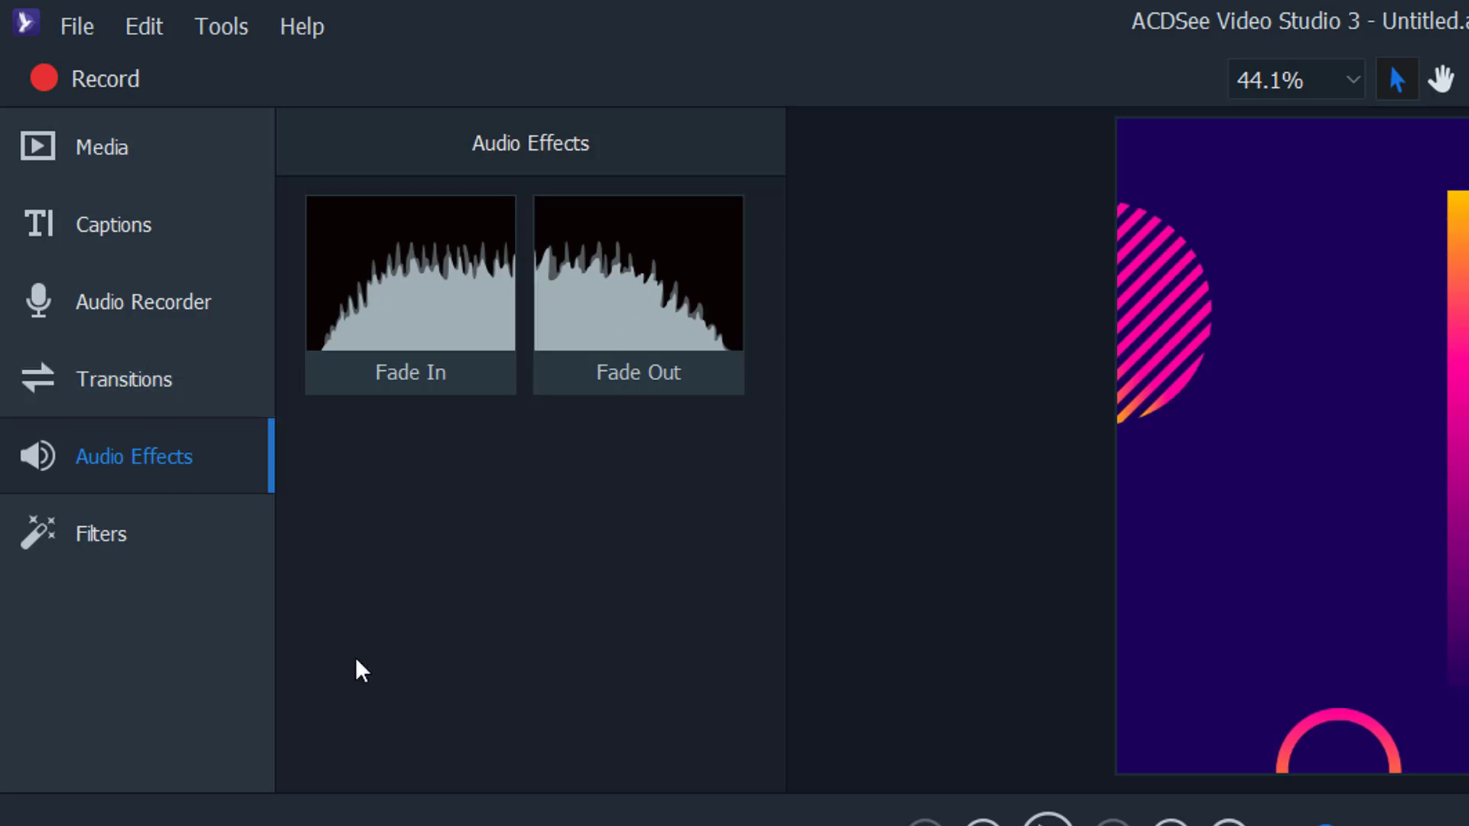
{"action": "left_click", "coordinate": [104, 552]}
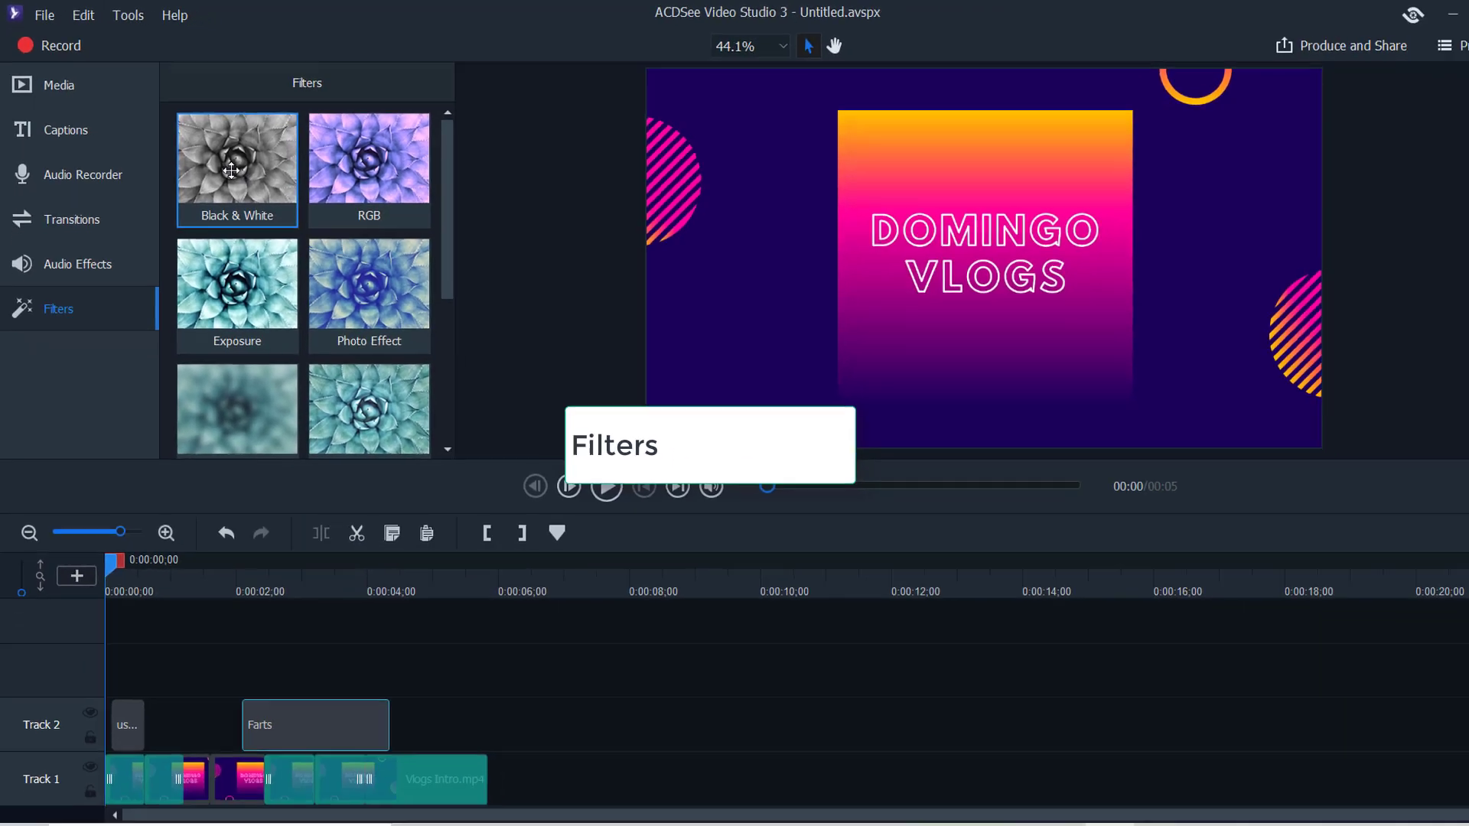
- Apply the Black & White, Exposure and Light EQ filters to Track 1 clips
{"action": "left_click_drag", "start_coordinate": [410, 289], "coordinate": [423, 825]}
{"action": "left_click_drag", "start_coordinate": [234, 739], "coordinate": [228, 742]}
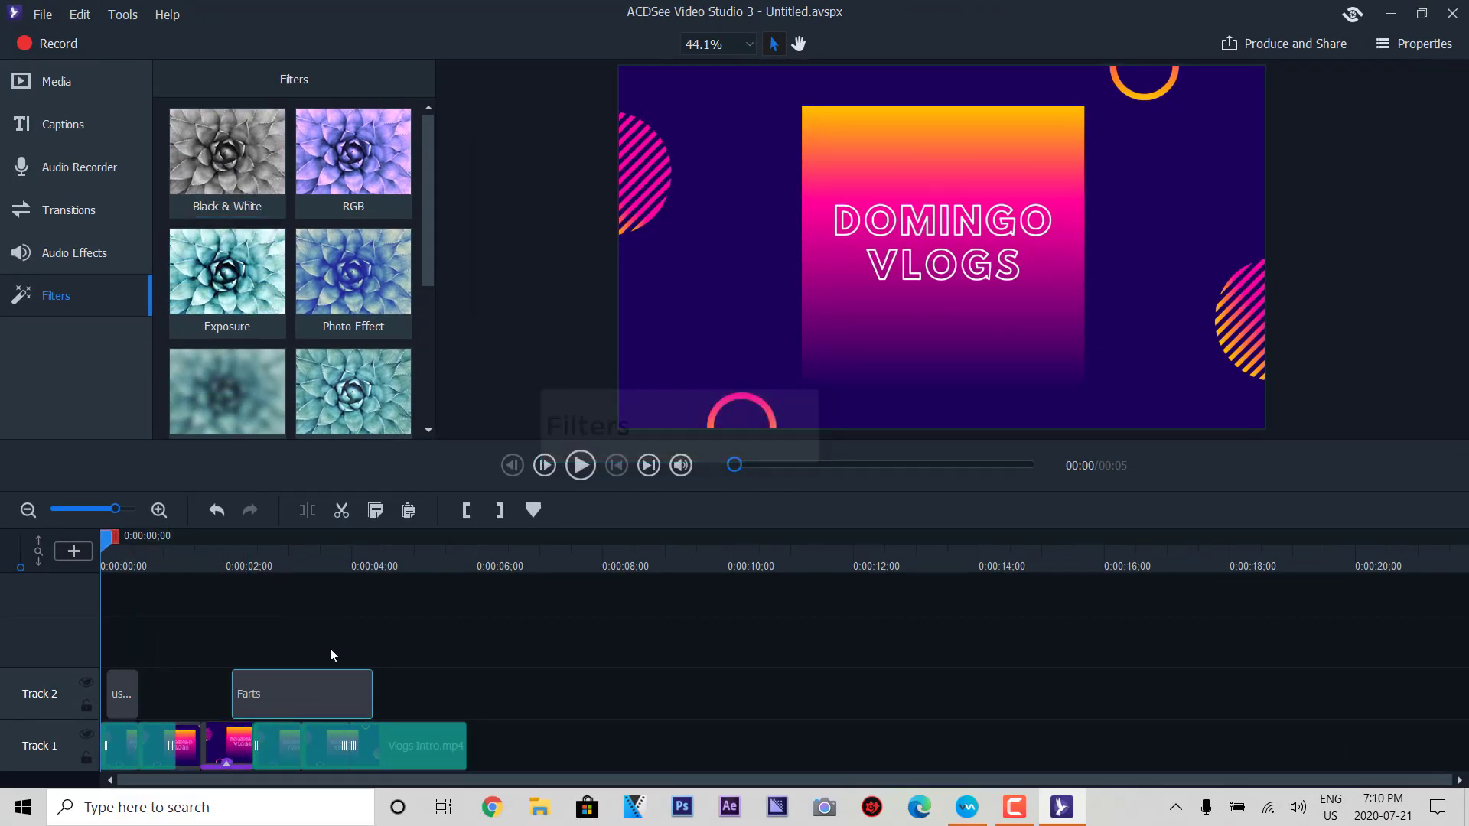
{"action": "left_click_drag", "start_coordinate": [107, 545], "coordinate": [191, 545]}
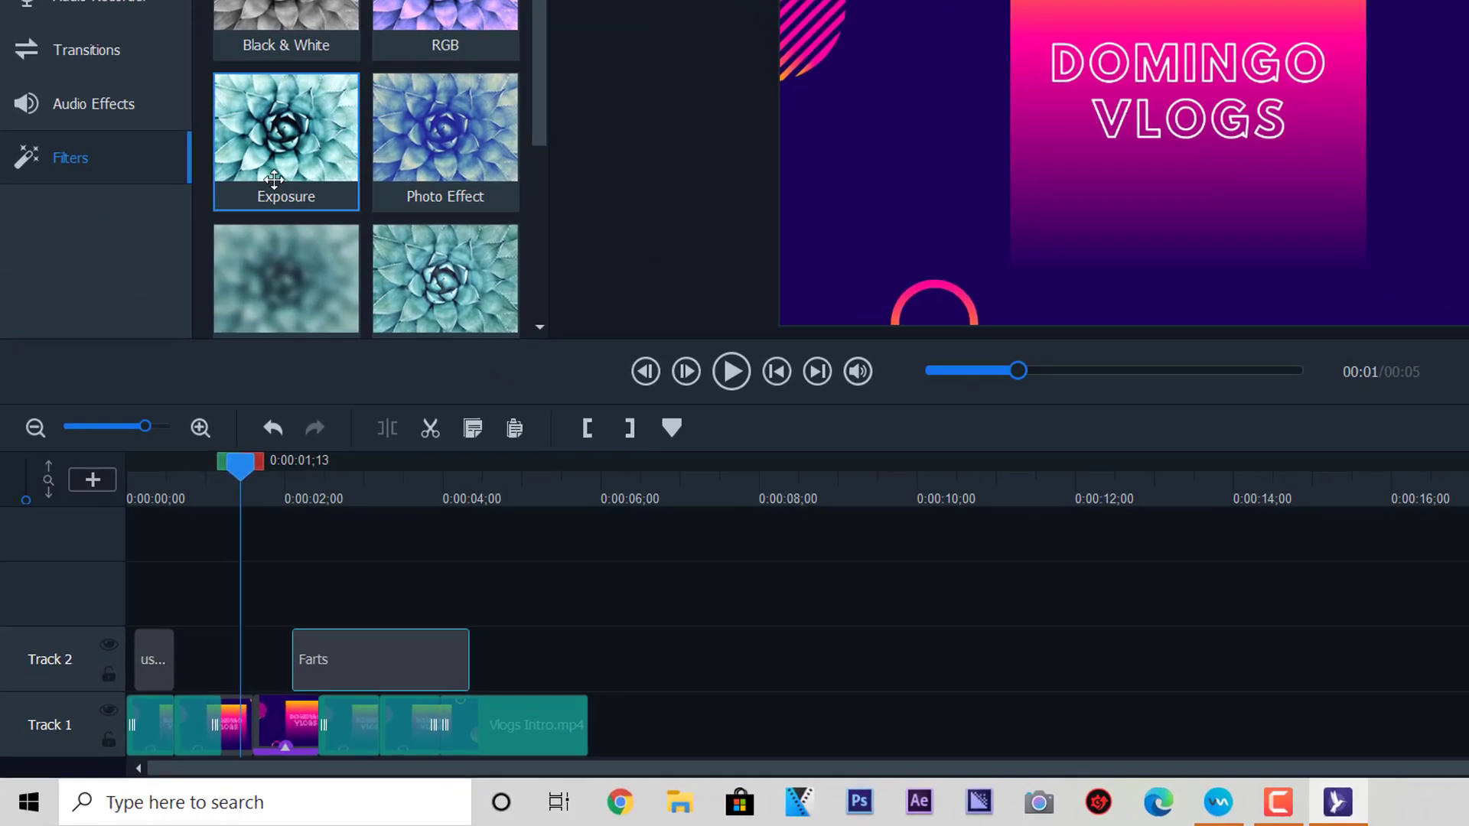
{"action": "mouse_move", "coordinate": [273, 180]}
{"action": "left_mouse_down"}
{"action": "mouse_move", "coordinate": [254, 698]}
{"action": "mouse_move", "coordinate": [230, 723]}
{"action": "left_mouse_up"}
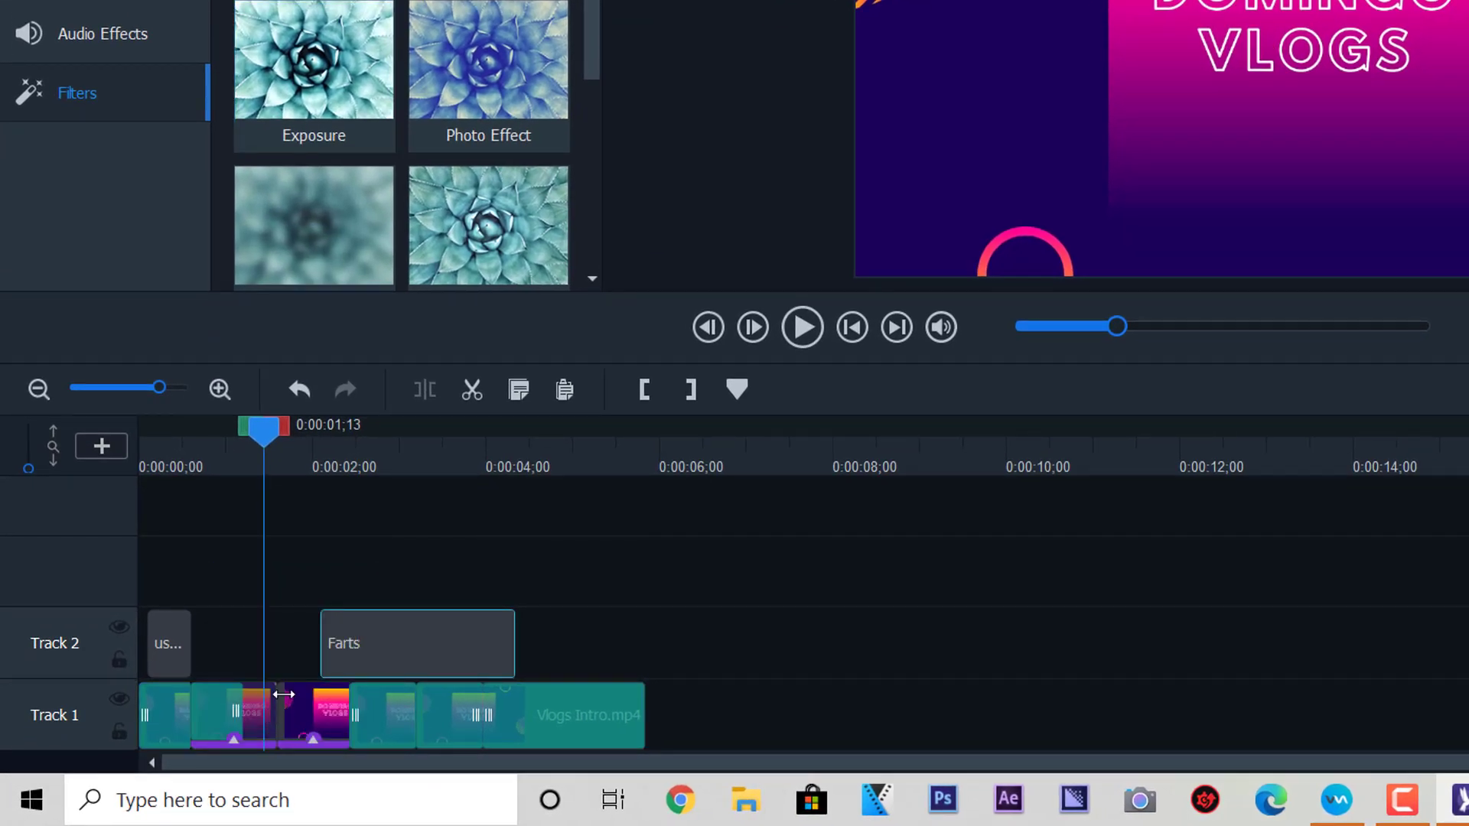
{"action": "left_click_drag", "start_coordinate": [331, 84], "coordinate": [244, 704]}
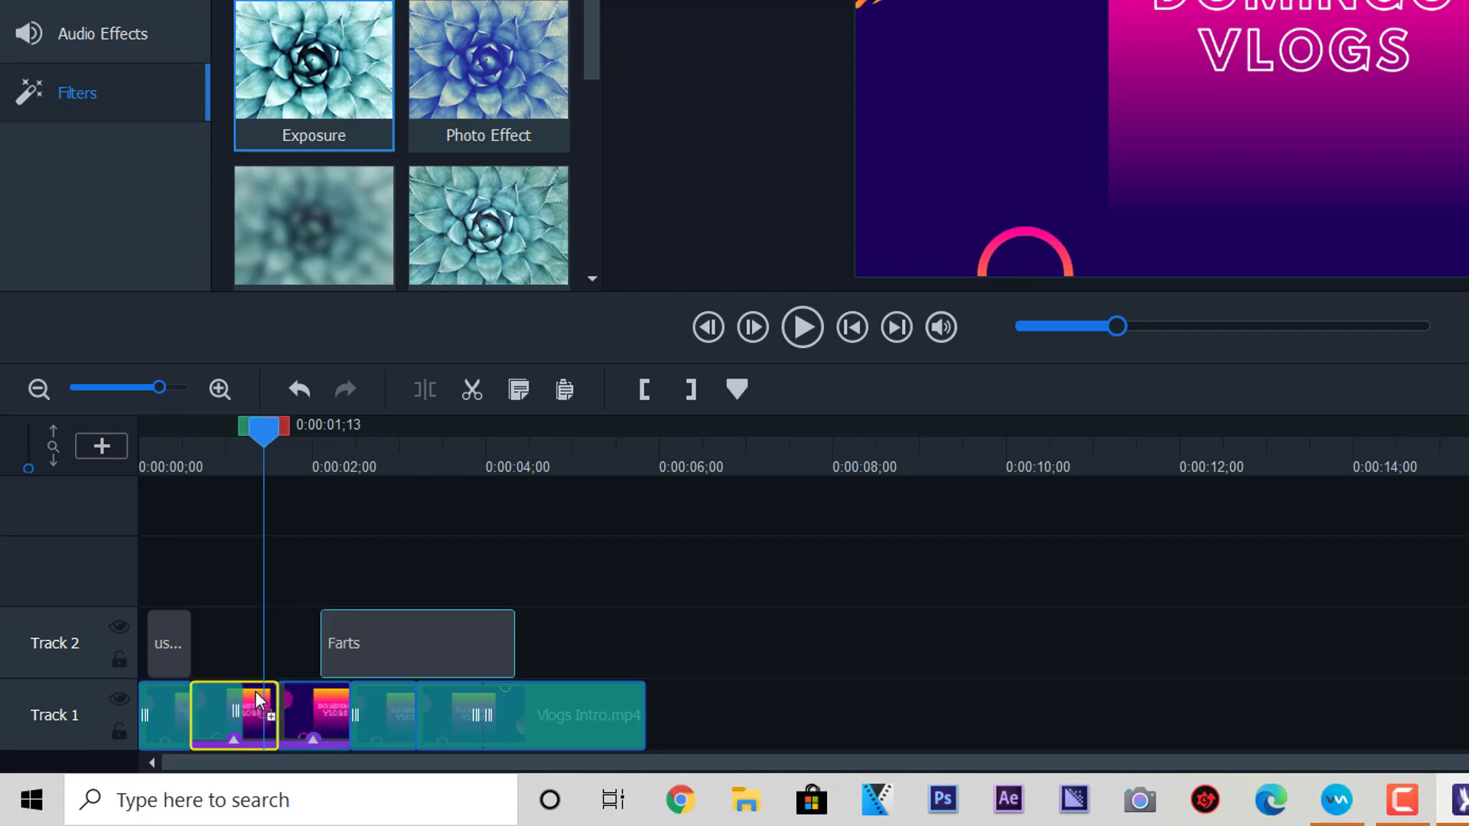
{"action": "scroll", "coordinate": [349, 255], "scroll_direction": "down", "scroll_amount": 2}
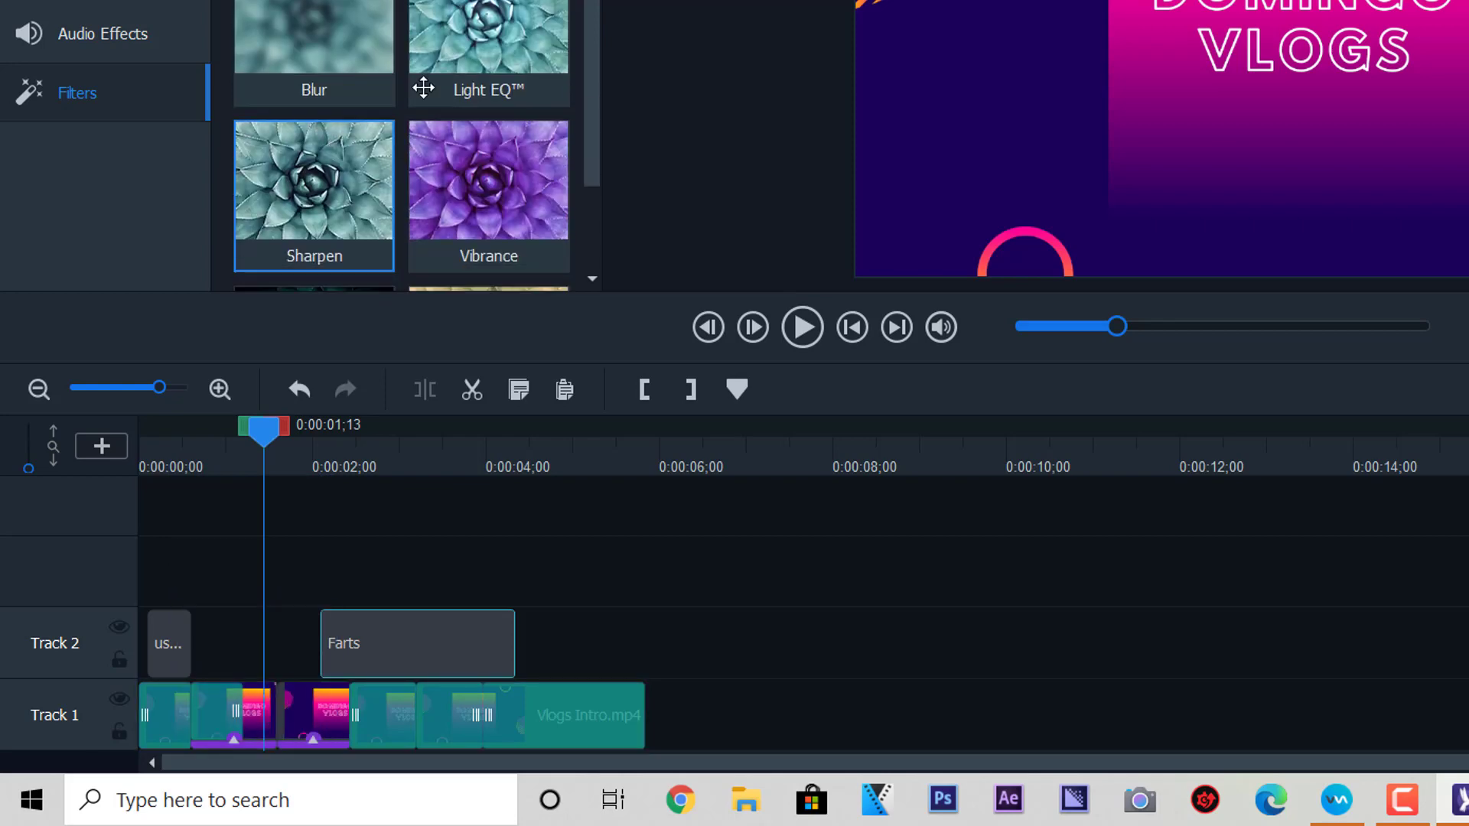
{"action": "left_click_drag", "start_coordinate": [459, 61], "coordinate": [280, 599]}
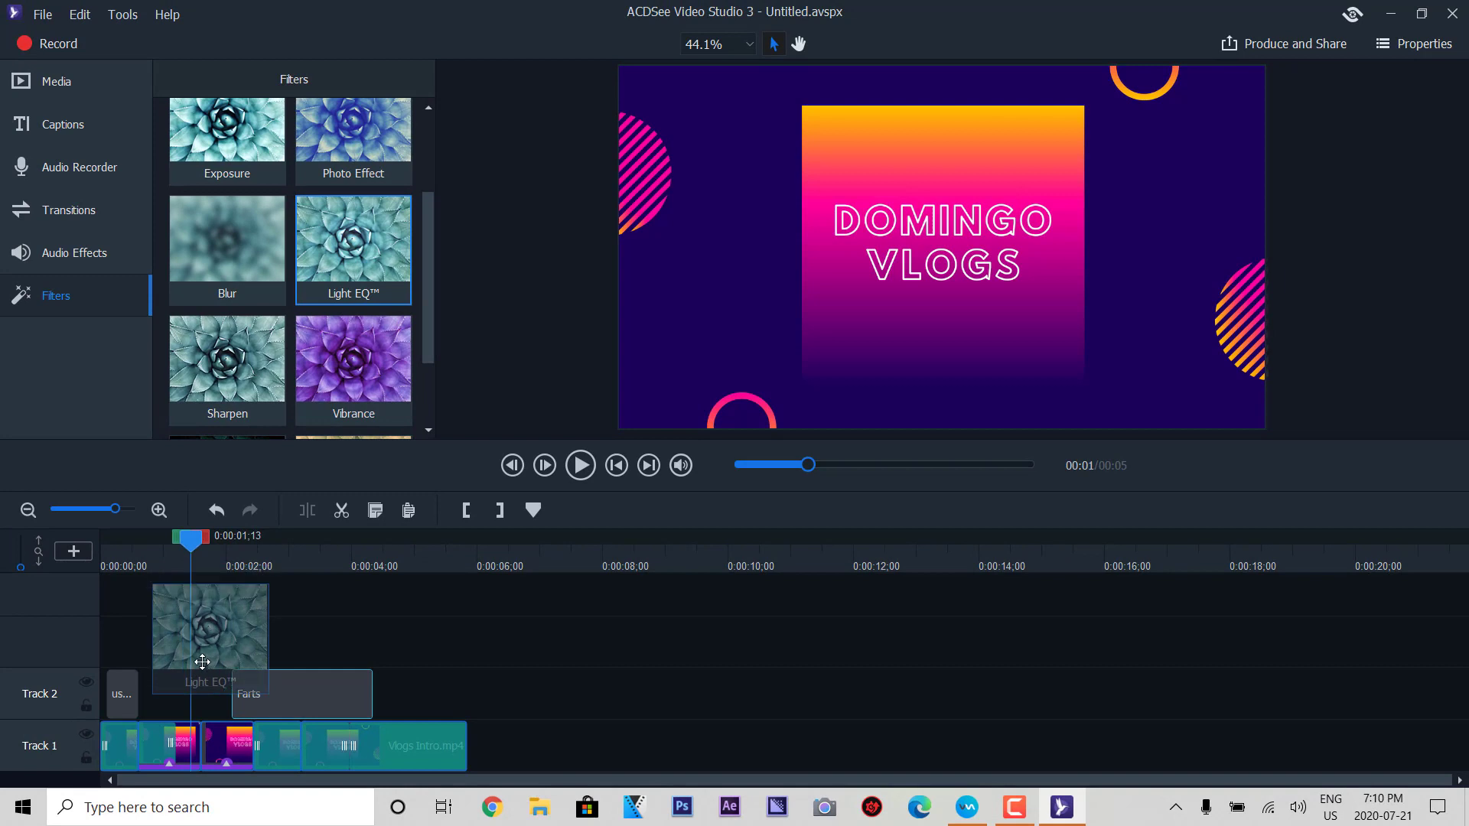
{"action": "left_click_drag", "start_coordinate": [202, 661], "coordinate": [193, 744]}
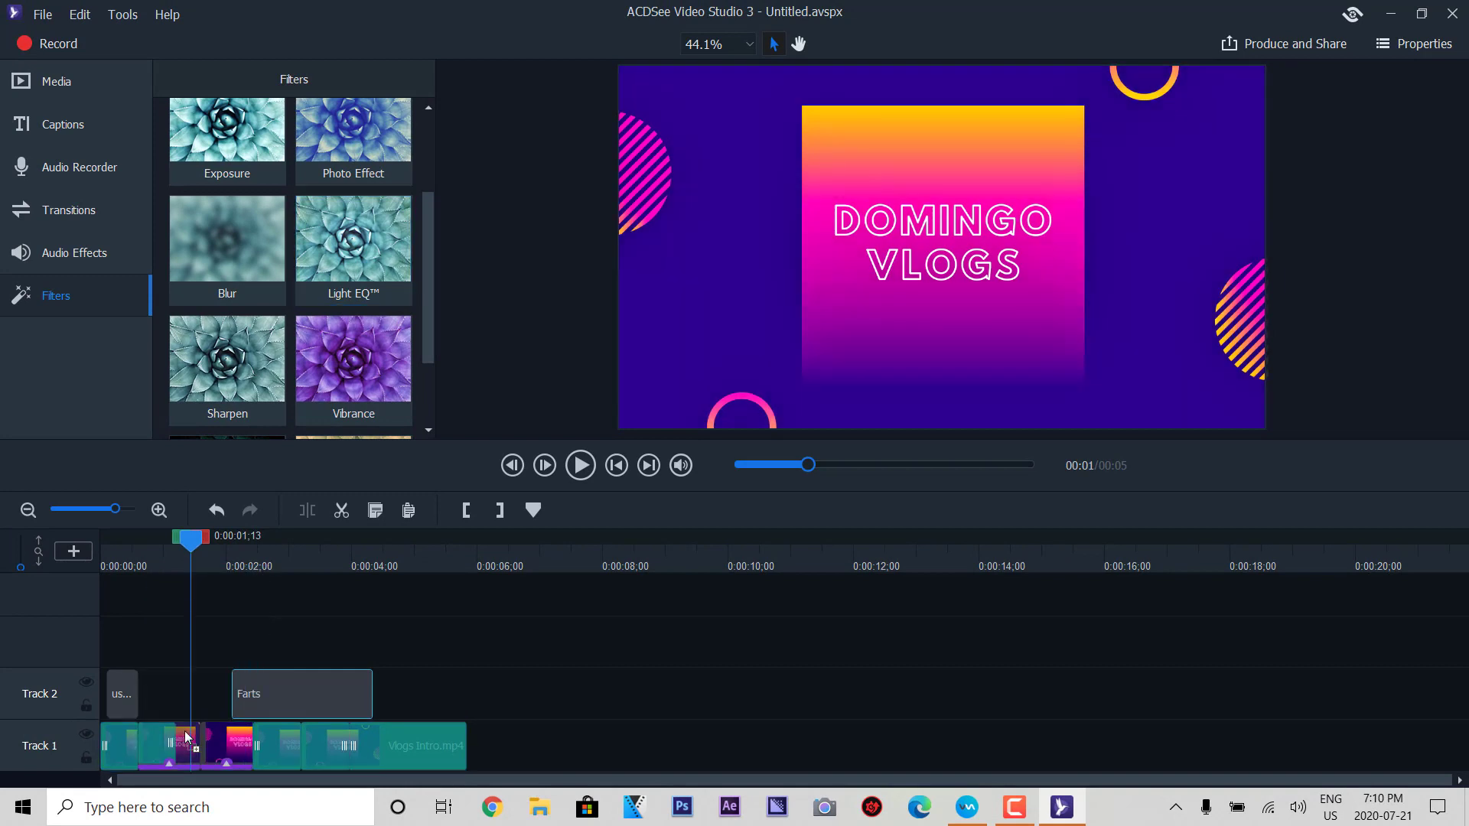
- Add Vibrance and Sharpen filters to Track 1 clips and play the preview
{"action": "left_click", "coordinate": [336, 693]}
{"action": "left_click_drag", "start_coordinate": [349, 387], "coordinate": [295, 747]}
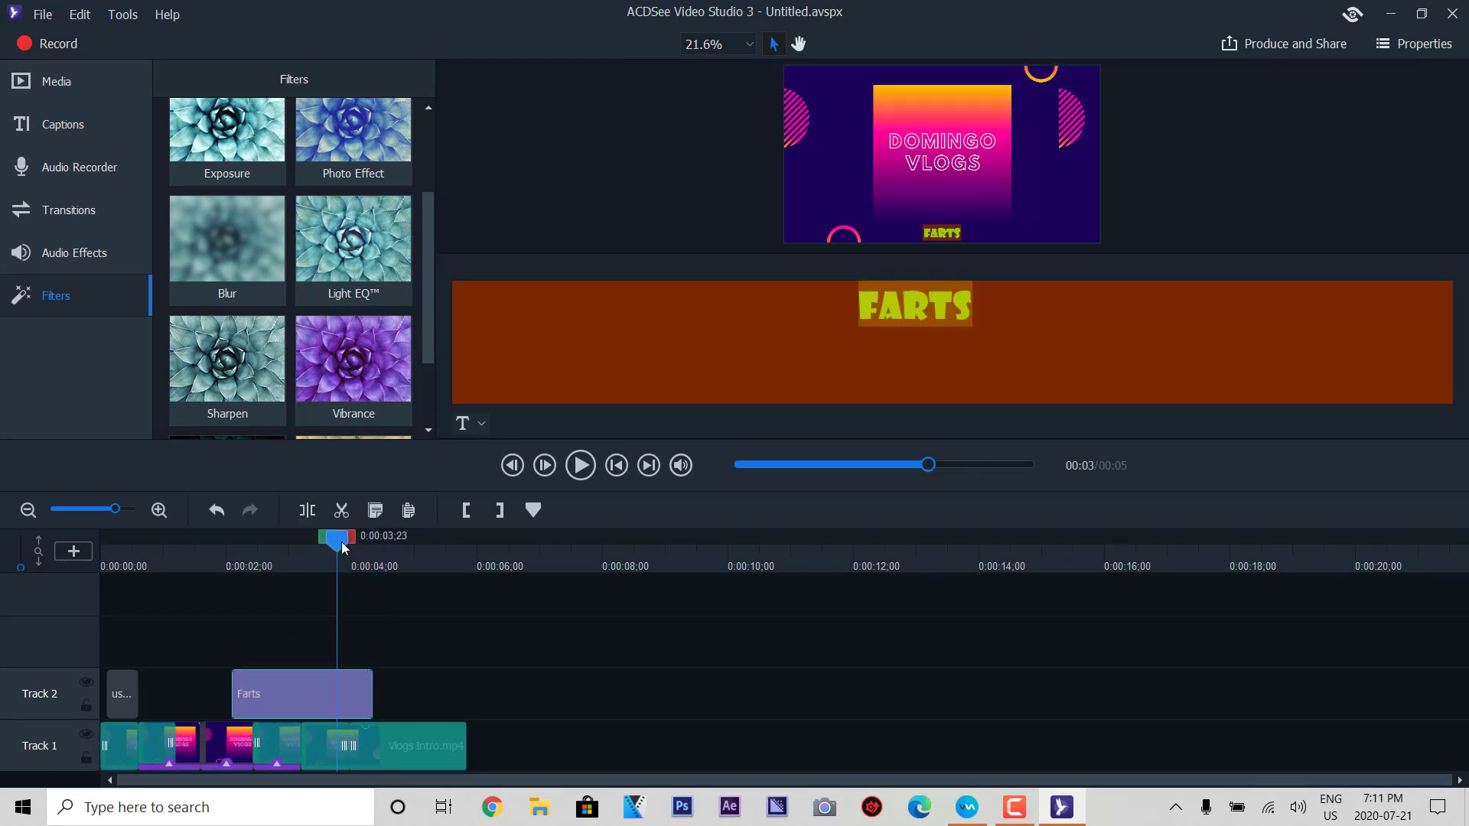
{"action": "left_click_drag", "start_coordinate": [342, 548], "coordinate": [288, 557]}
{"action": "left_click", "coordinate": [385, 563]}
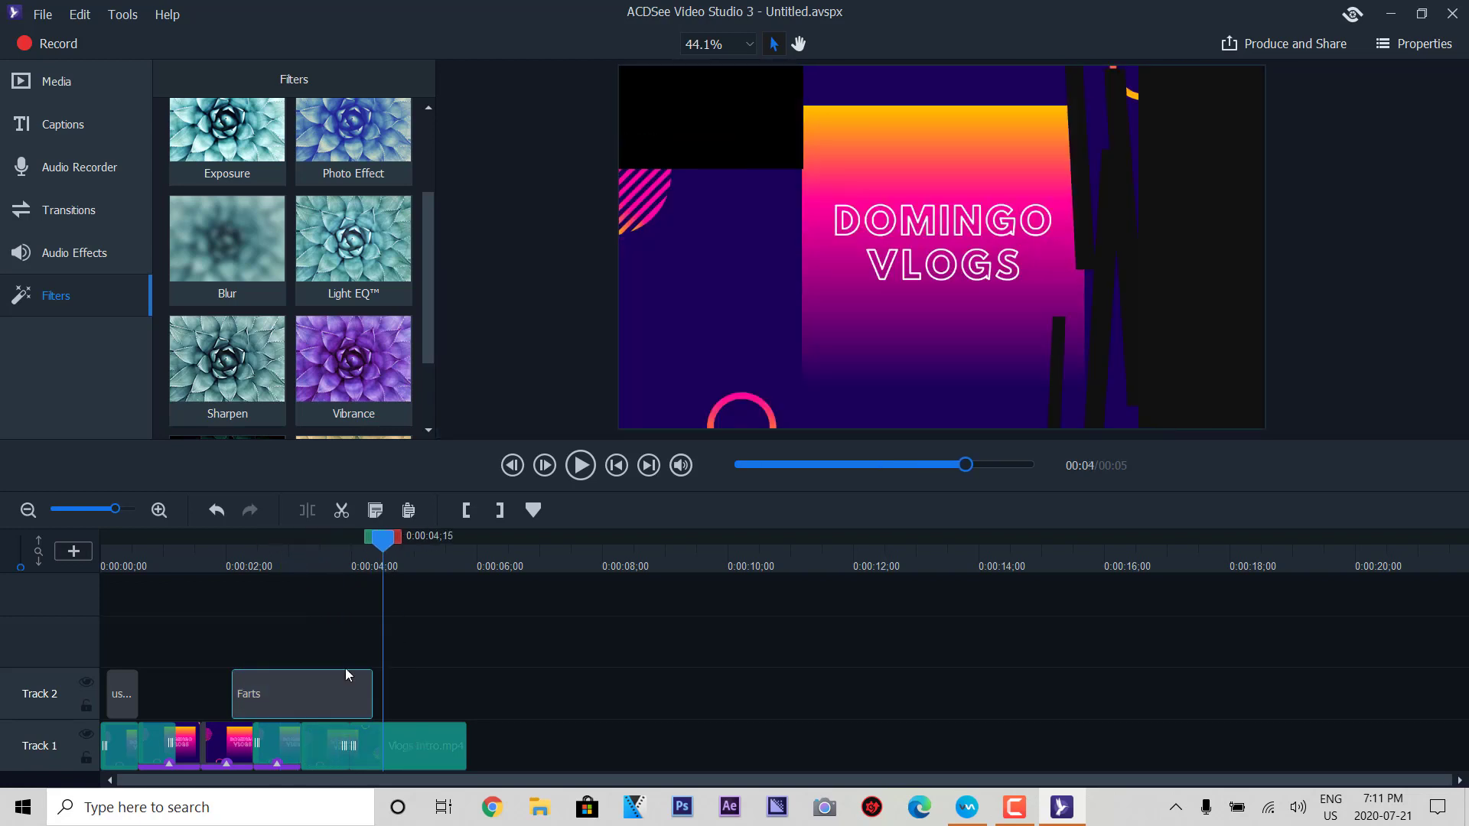
{"action": "mouse_move", "coordinate": [244, 383]}
{"action": "left_mouse_down"}
{"action": "mouse_move", "coordinate": [365, 618]}
{"action": "mouse_move", "coordinate": [392, 744]}
{"action": "left_mouse_up"}
{"action": "key", "text": "space"}
{"action": "scroll", "coordinate": [425, 347], "scroll_direction": "down", "scroll_amount": 3}
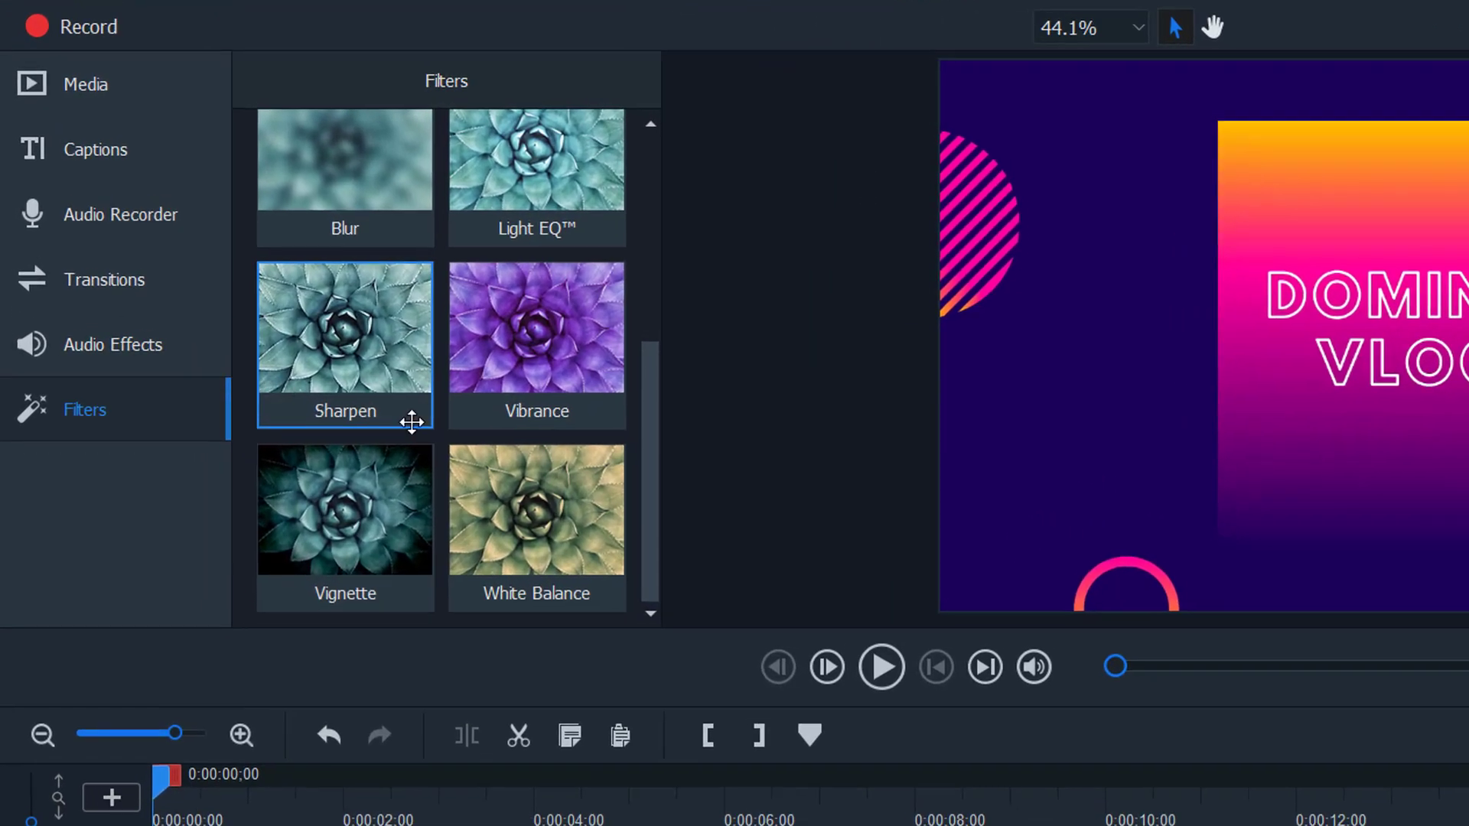
{"action": "left_click", "coordinate": [413, 429]}
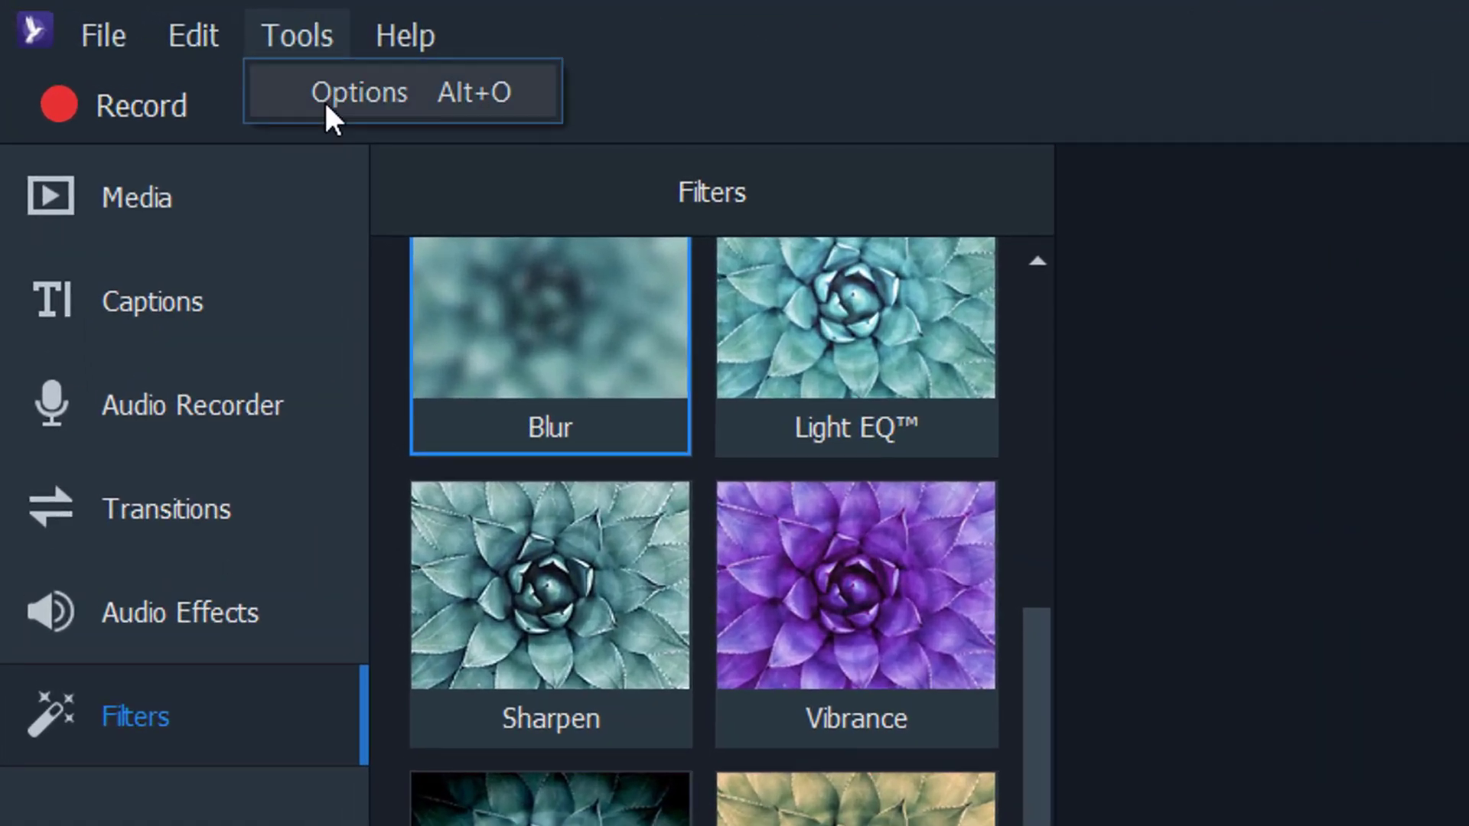
- In Options, set default durations to 5 s transitions, 9 s images, 8 s captions, and view Watermark settings
{"action": "left_click", "coordinate": [279, 85]}
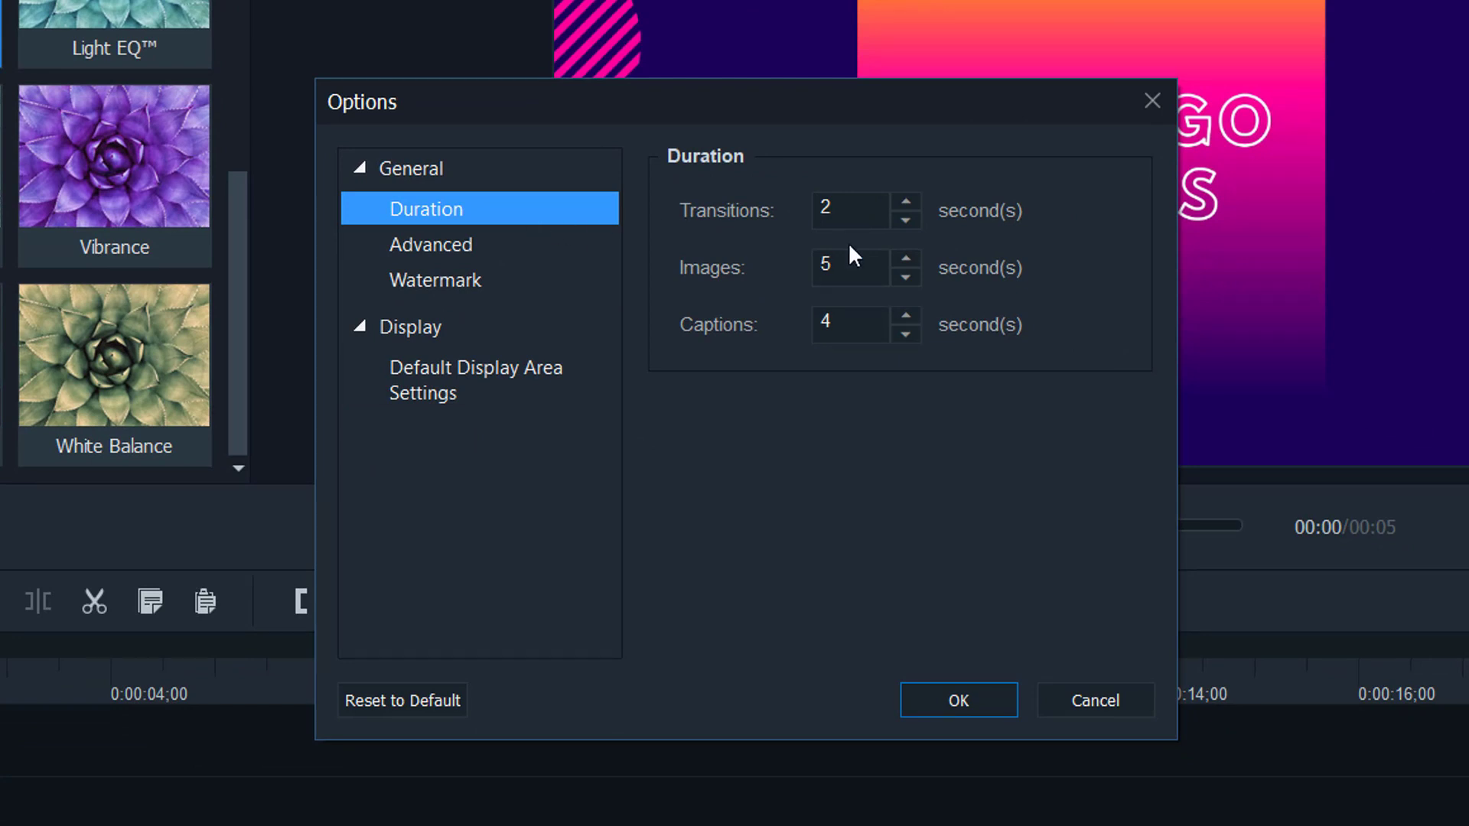
{"action": "left_click", "coordinate": [904, 197]}
{"action": "left_click", "coordinate": [903, 198]}
{"action": "left_click", "coordinate": [903, 197]}
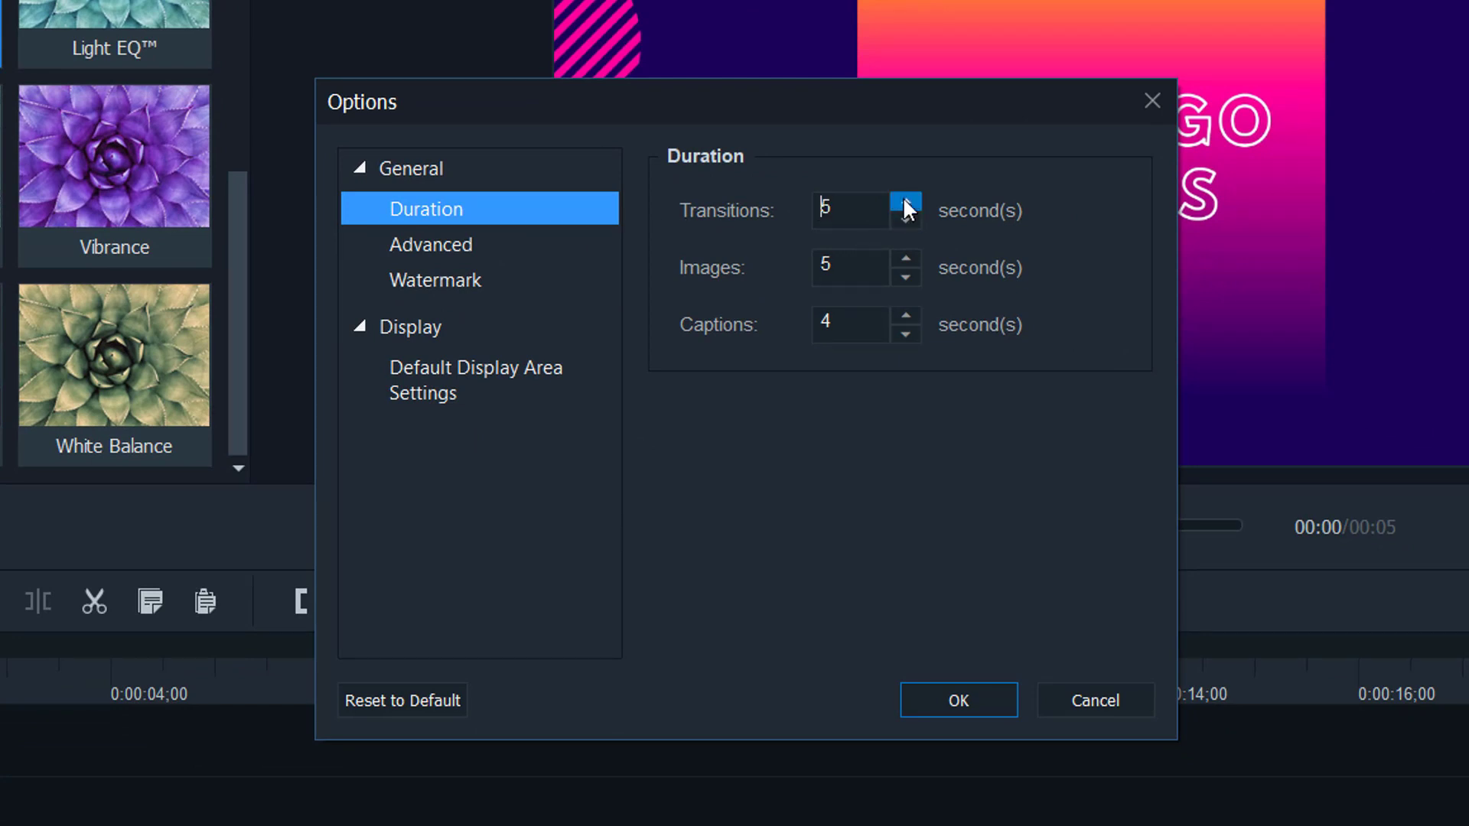
{"action": "left_click", "coordinate": [905, 259]}
{"action": "left_click", "coordinate": [905, 259]}
{"action": "left_click", "coordinate": [905, 258]}
{"action": "left_click", "coordinate": [905, 259]}
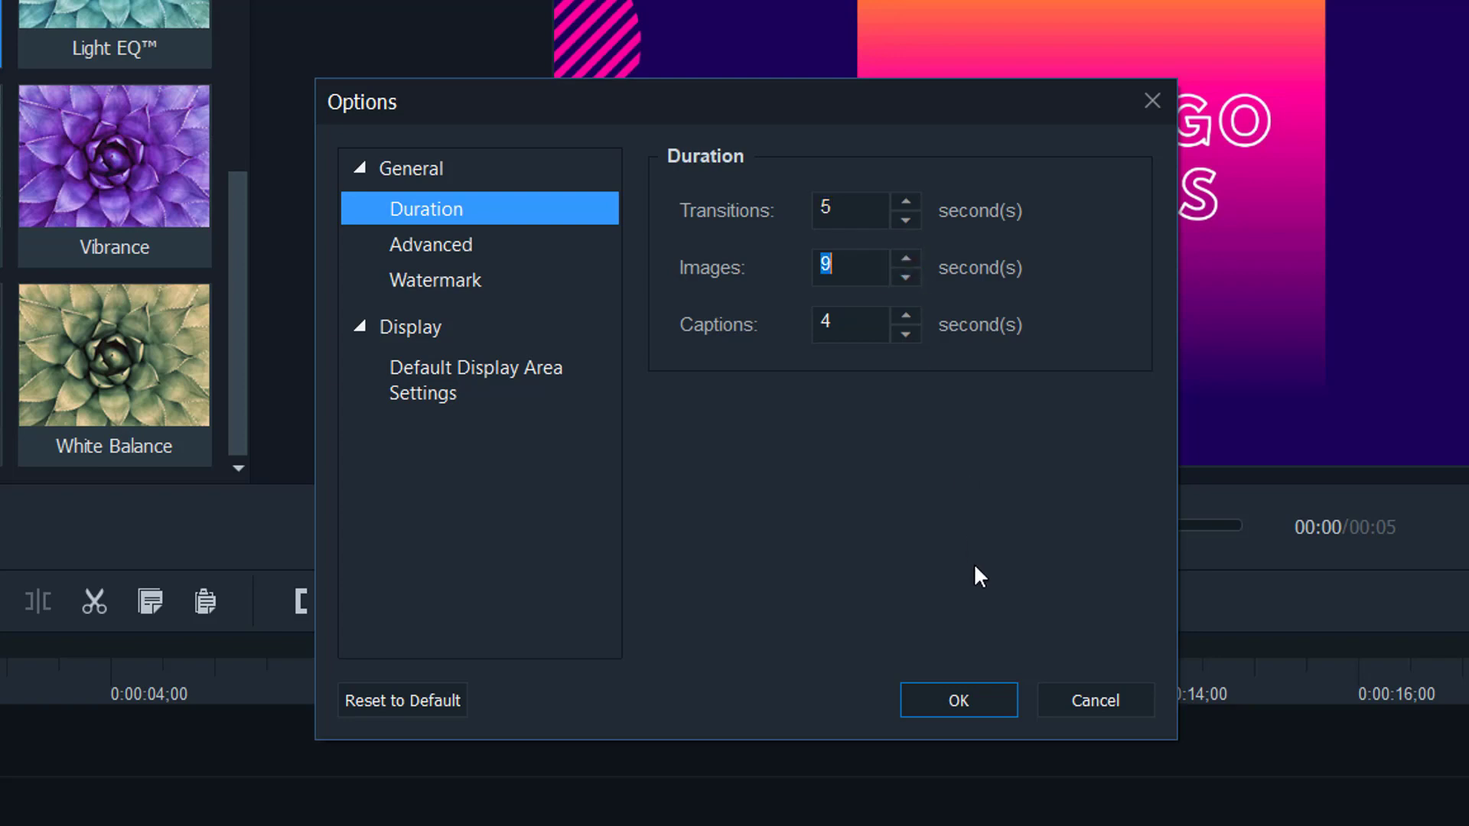
{"action": "left_click", "coordinate": [905, 316]}
{"action": "left_click", "coordinate": [905, 315]}
{"action": "left_click", "coordinate": [905, 315]}
{"action": "left_click", "coordinate": [905, 315]}
{"action": "left_click", "coordinate": [444, 249]}
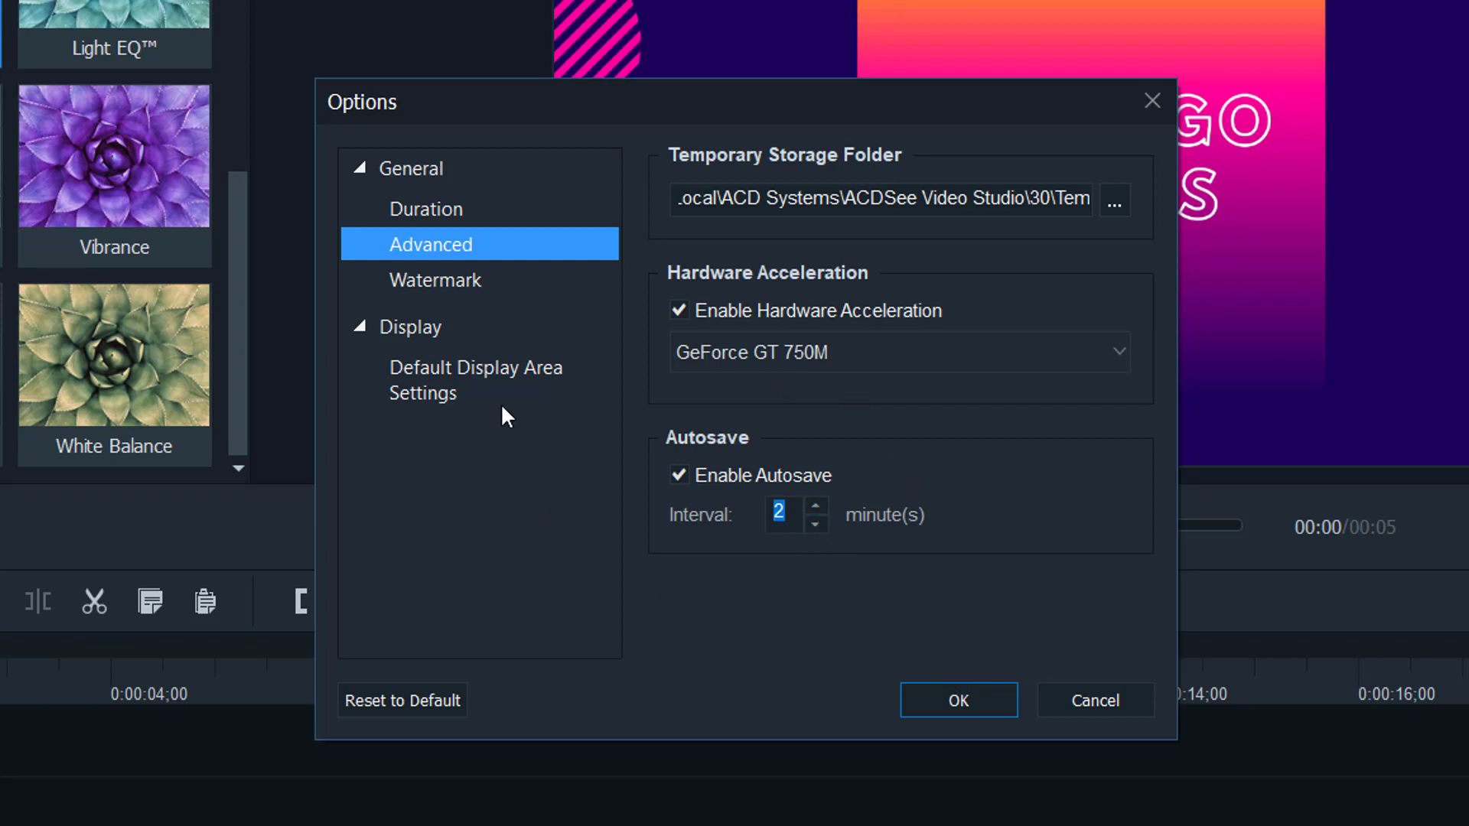
{"action": "left_click", "coordinate": [535, 282]}
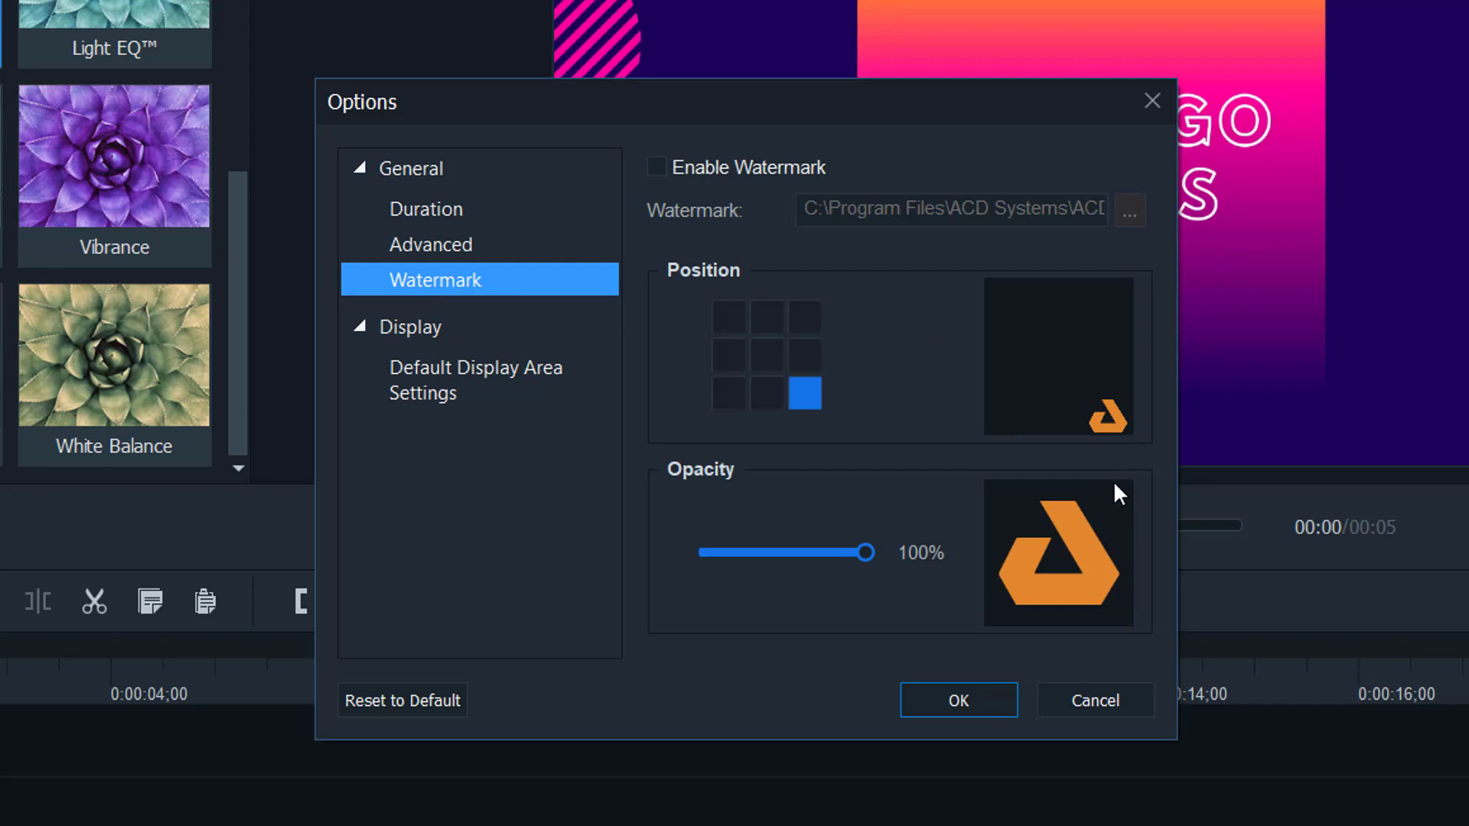
- Enable the watermark, browse for another image, then cancel to keep the default logo
{"action": "left_click", "coordinate": [664, 173]}
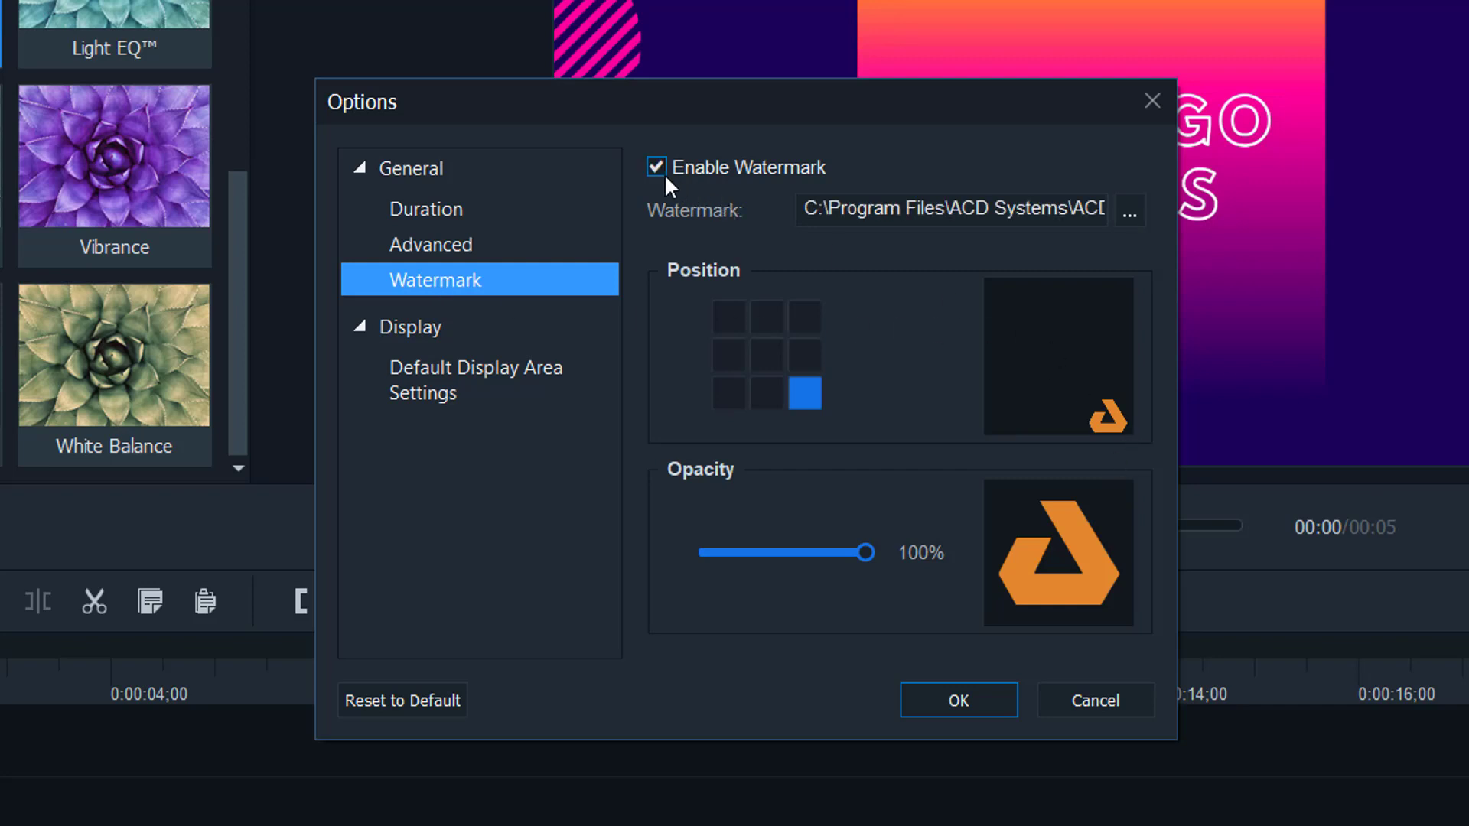
{"action": "left_click", "coordinate": [1131, 214]}
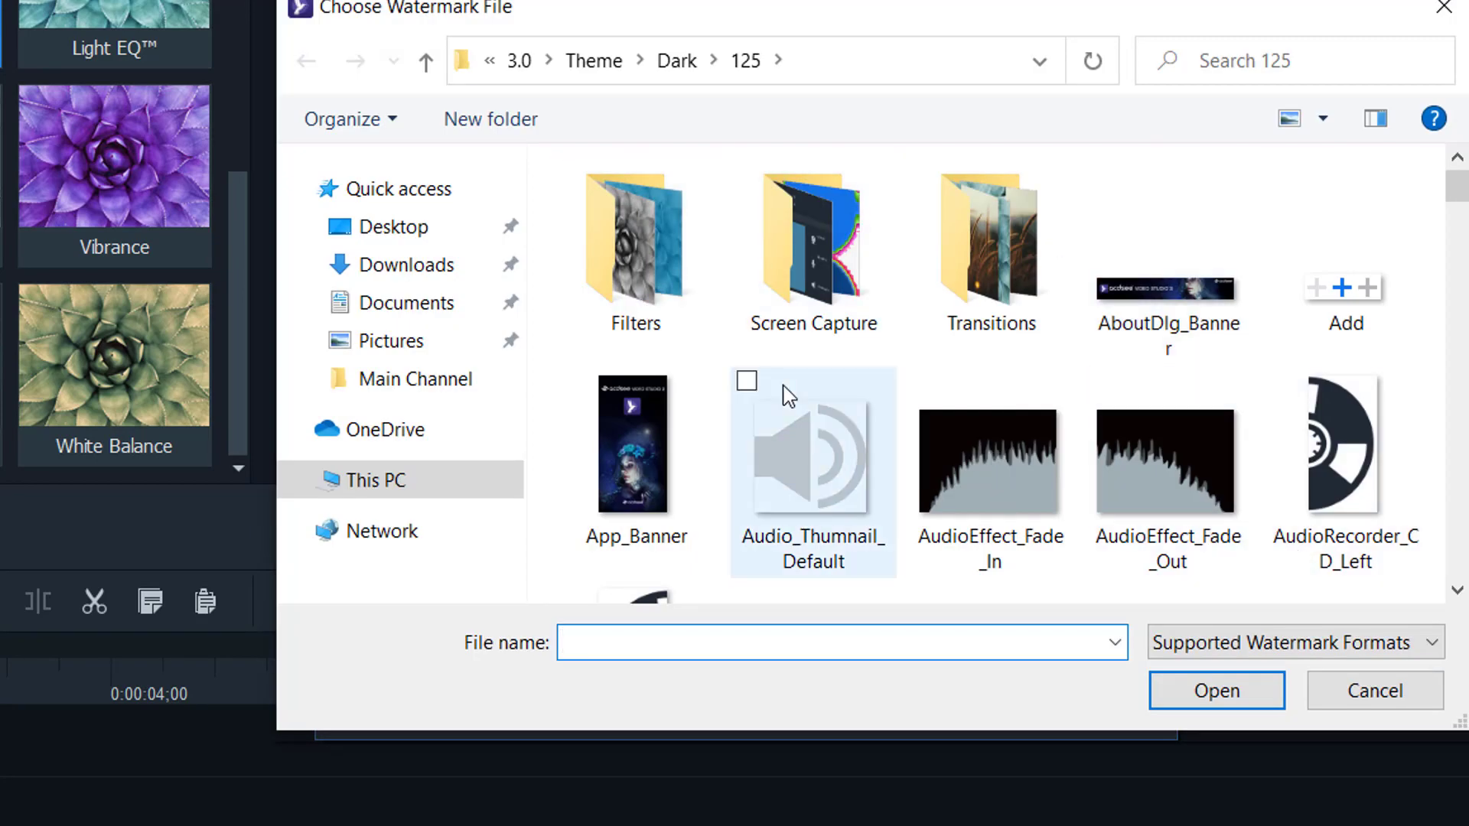
{"action": "scroll", "coordinate": [792, 444], "scroll_direction": "down", "scroll_amount": 3}
{"action": "scroll", "coordinate": [1178, 438], "scroll_direction": "down", "scroll_amount": 4}
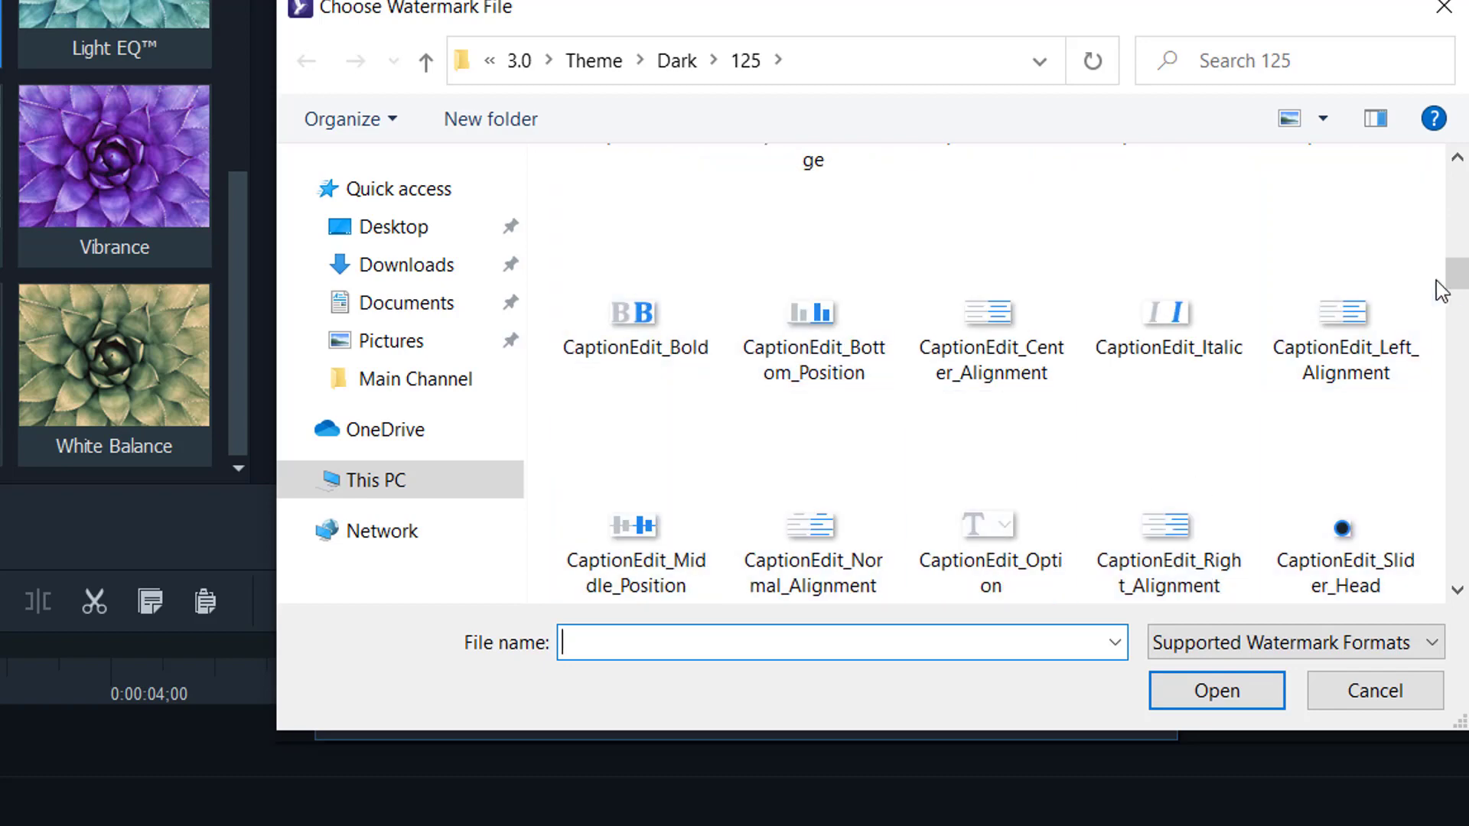
{"action": "scroll", "coordinate": [1457, 316], "scroll_direction": "down", "scroll_amount": 1}
{"action": "left_click_drag", "start_coordinate": [1462, 326], "coordinate": [1424, 583]}
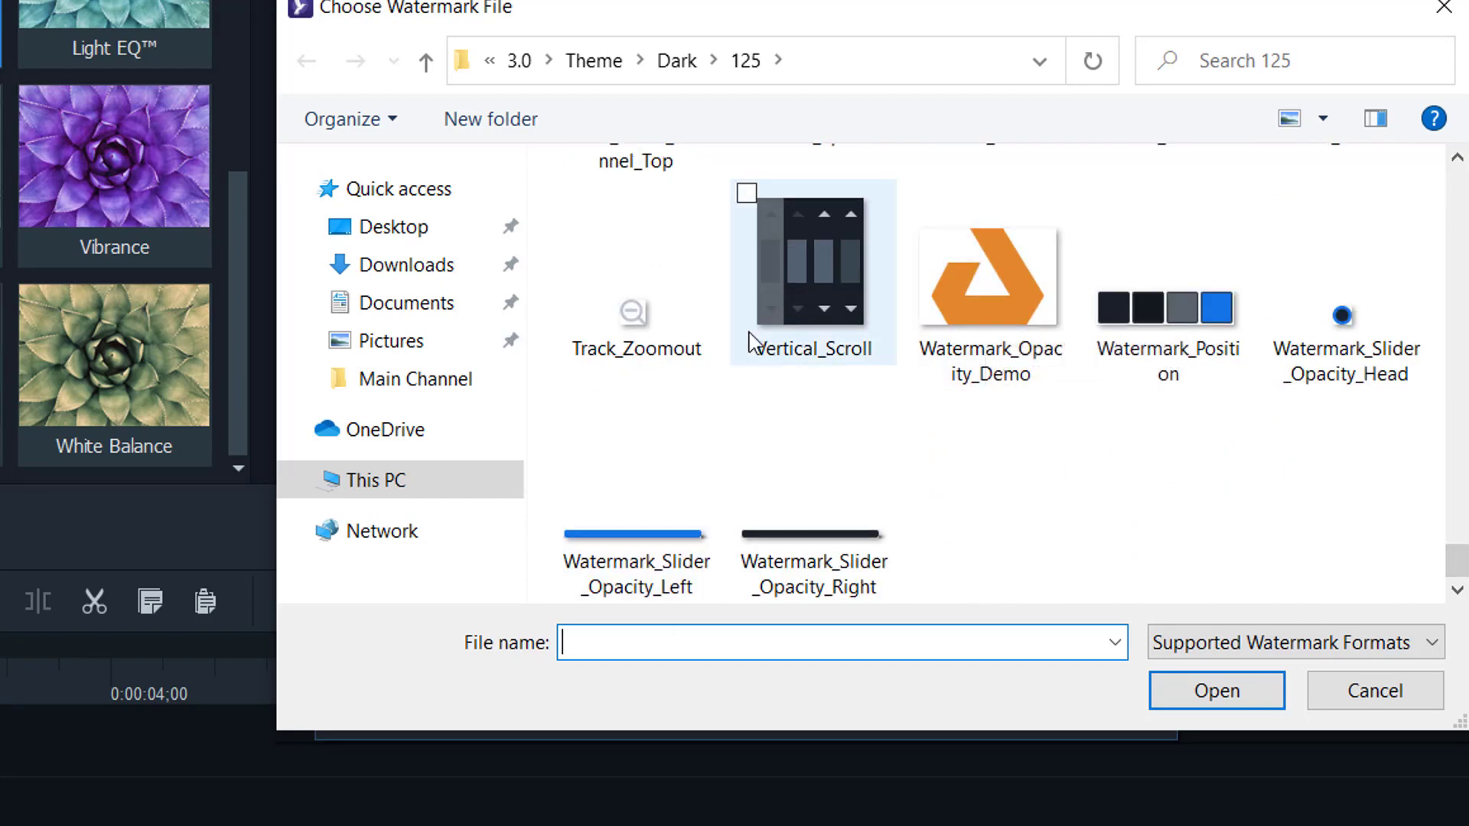
{"action": "left_click", "coordinate": [1375, 695]}
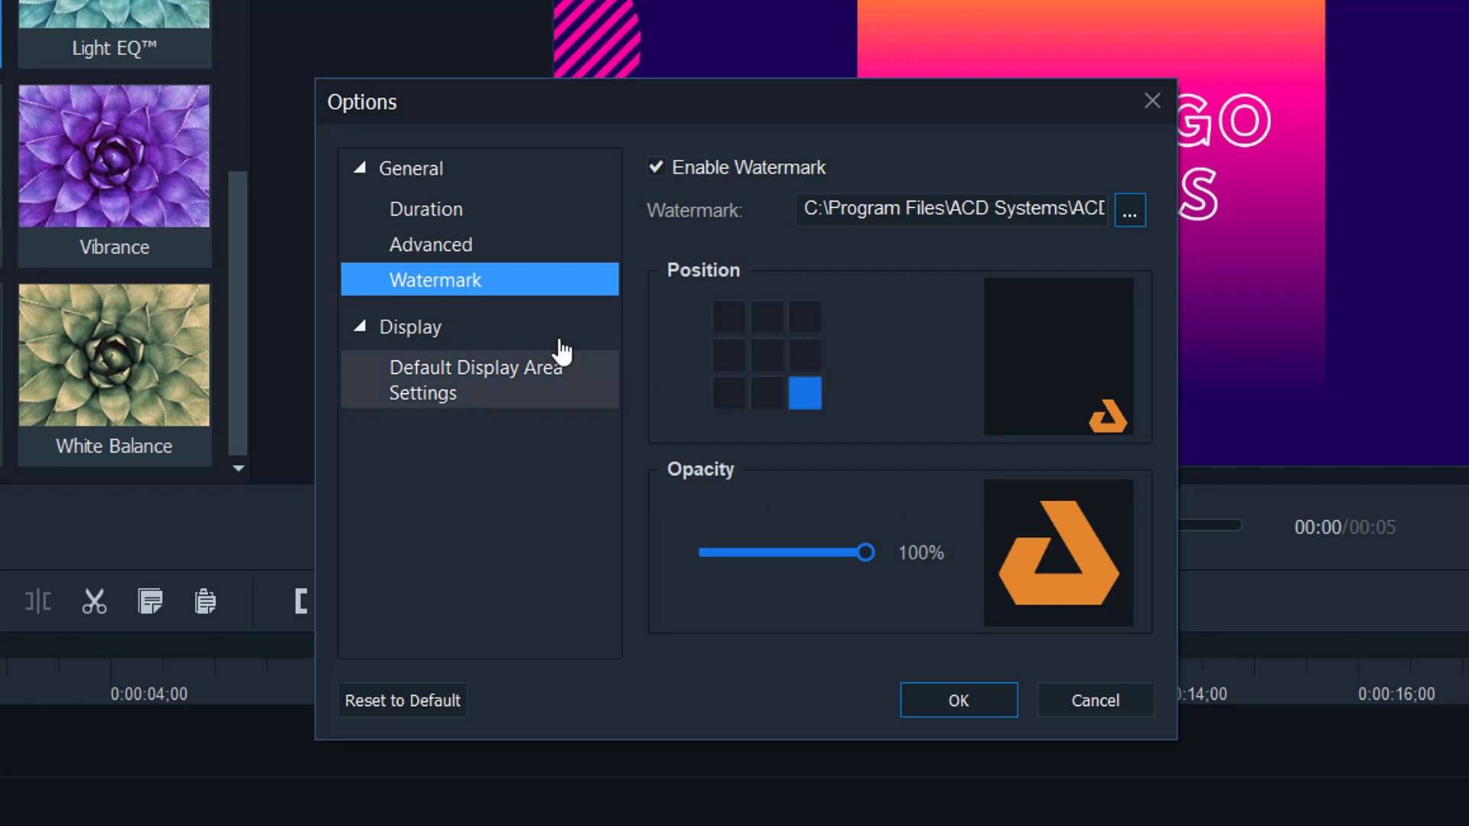
- Try 720p HD and Custom display areas, keep 1080p HD (1920x1080), and save the options
{"action": "left_click", "coordinate": [366, 333]}
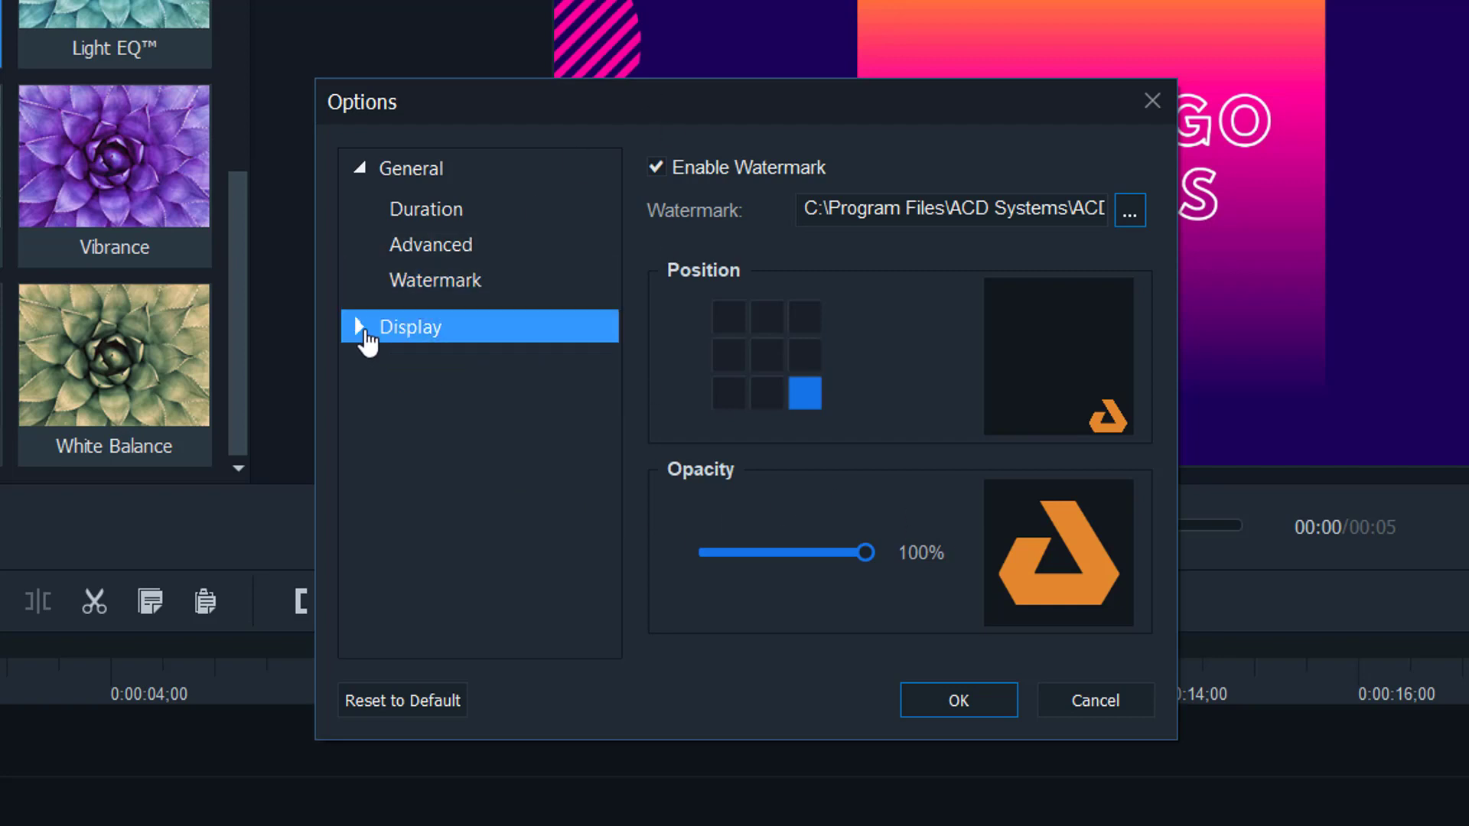
{"action": "left_click", "coordinate": [366, 333]}
{"action": "left_click", "coordinate": [437, 375]}
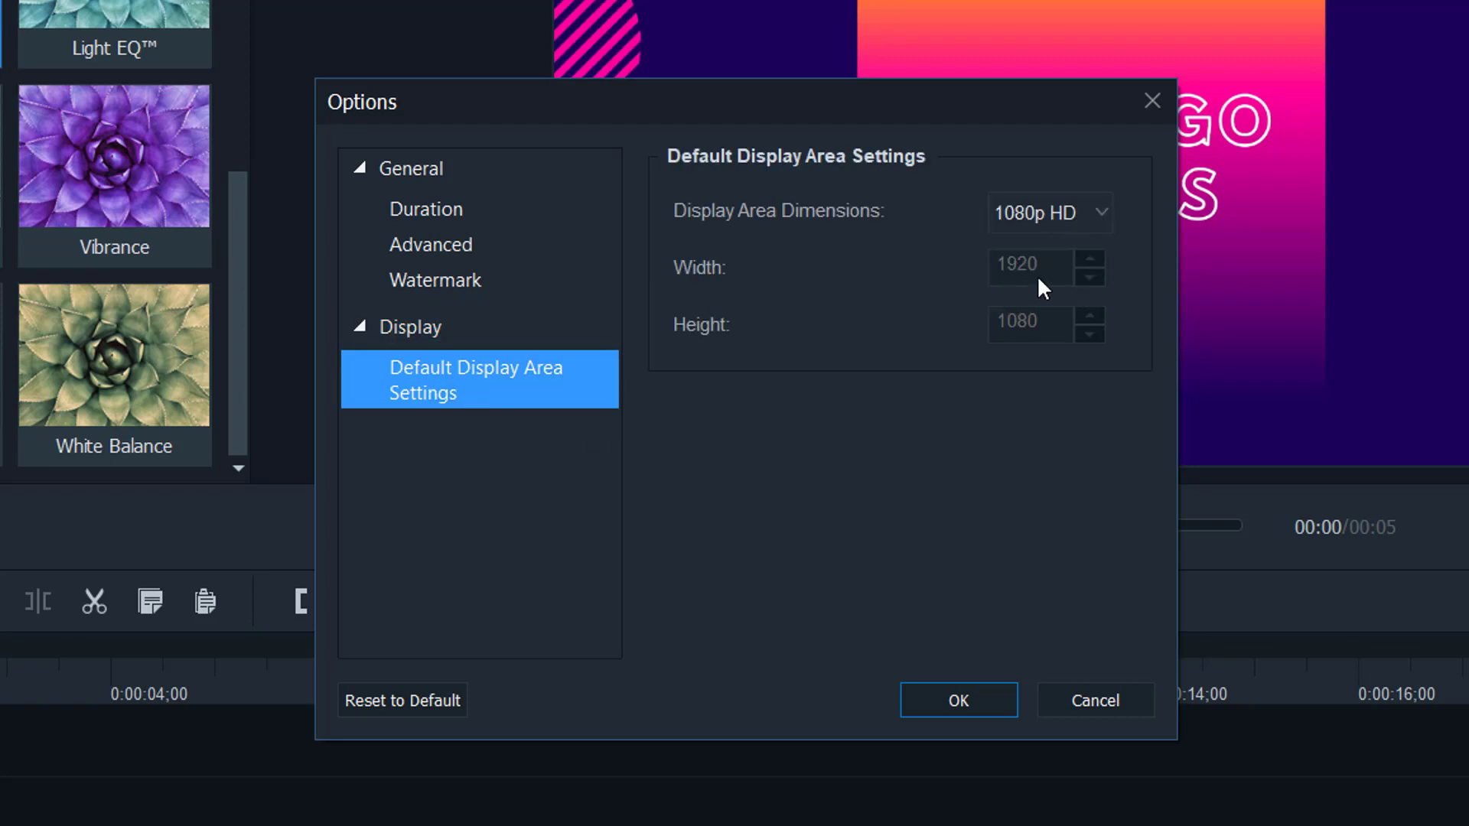
{"action": "left_click", "coordinate": [1054, 224]}
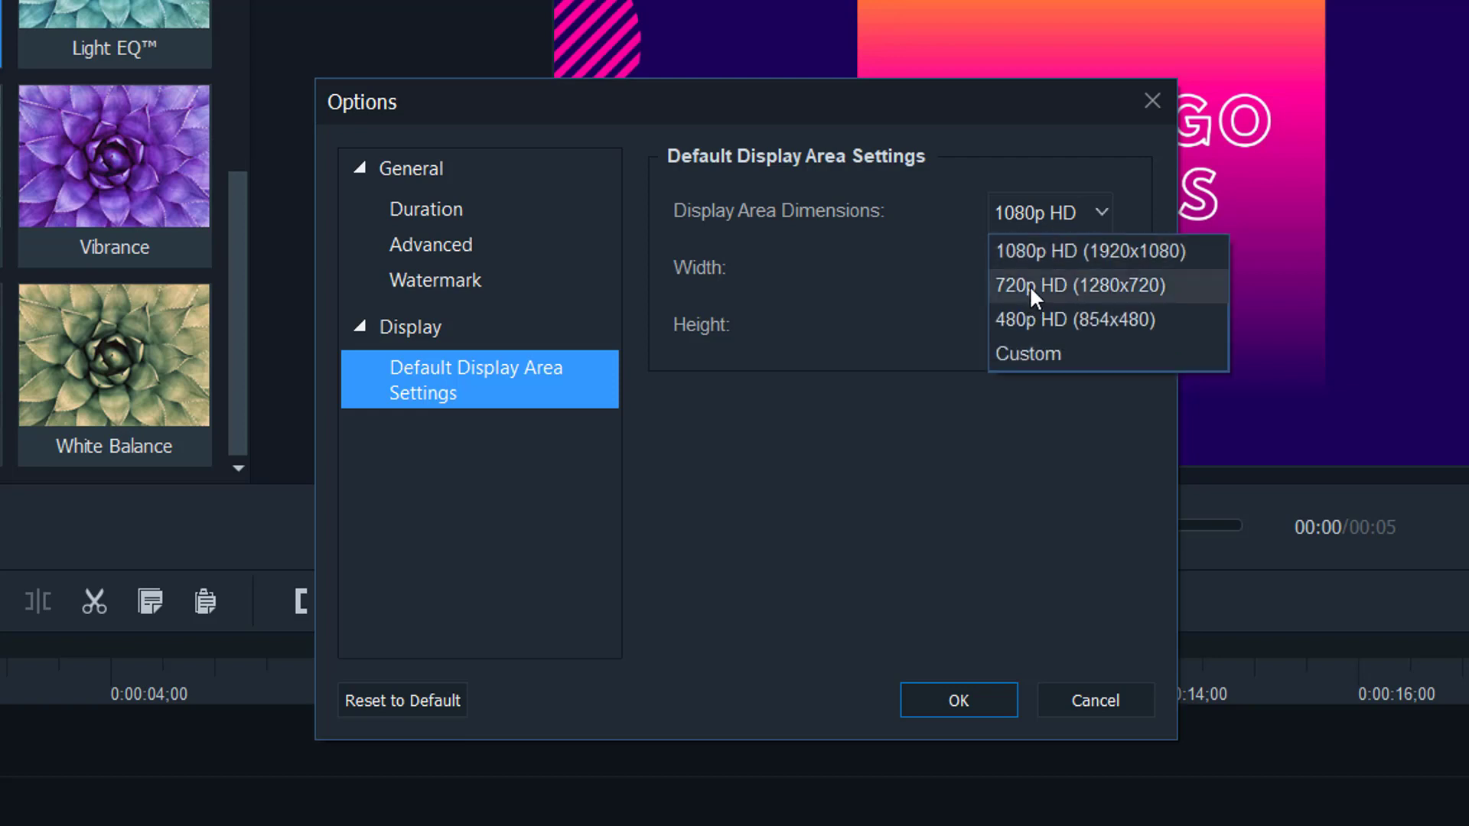
{"action": "left_click", "coordinate": [1030, 286]}
{"action": "left_click", "coordinate": [1068, 210]}
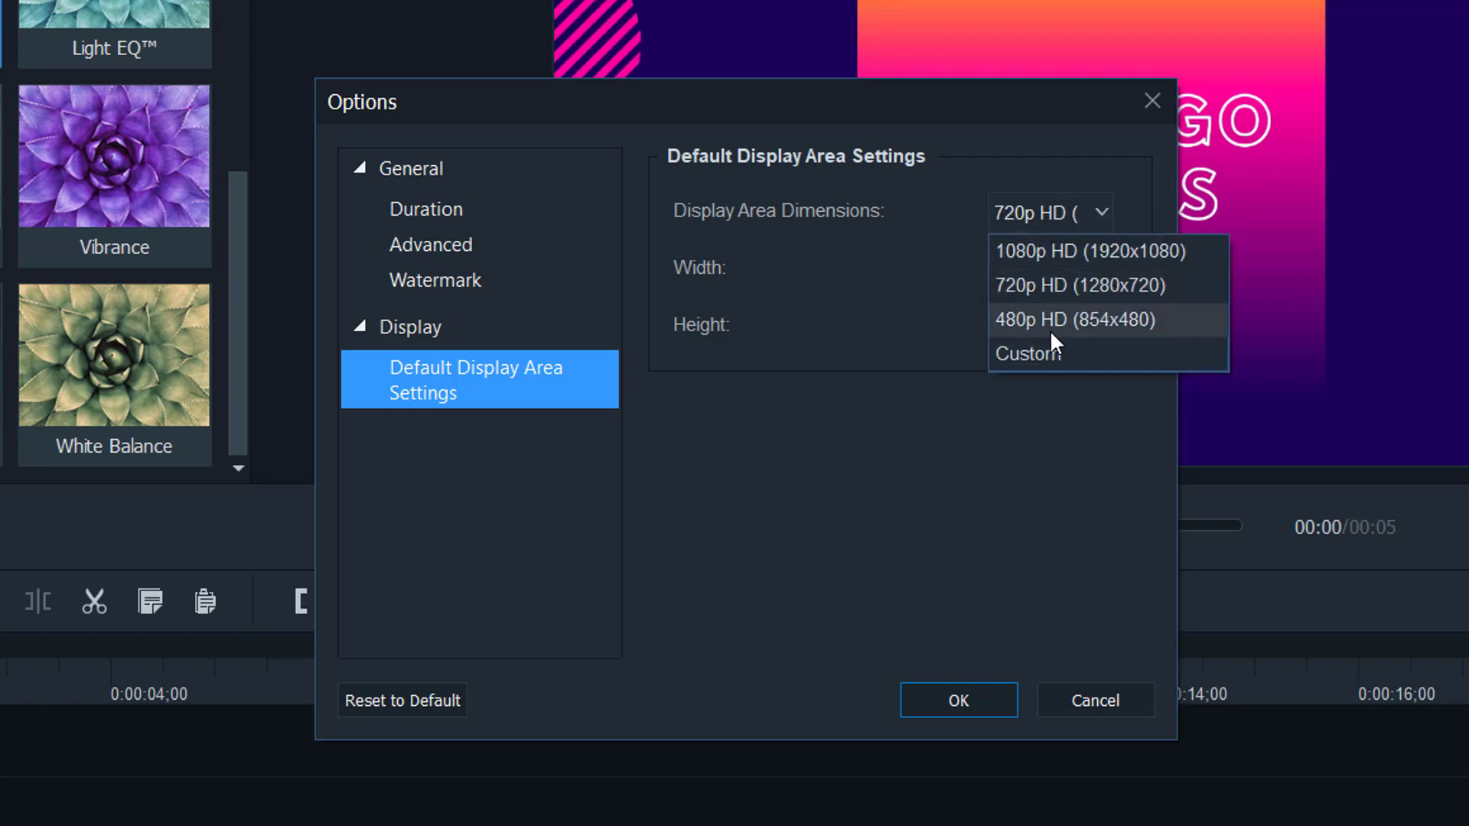
{"action": "left_click", "coordinate": [1040, 357]}
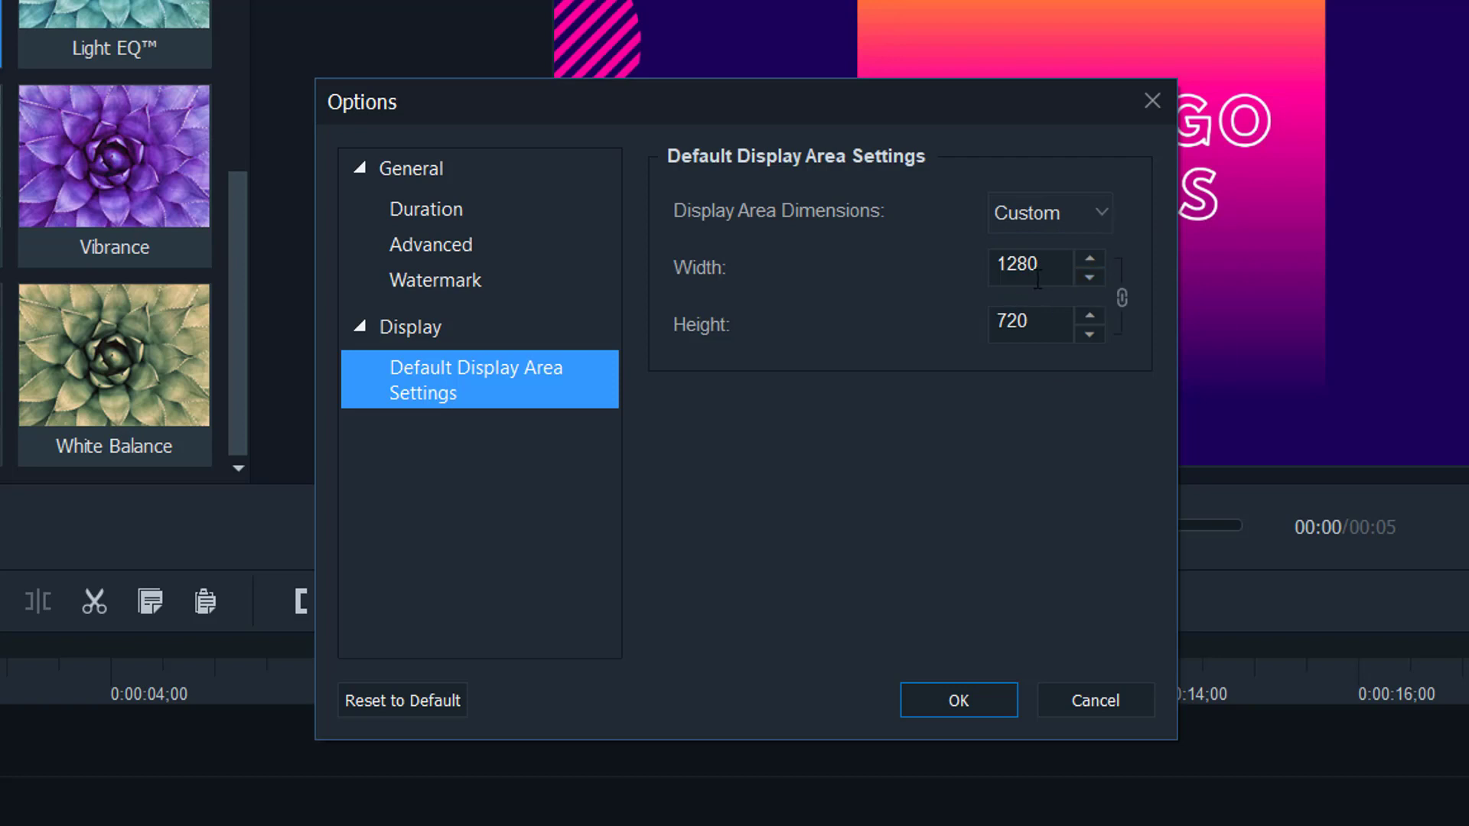
{"action": "left_click", "coordinate": [1076, 214]}
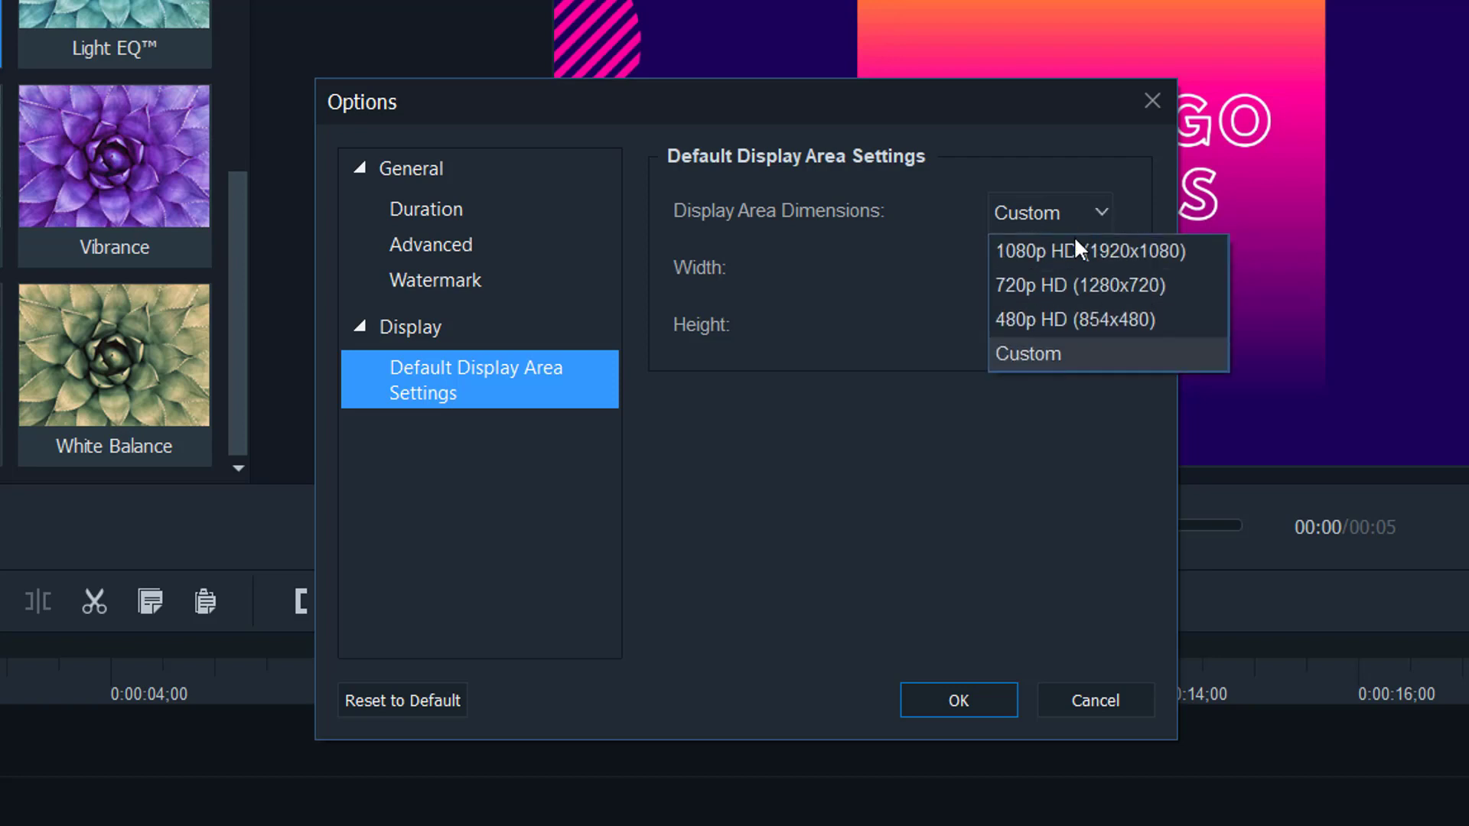
{"action": "left_click", "coordinate": [1073, 246]}
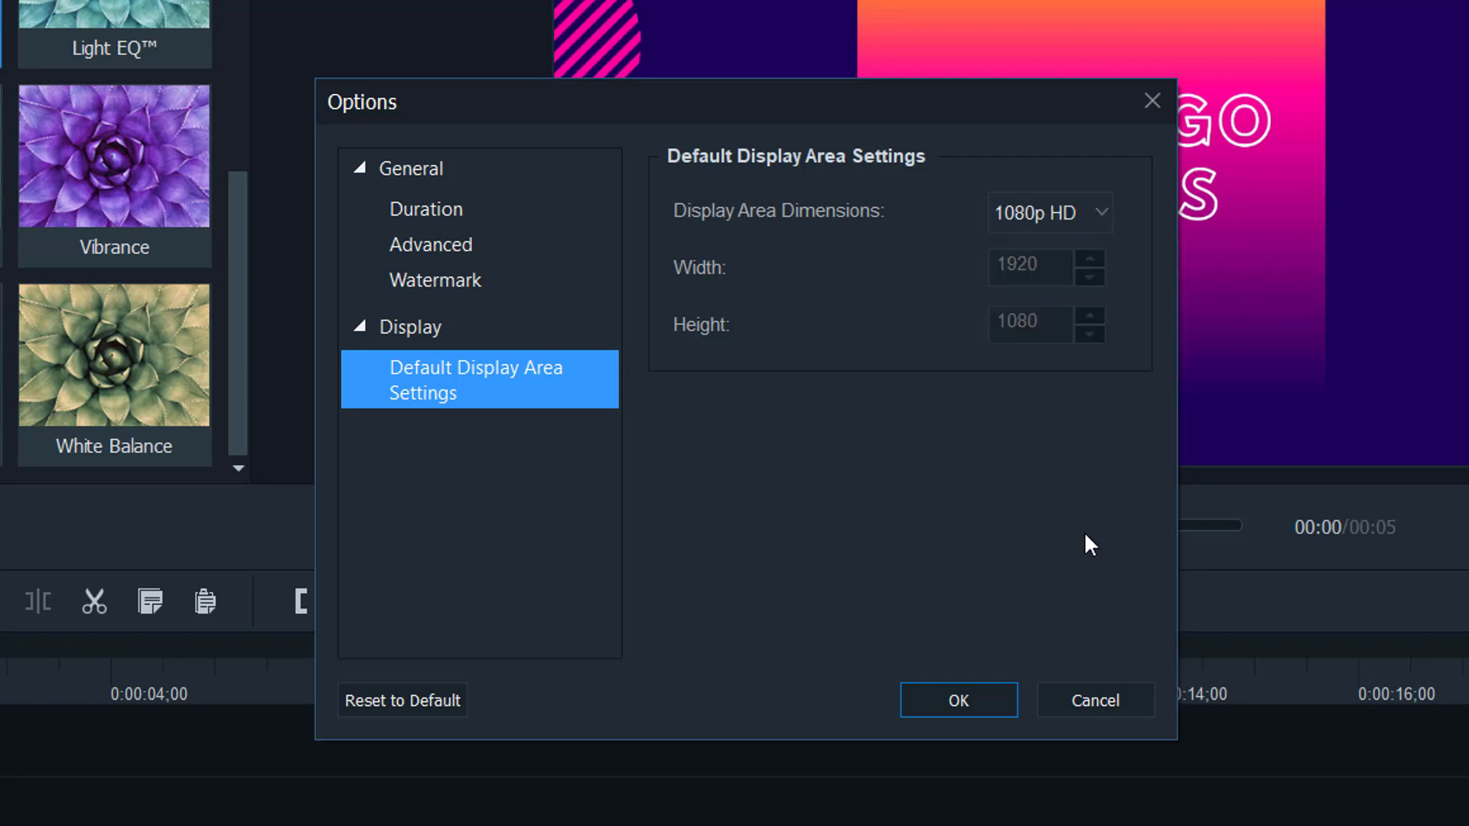
{"action": "left_click", "coordinate": [958, 700]}
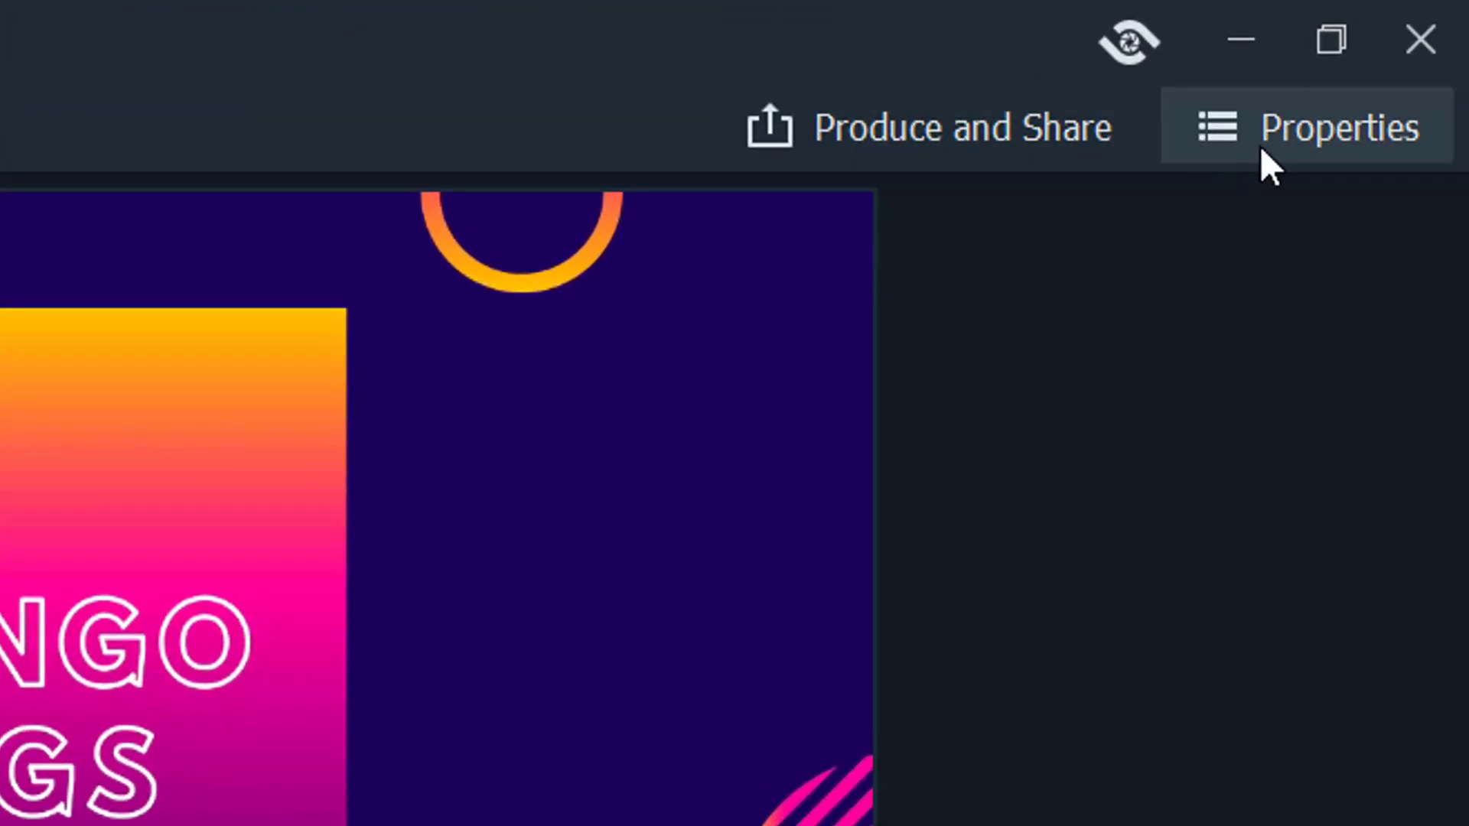
- Toggle the Properties panel, check program messages, and launch Produce and Share
{"action": "left_click", "coordinate": [1305, 153]}
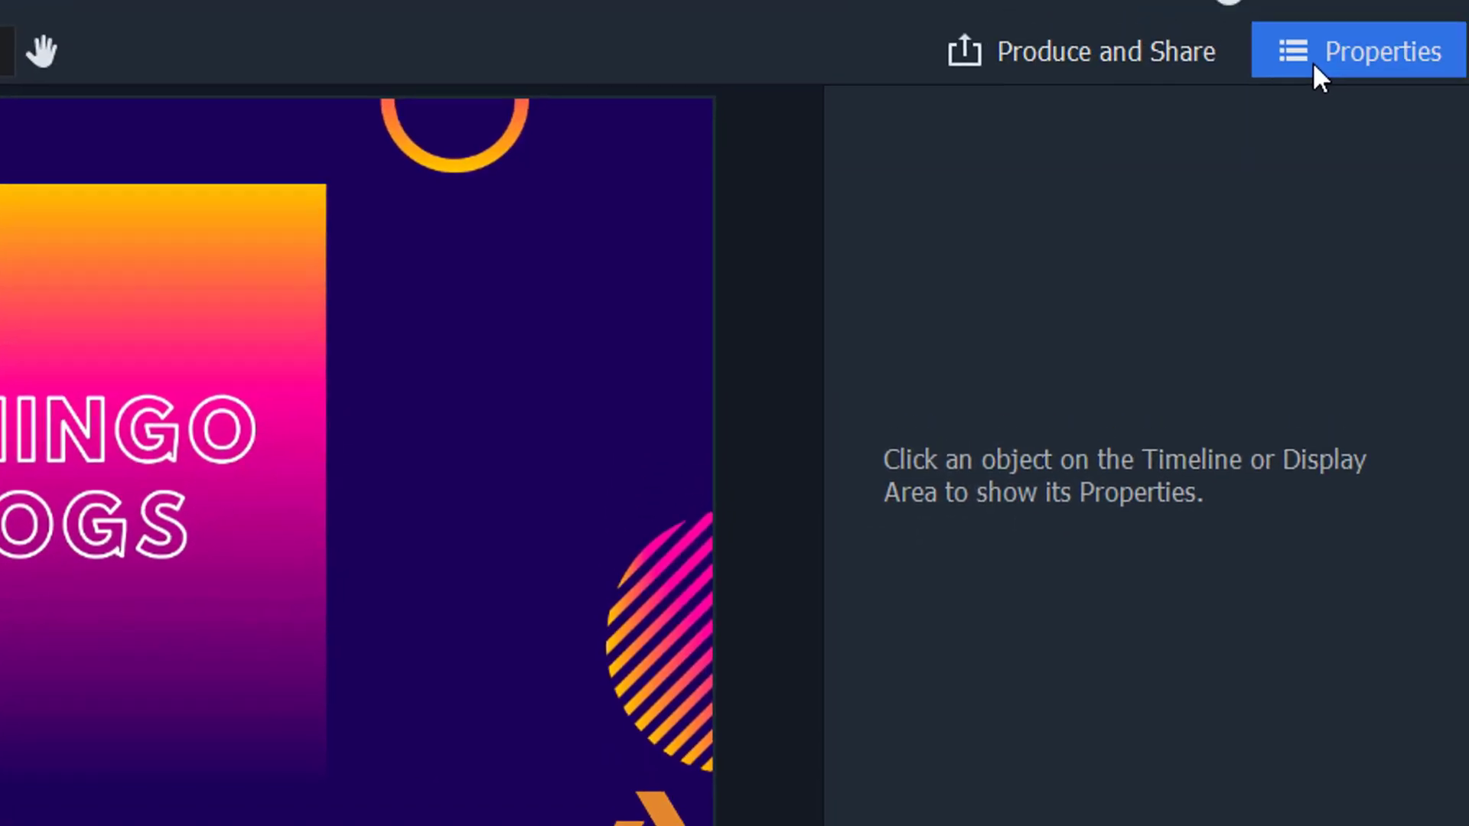
{"action": "left_click", "coordinate": [1313, 65]}
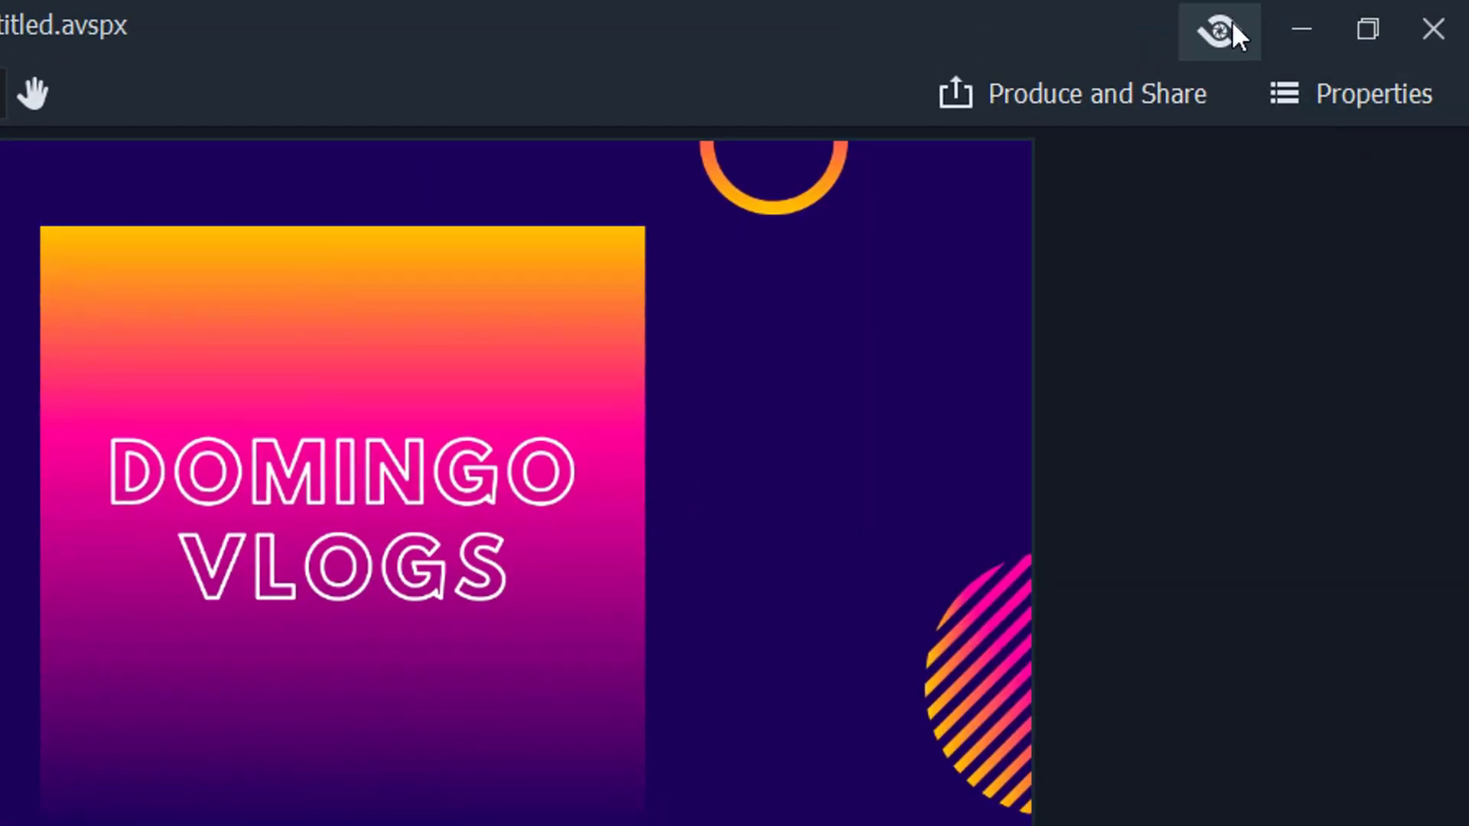
{"action": "left_click", "coordinate": [1224, 29]}
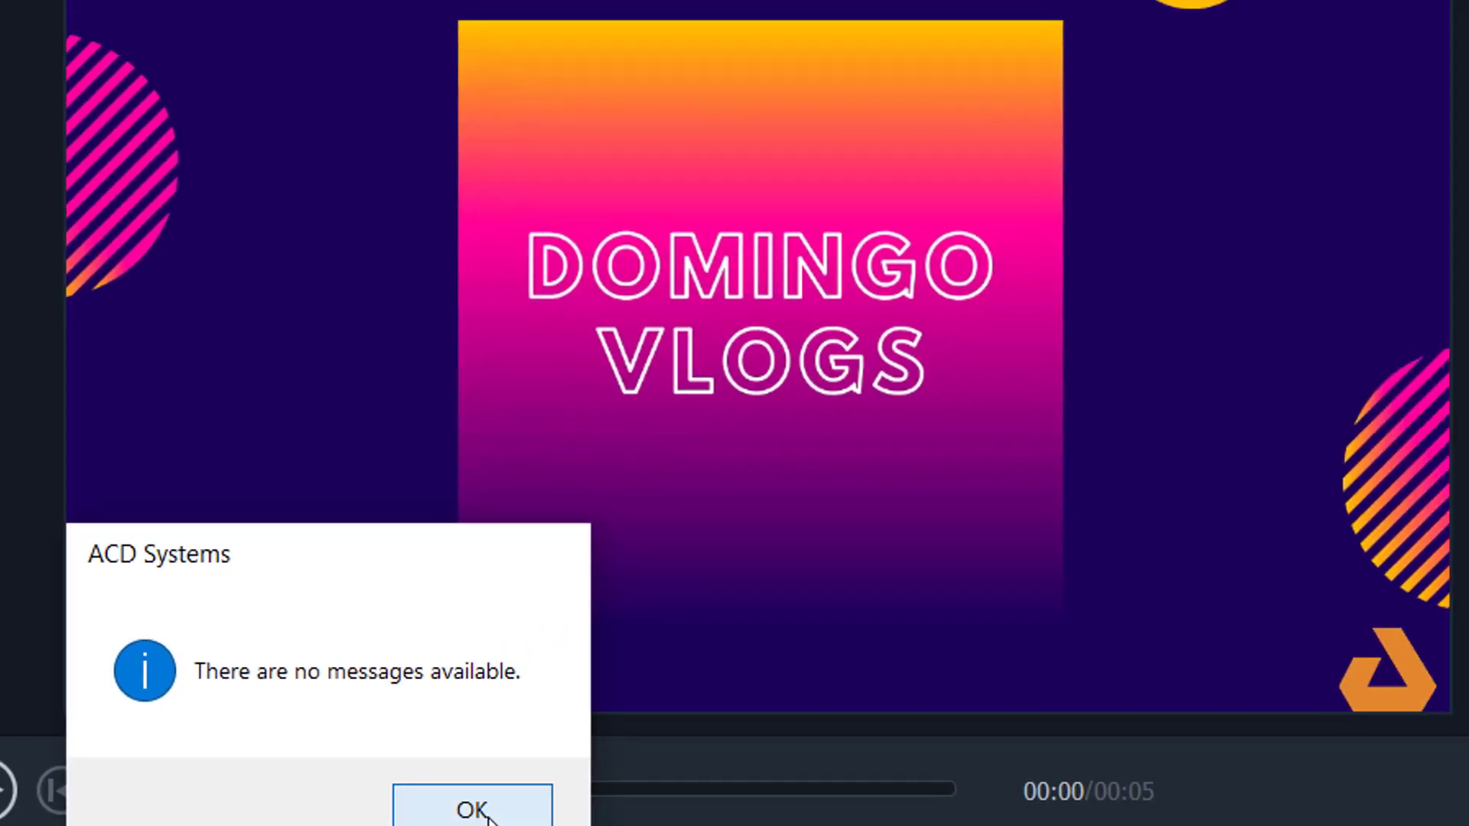
{"action": "left_click", "coordinate": [740, 703]}
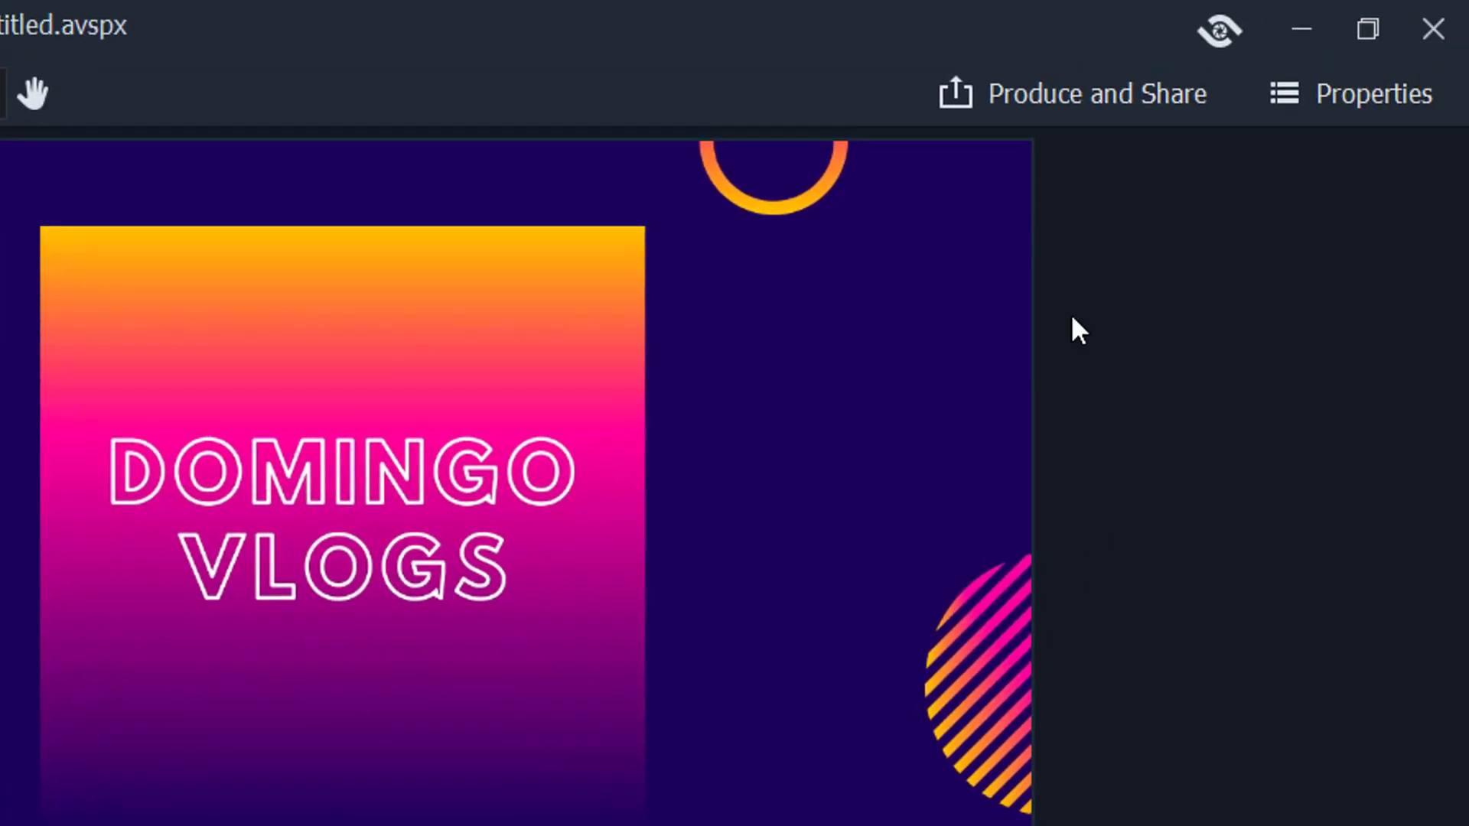
{"action": "left_click", "coordinate": [1094, 97]}
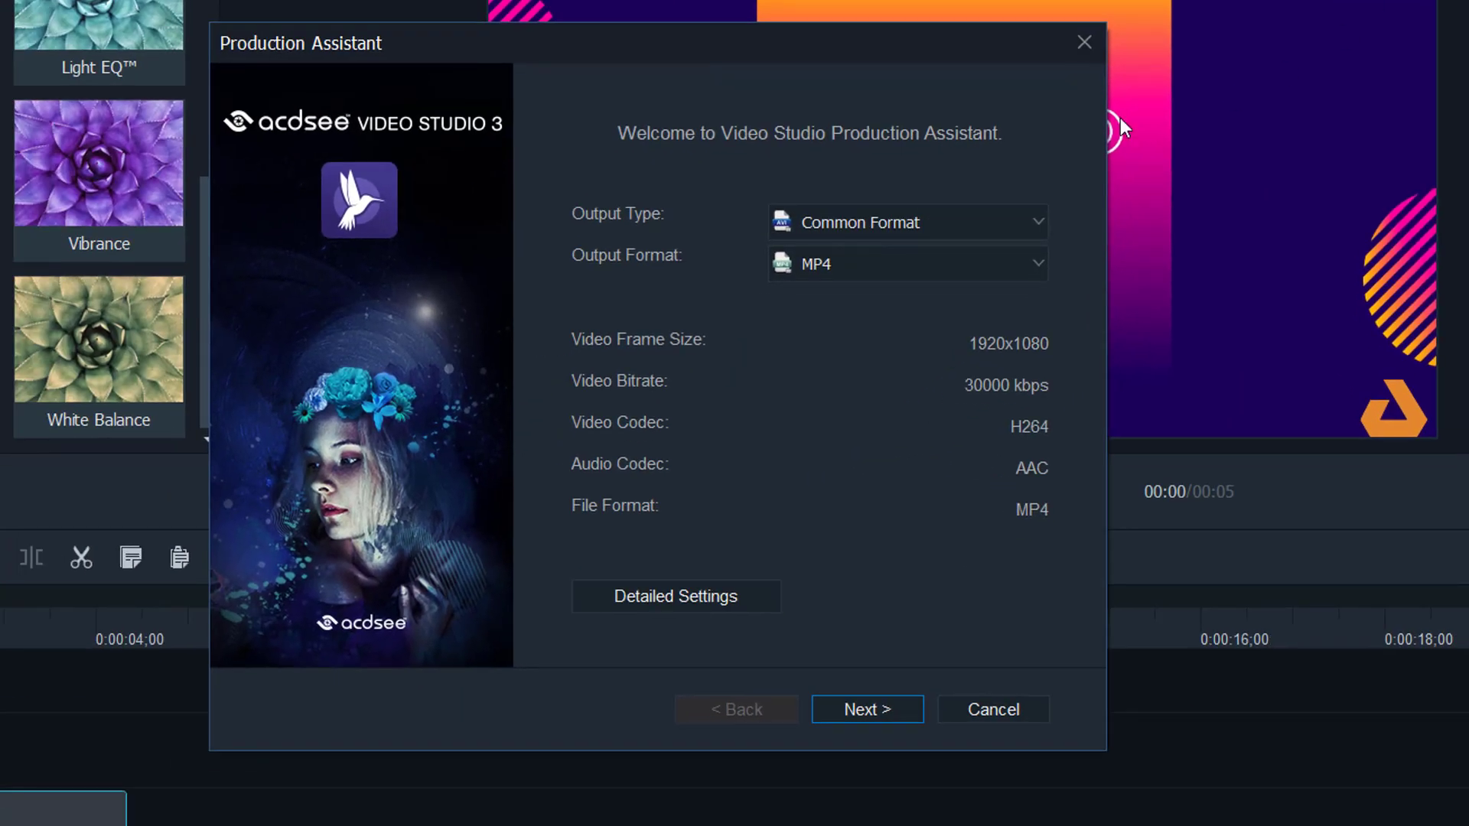
- Set output to Share to YouTube, keeping MP4 format and H264 codec in Detailed Settings
{"action": "left_click", "coordinate": [919, 215]}
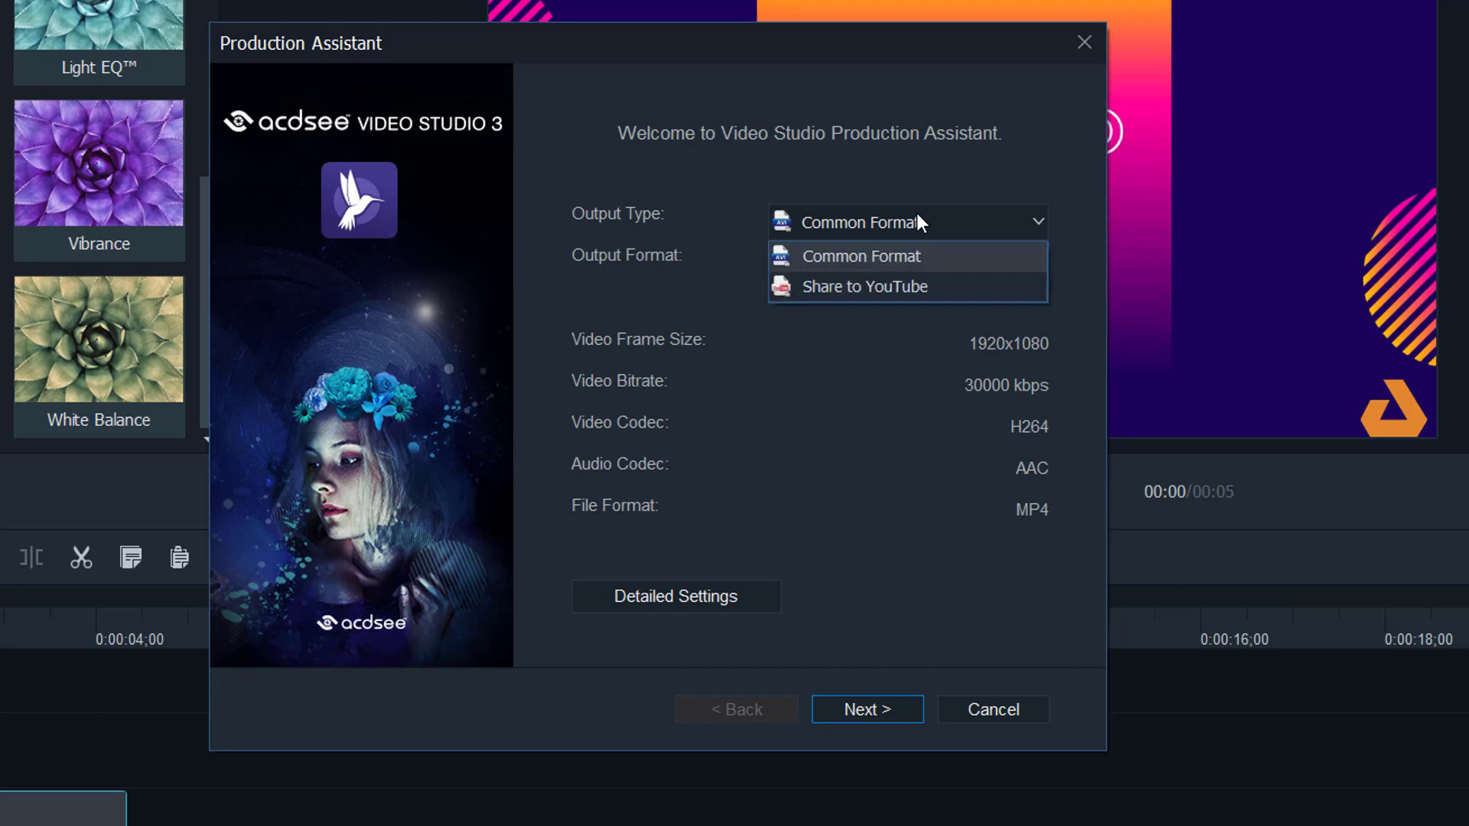
{"action": "left_click", "coordinate": [885, 291]}
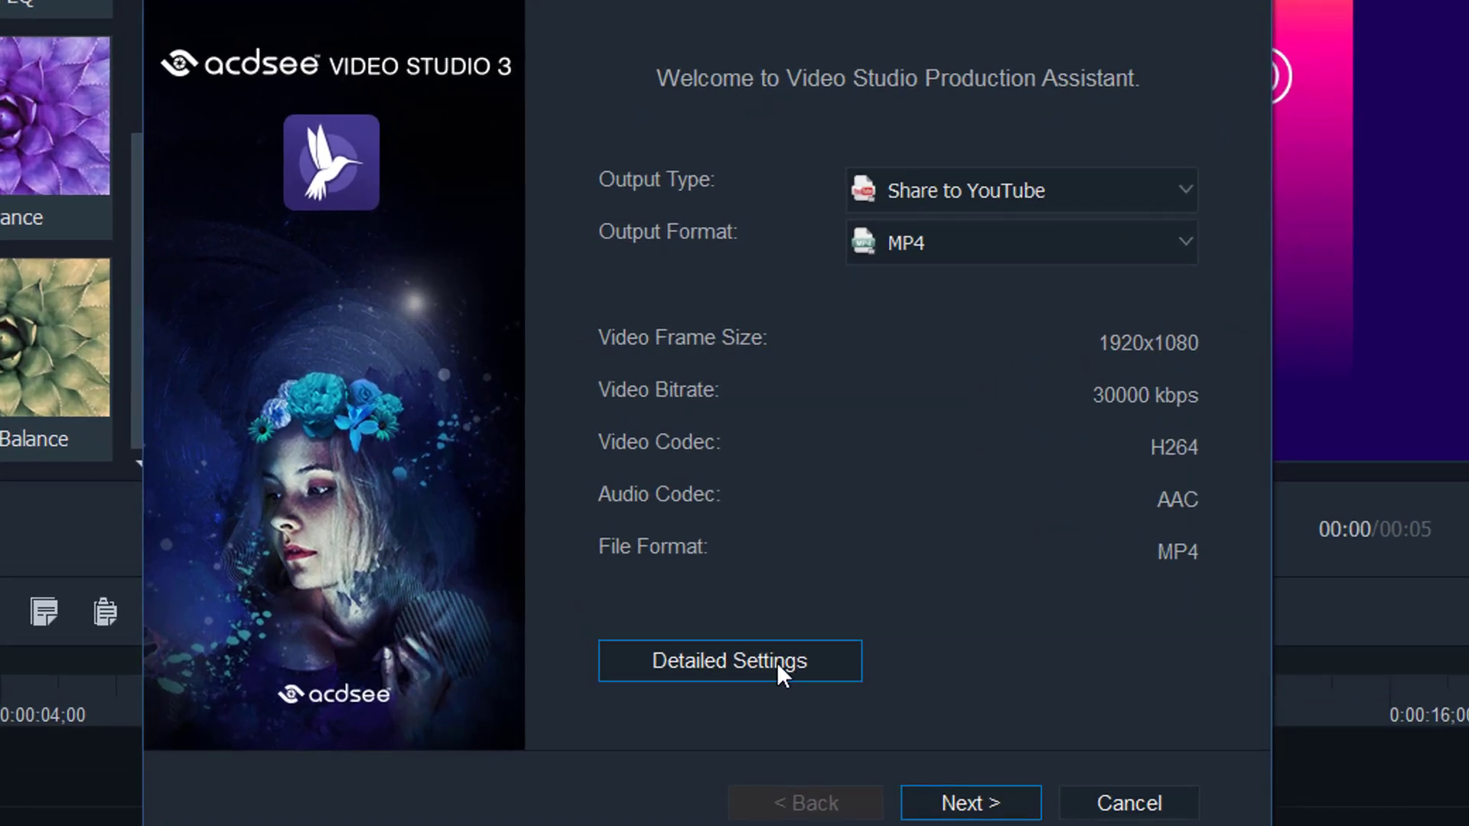
{"action": "left_click", "coordinate": [777, 662]}
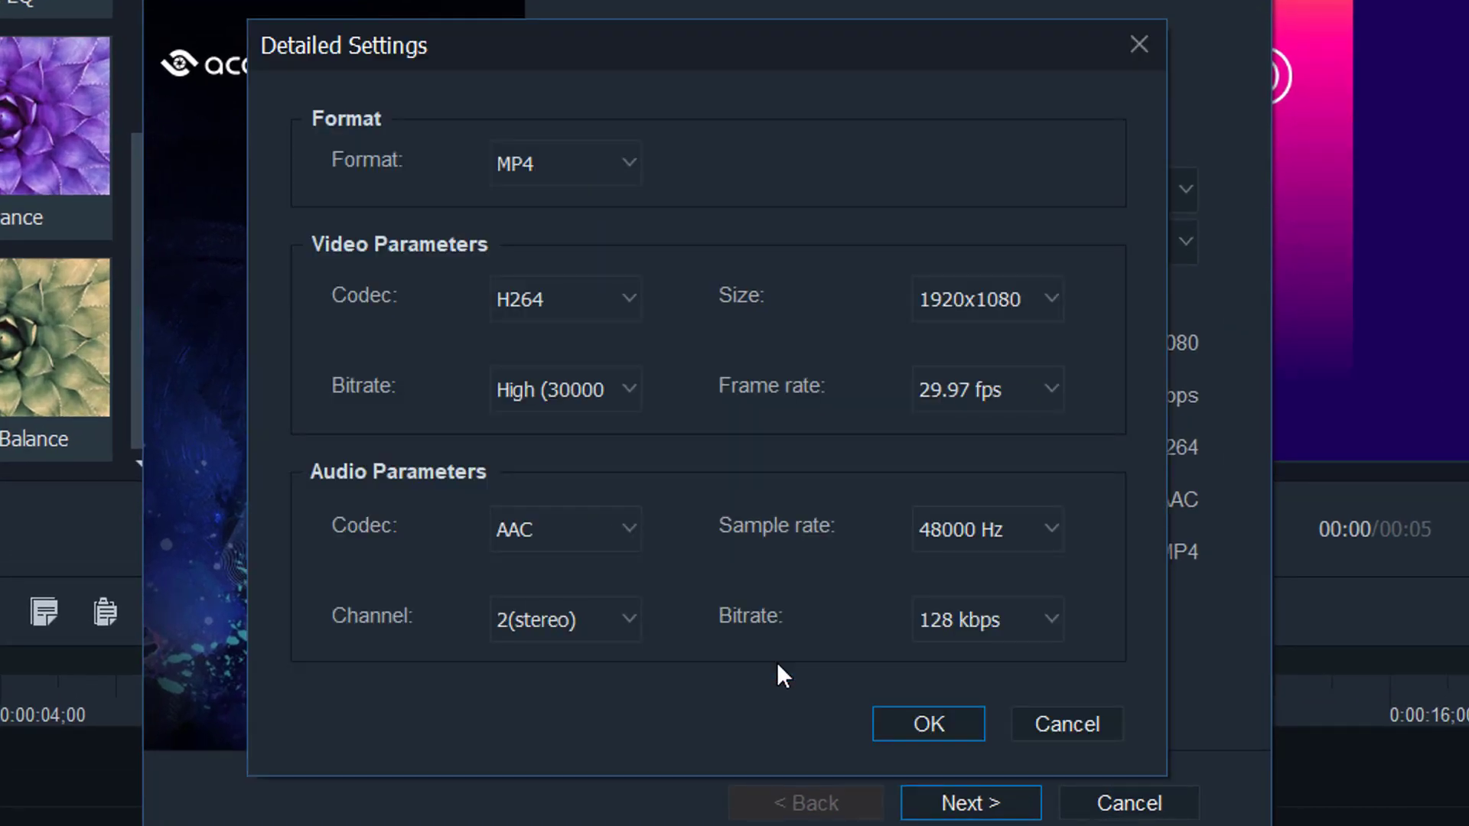
{"action": "left_click", "coordinate": [563, 164]}
{"action": "left_click", "coordinate": [672, 255]}
{"action": "left_click", "coordinate": [634, 298]}
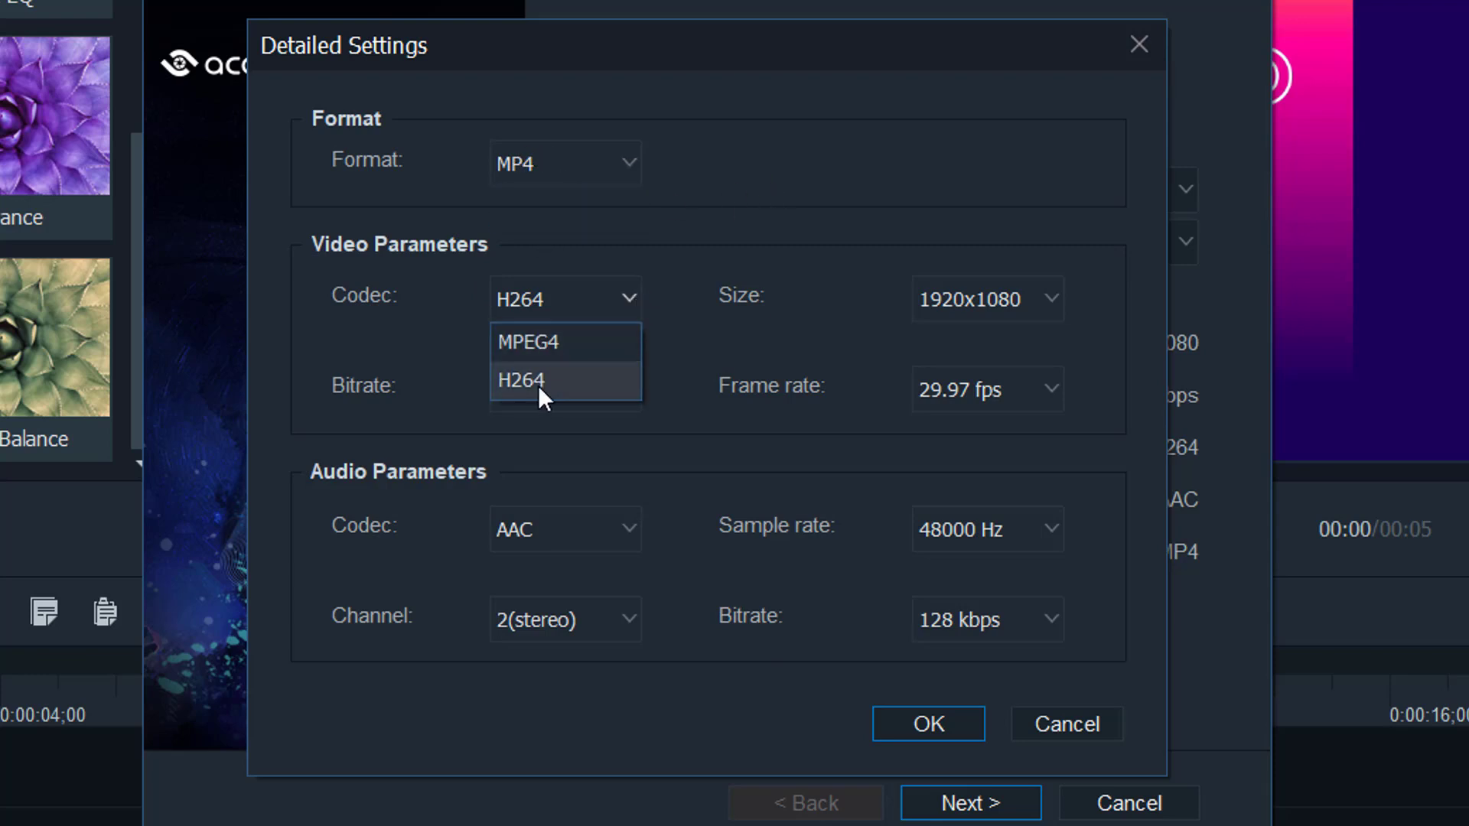
{"action": "left_click", "coordinate": [823, 290]}
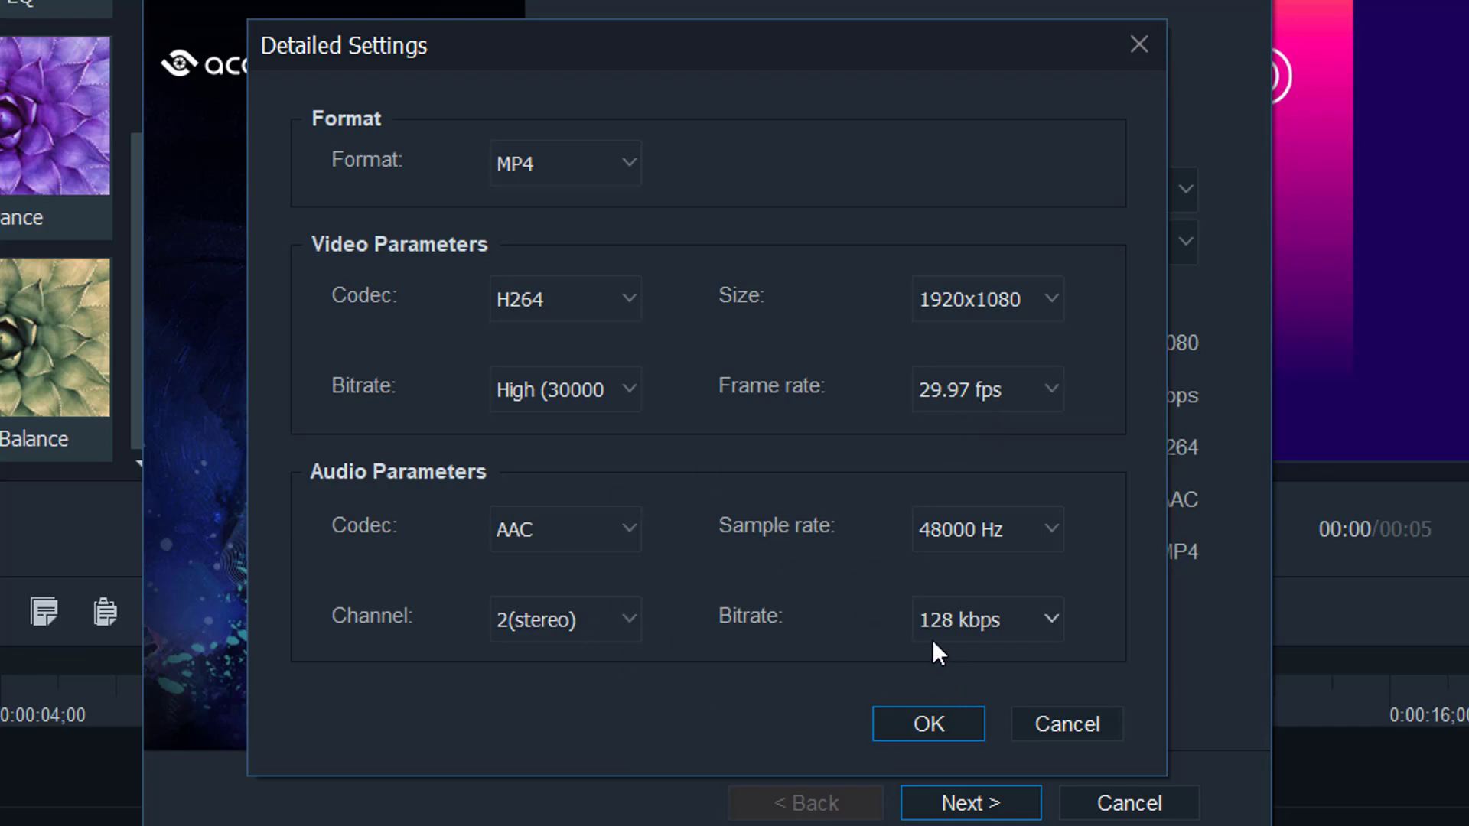
{"action": "left_click", "coordinate": [969, 719]}
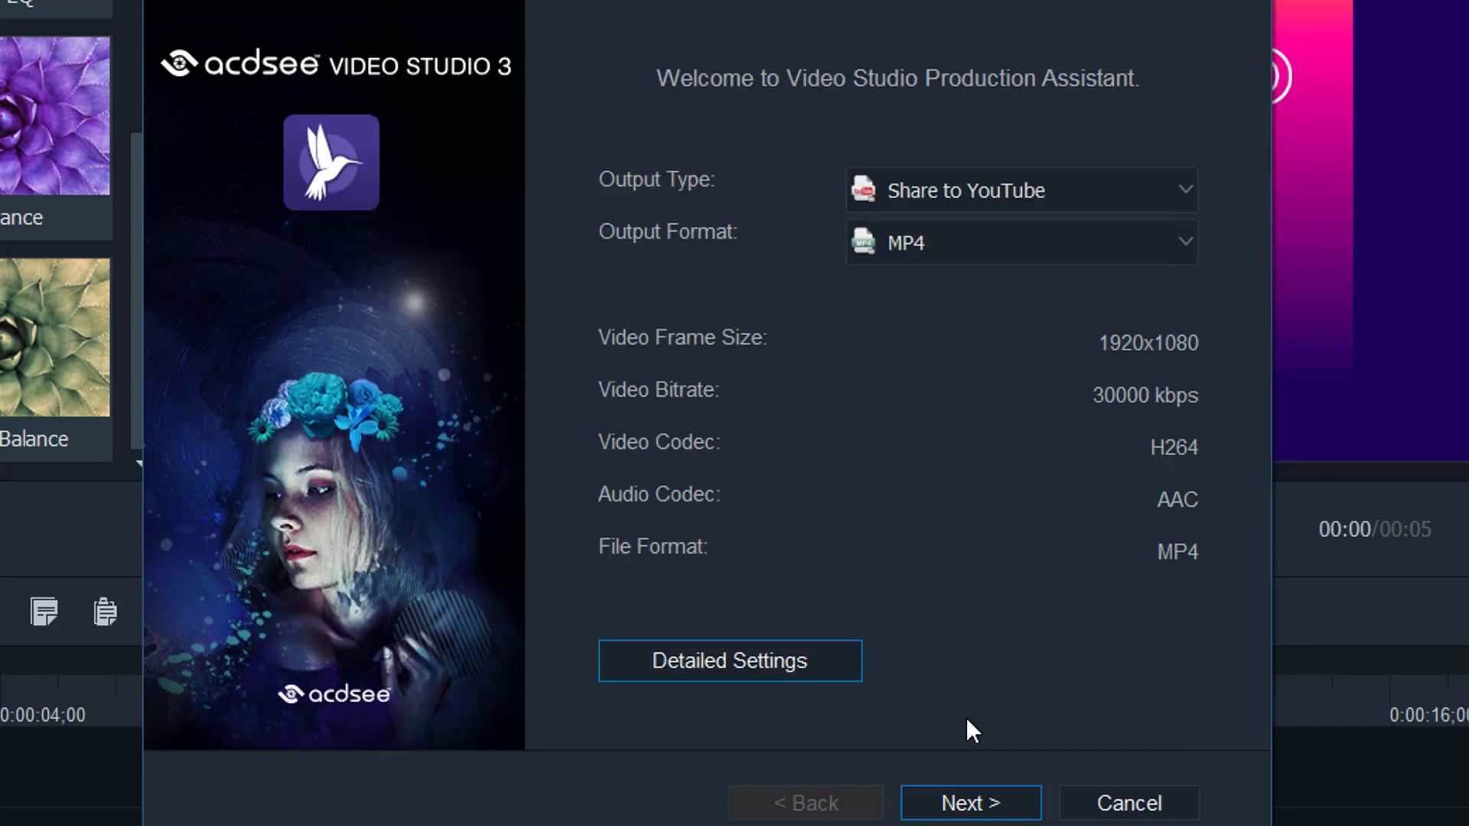
- Replace Untitled.mp4 with the output file name 'Test Render', correcting typos, and continue
{"action": "left_click", "coordinate": [994, 813]}
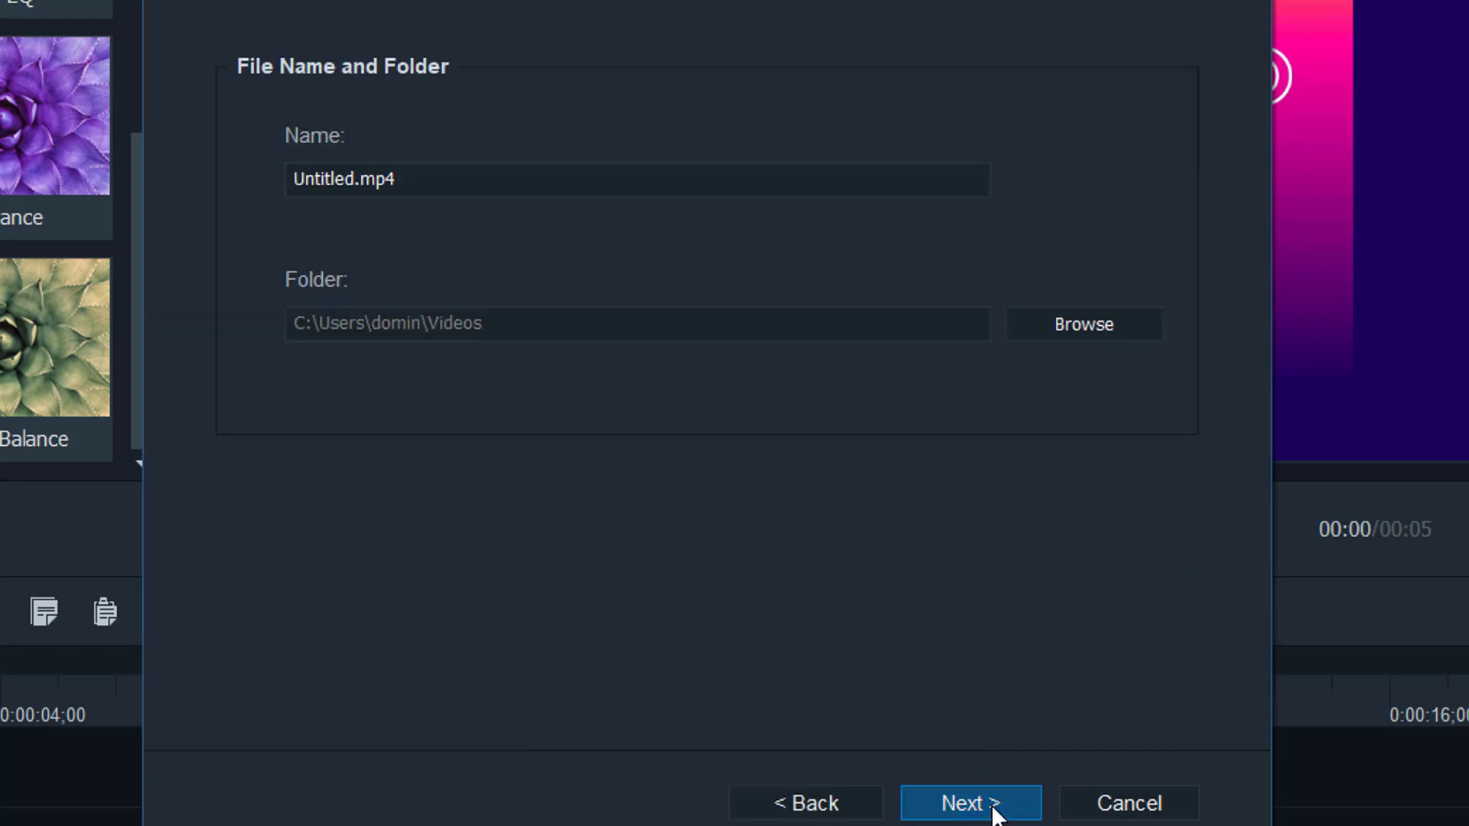
{"action": "double_click", "coordinate": [482, 185]}
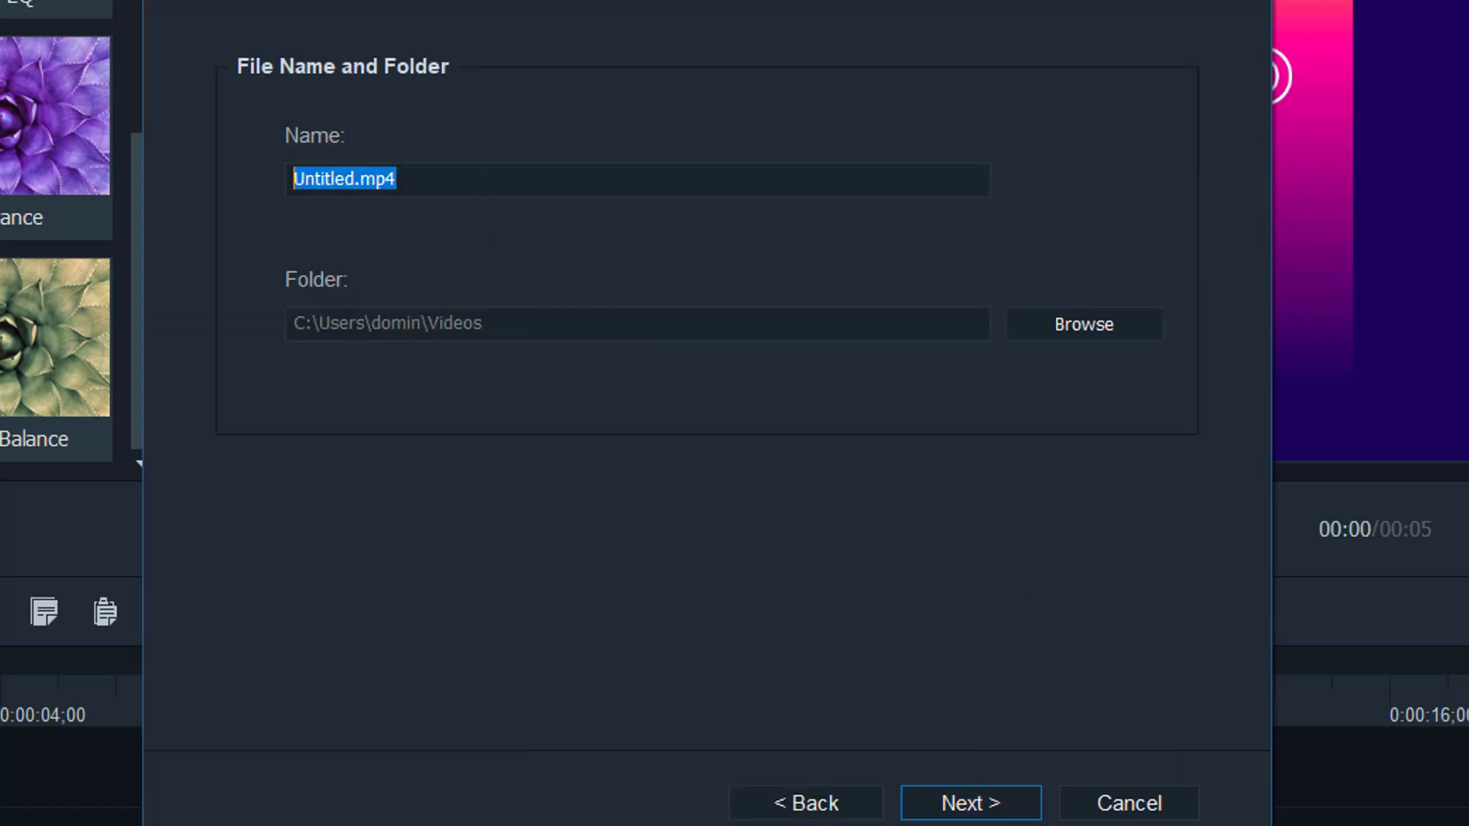
{"action": "type", "text": "Test Re"}
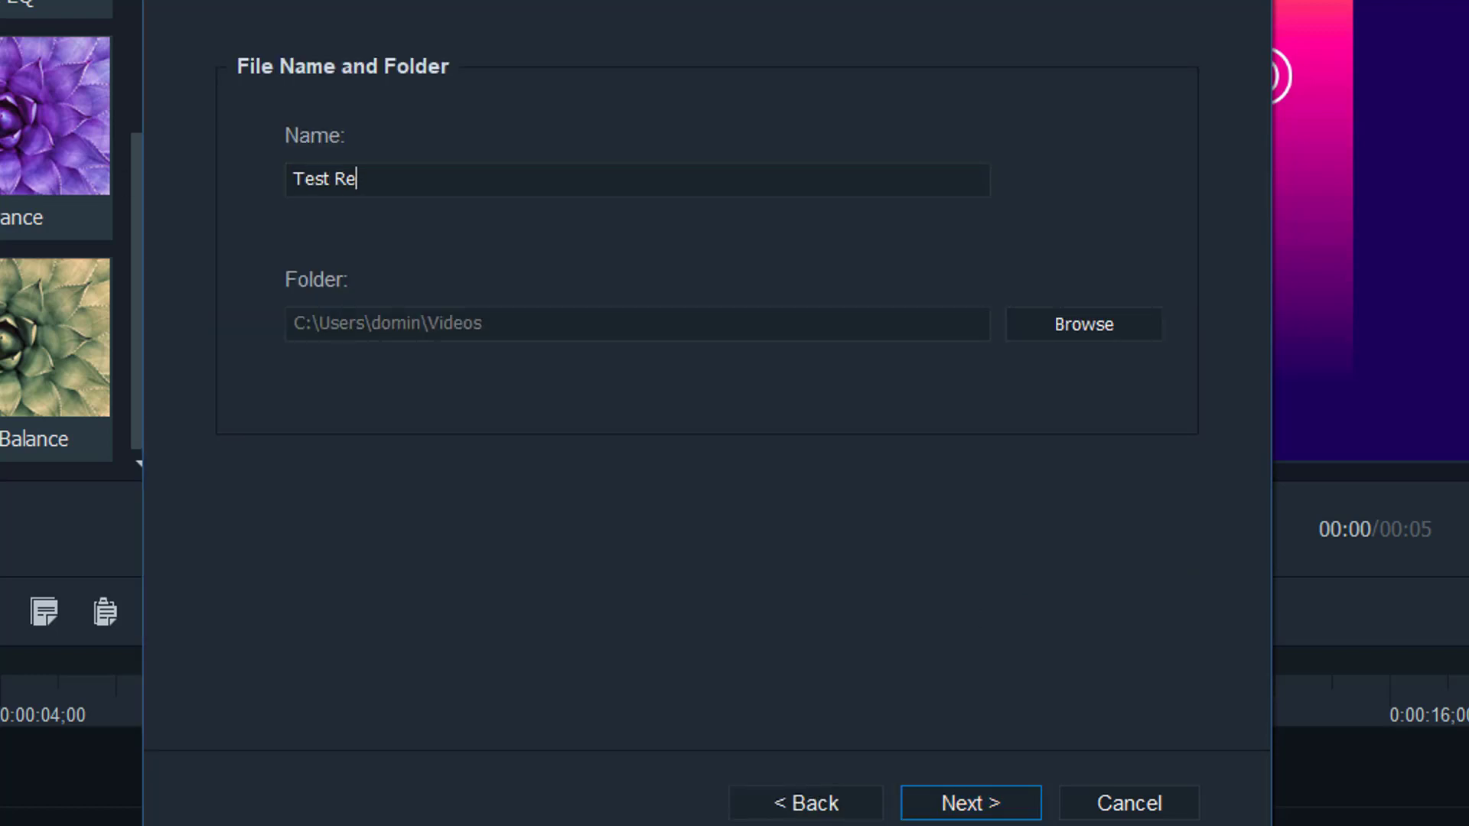
{"action": "type", "text": "nder"}
{"action": "key", "text": "BackSpace"}
{"action": "key", "text": "BackSpace"}
{"action": "key", "text": "BackSpace"}
{"action": "key", "text": "BackSpace"}
{"action": "type", "text": "mder"}
{"action": "left_click_drag", "start_coordinate": [404, 181], "coordinate": [356, 163]}
{"action": "key", "text": "BackSpace"}
{"action": "type", "text": "nder"}
{"action": "left_click", "coordinate": [989, 798]}
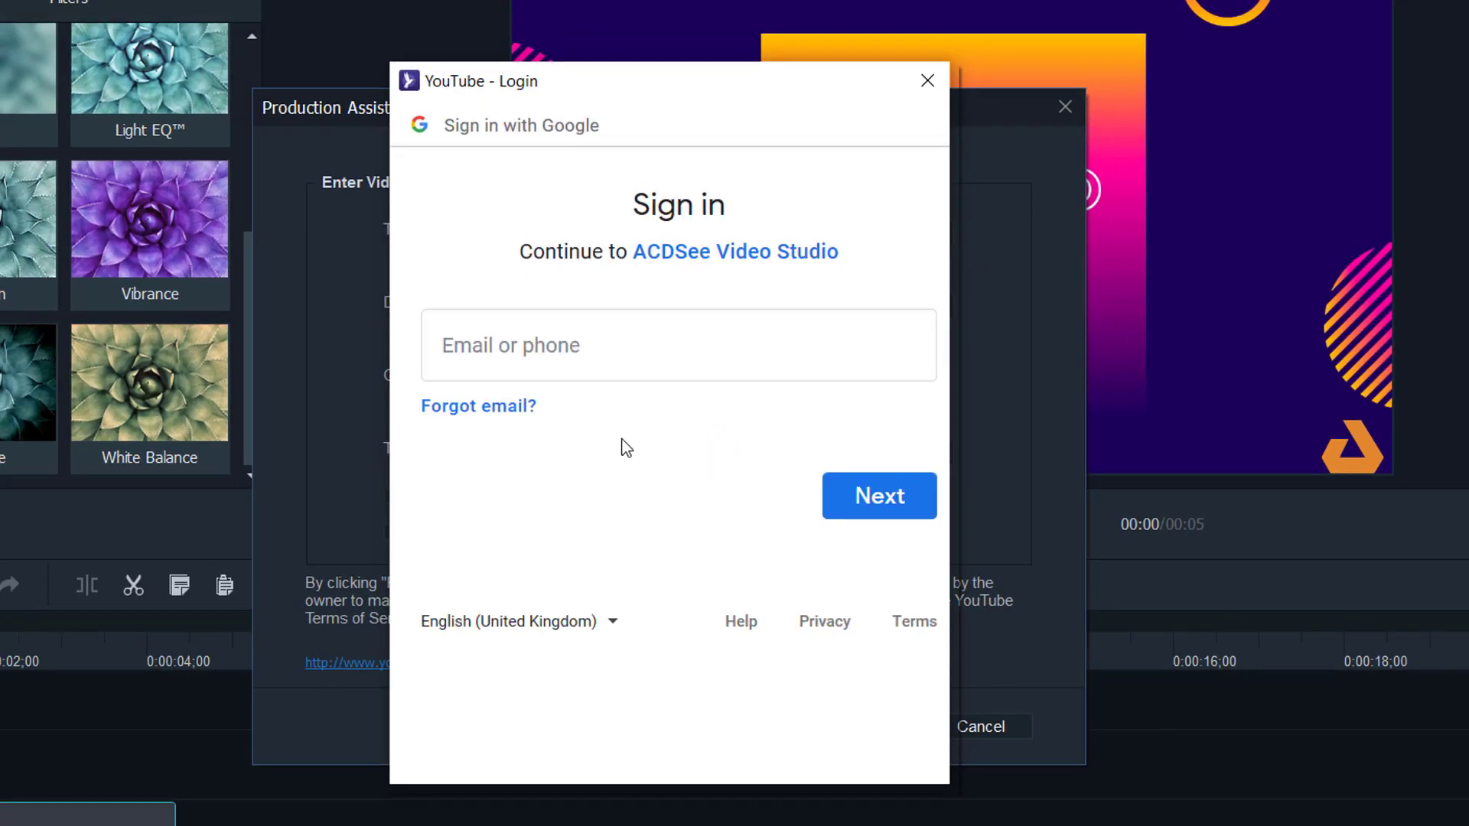
- Sign in to YouTube with the Google account e-mail and password
{"action": "left_click", "coordinate": [491, 349]}
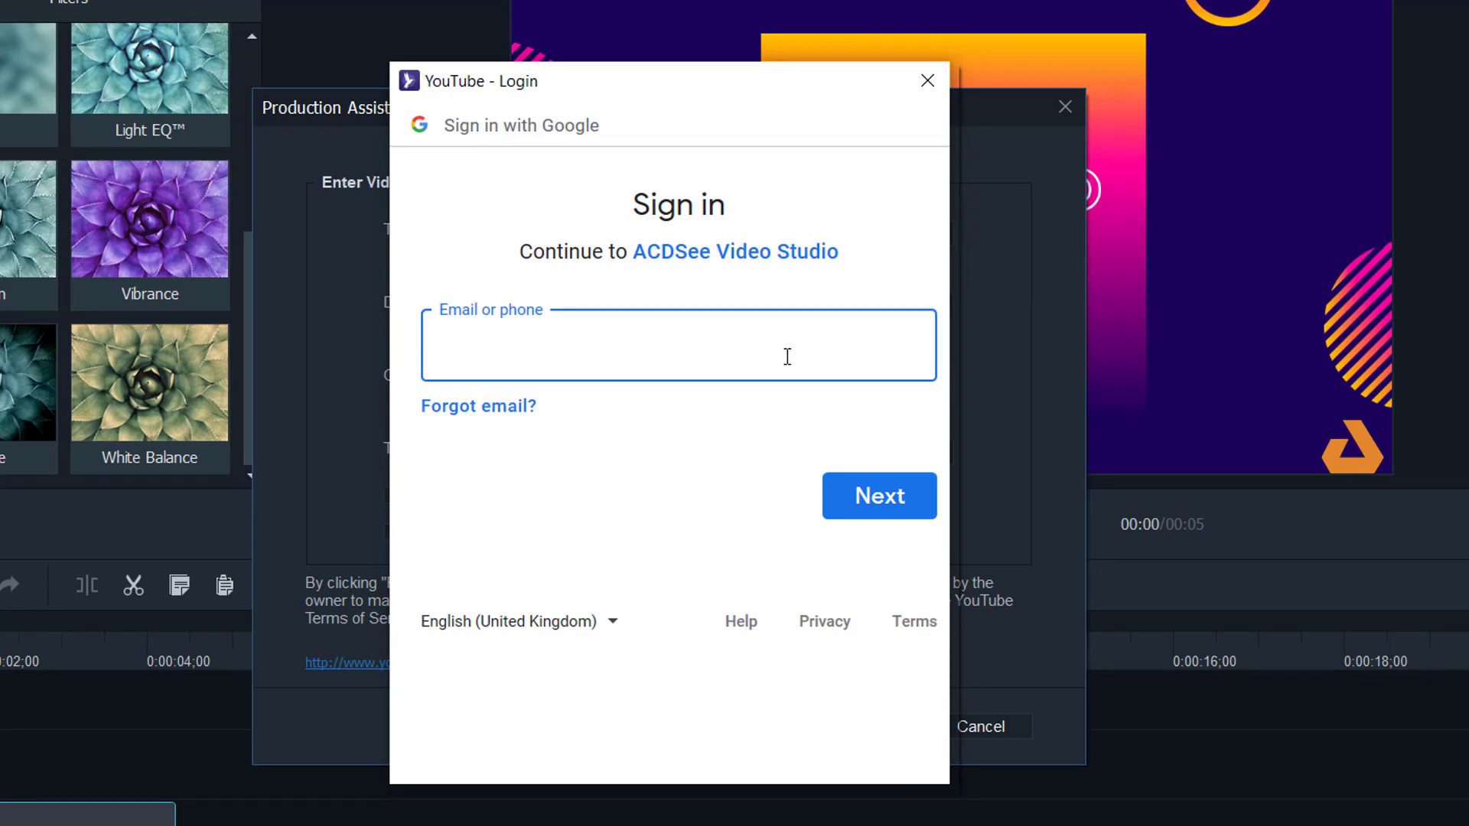
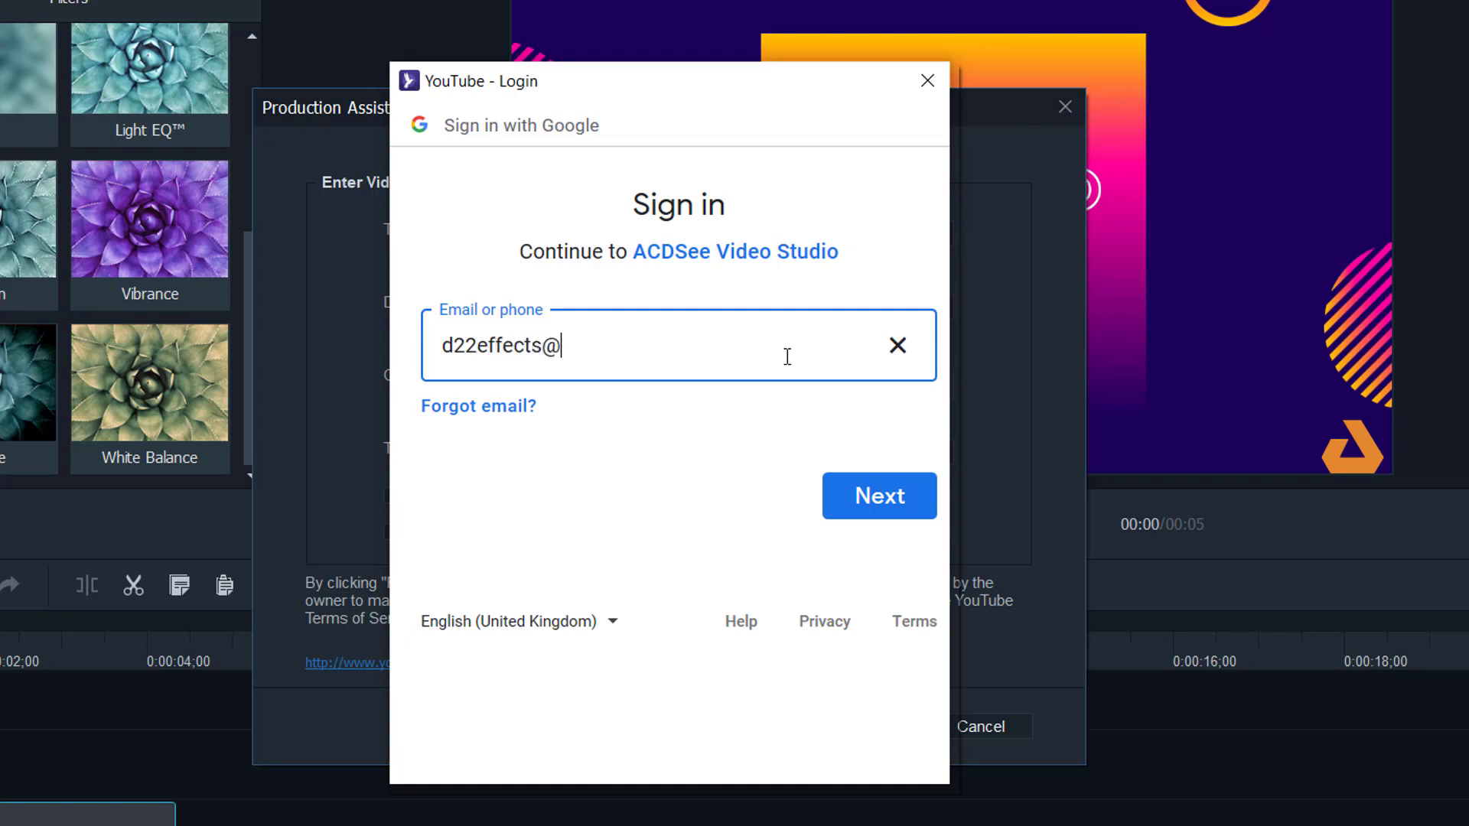
{"action": "key", "text": "Return"}
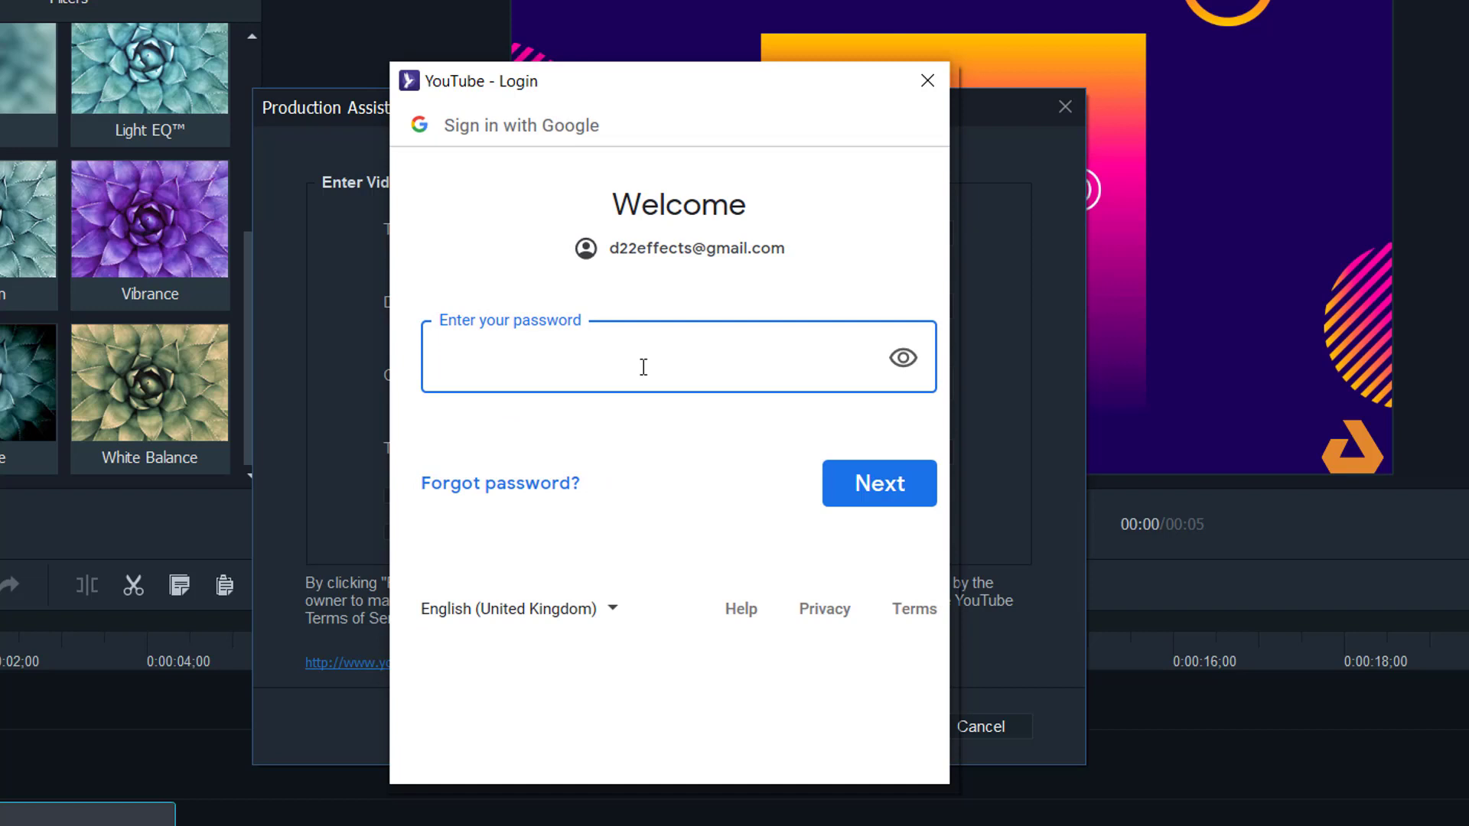
{"action": "type", "text": "**********"}
{"action": "key", "text": "Return"}
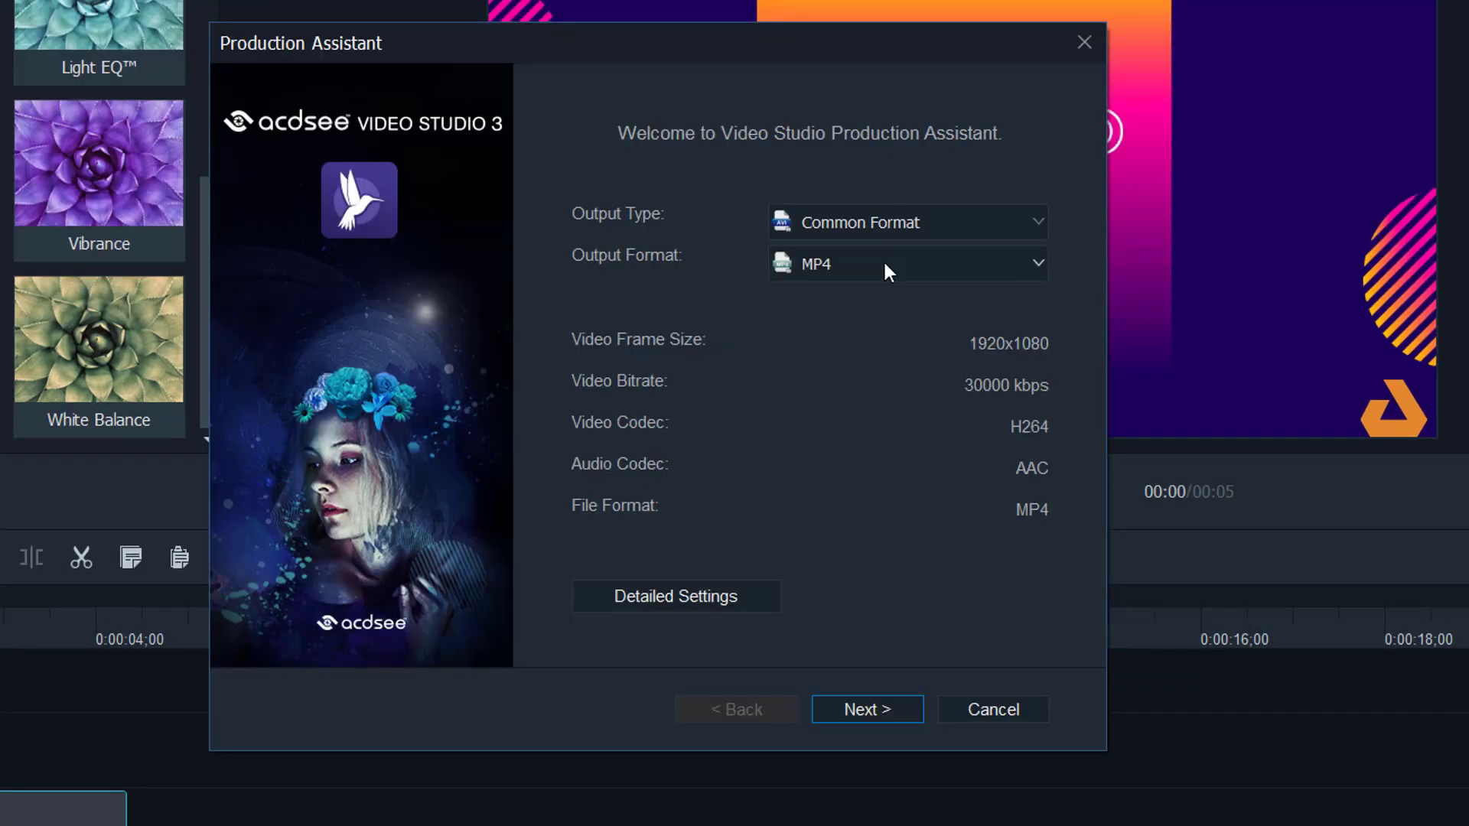
- Name the output 'Test Render' instead of Untitled.mp4 and render the MP4
{"action": "left_click", "coordinate": [870, 710]}
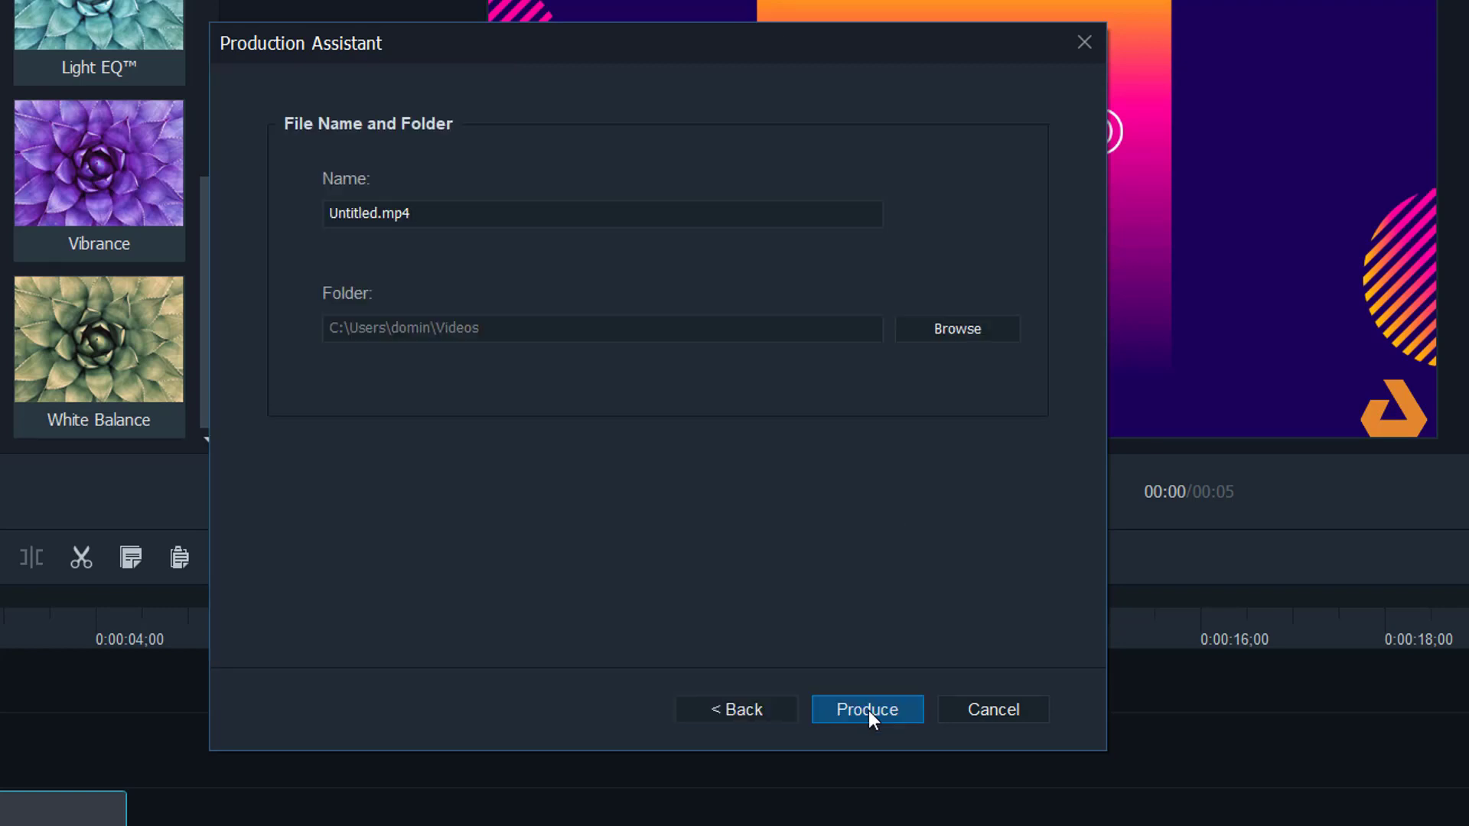
{"action": "left_click_drag", "start_coordinate": [511, 206], "coordinate": [254, 202]}
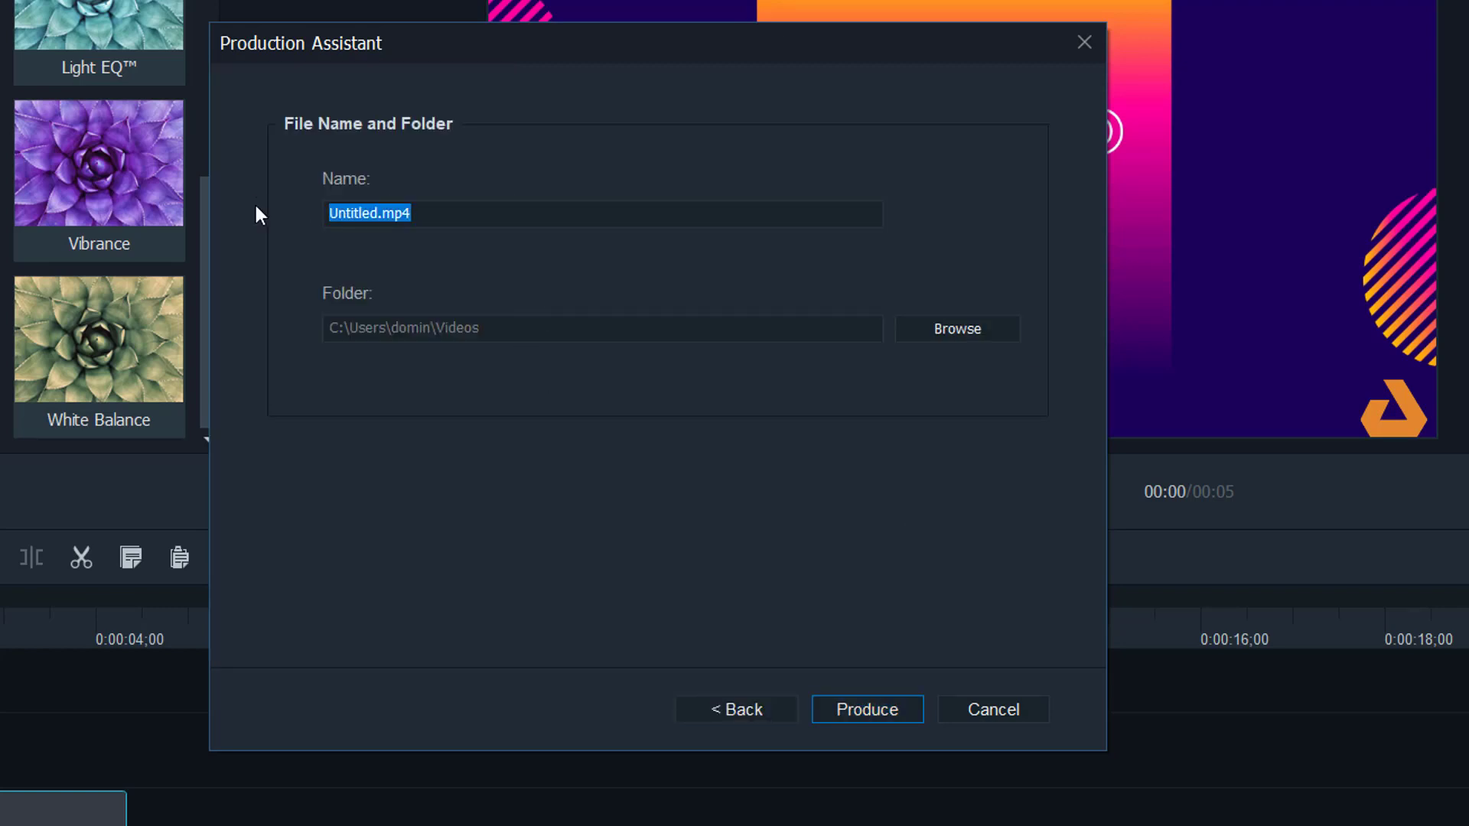
{"action": "type", "text": "Test Re"}
{"action": "type", "text": "nd"}
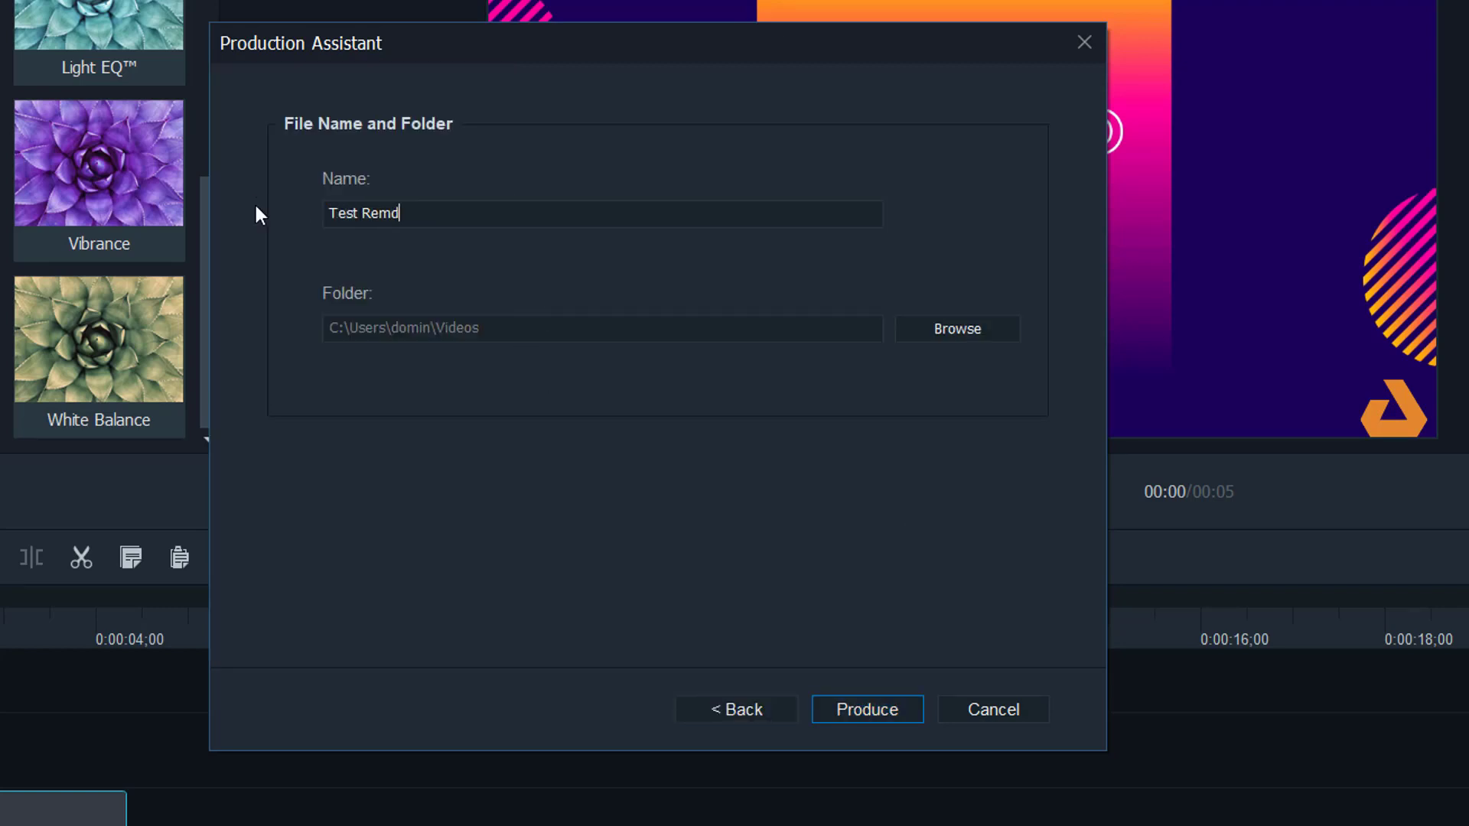
{"action": "key", "text": "BackSpace"}
{"action": "key", "text": "BackSpace"}
{"action": "type", "text": "nder"}
{"action": "left_click", "coordinate": [901, 716]}
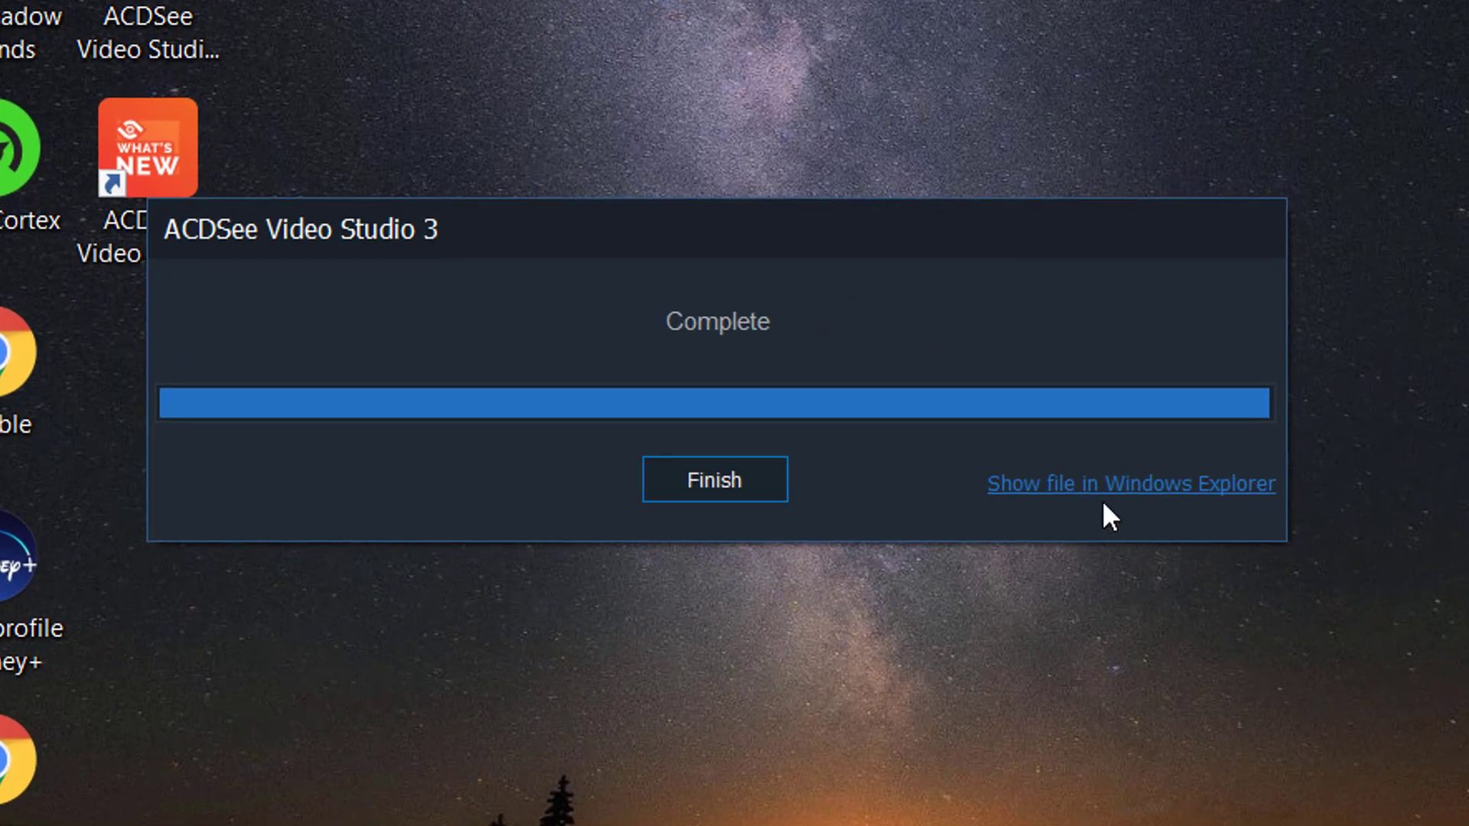
- Play Test Render from the Videos folder, close the player, and return to ACDSee
{"action": "left_click", "coordinate": [1105, 494]}
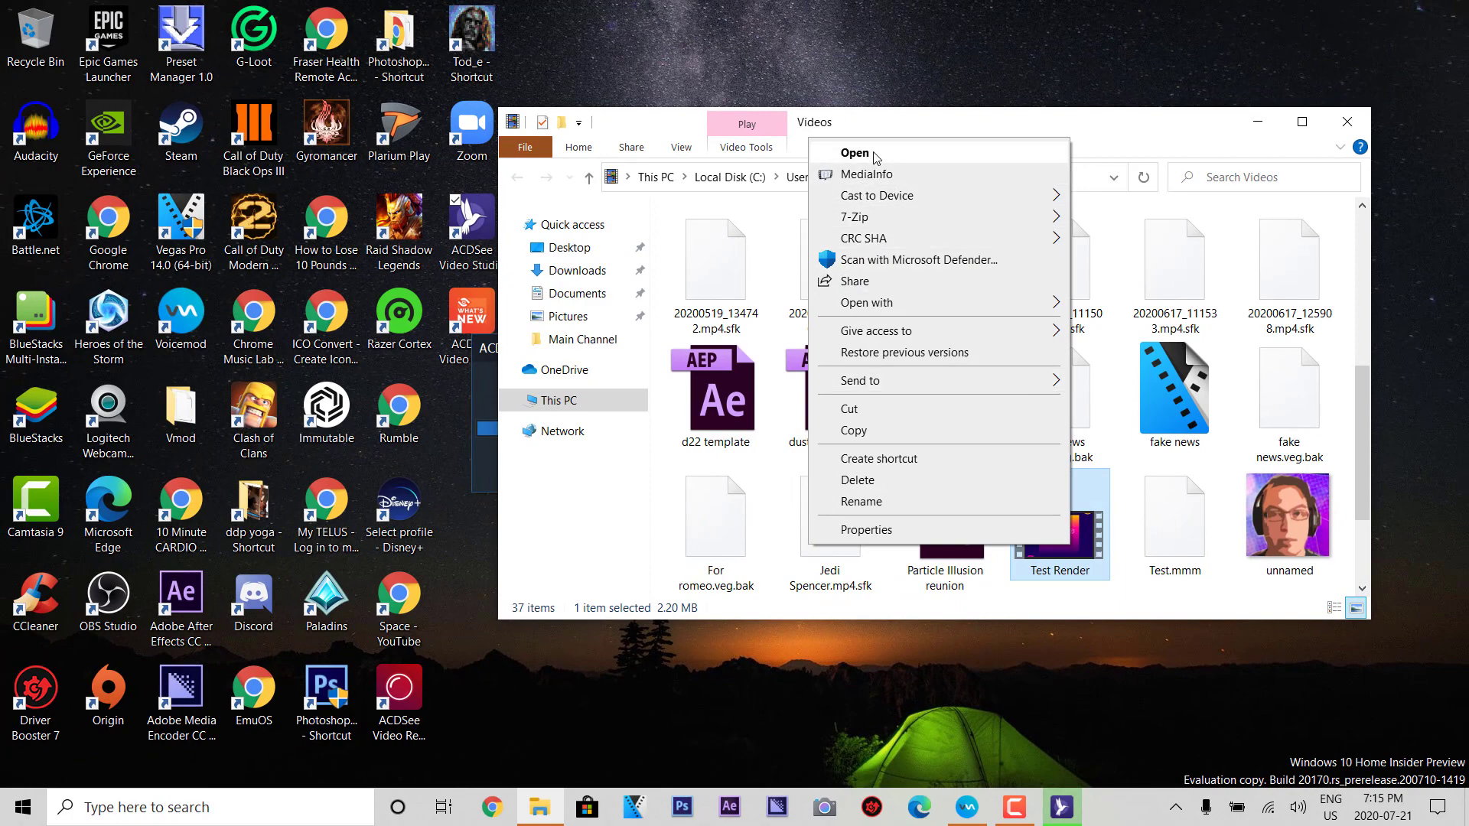
{"action": "left_click", "coordinate": [870, 152]}
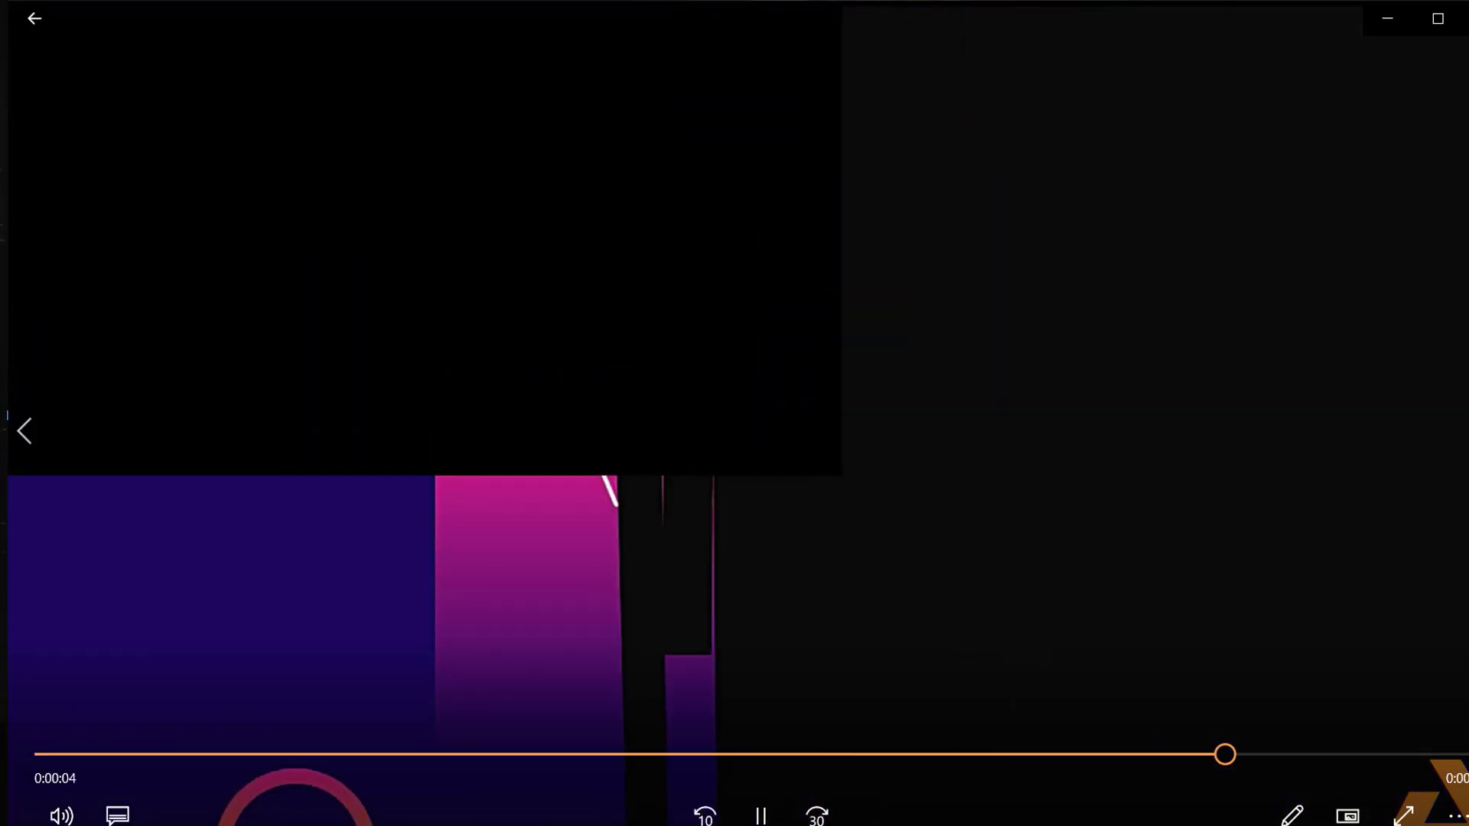
{"action": "left_click", "coordinate": [1434, 18]}
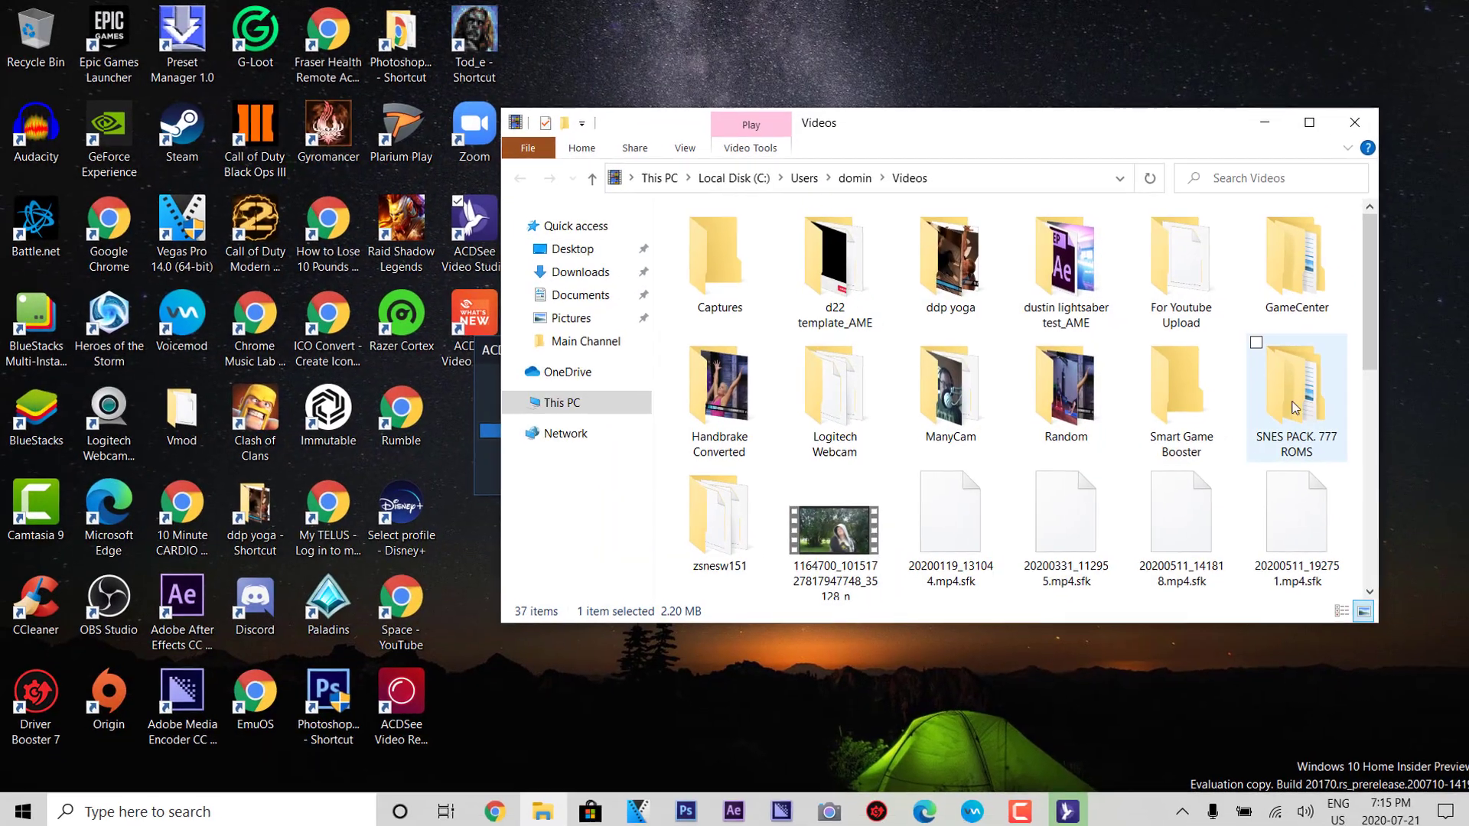
{"action": "left_click", "coordinate": [1062, 807]}
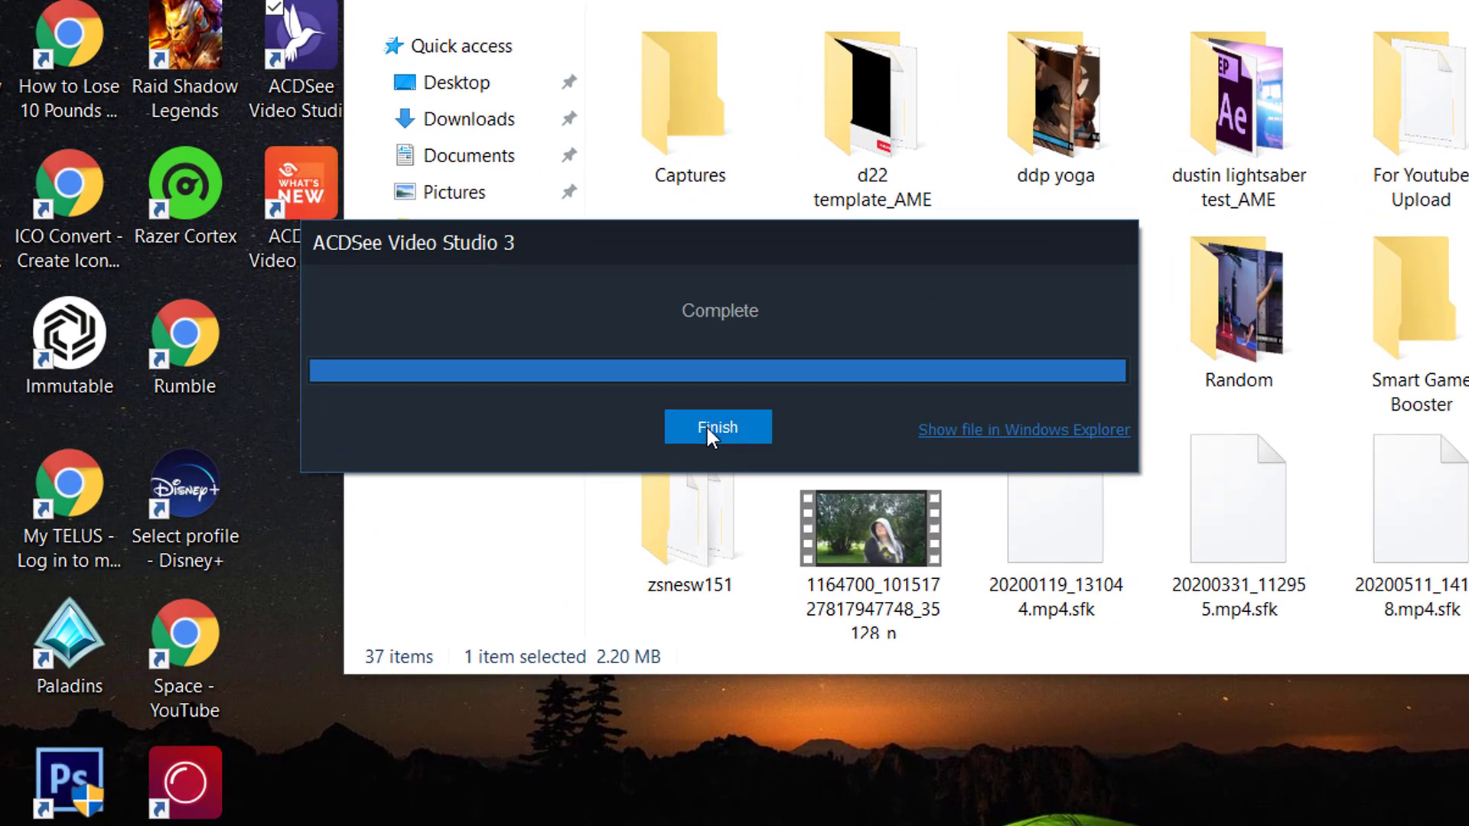
- Close the completion notice and create a new project without saving the current one
{"action": "left_click", "coordinate": [731, 456]}
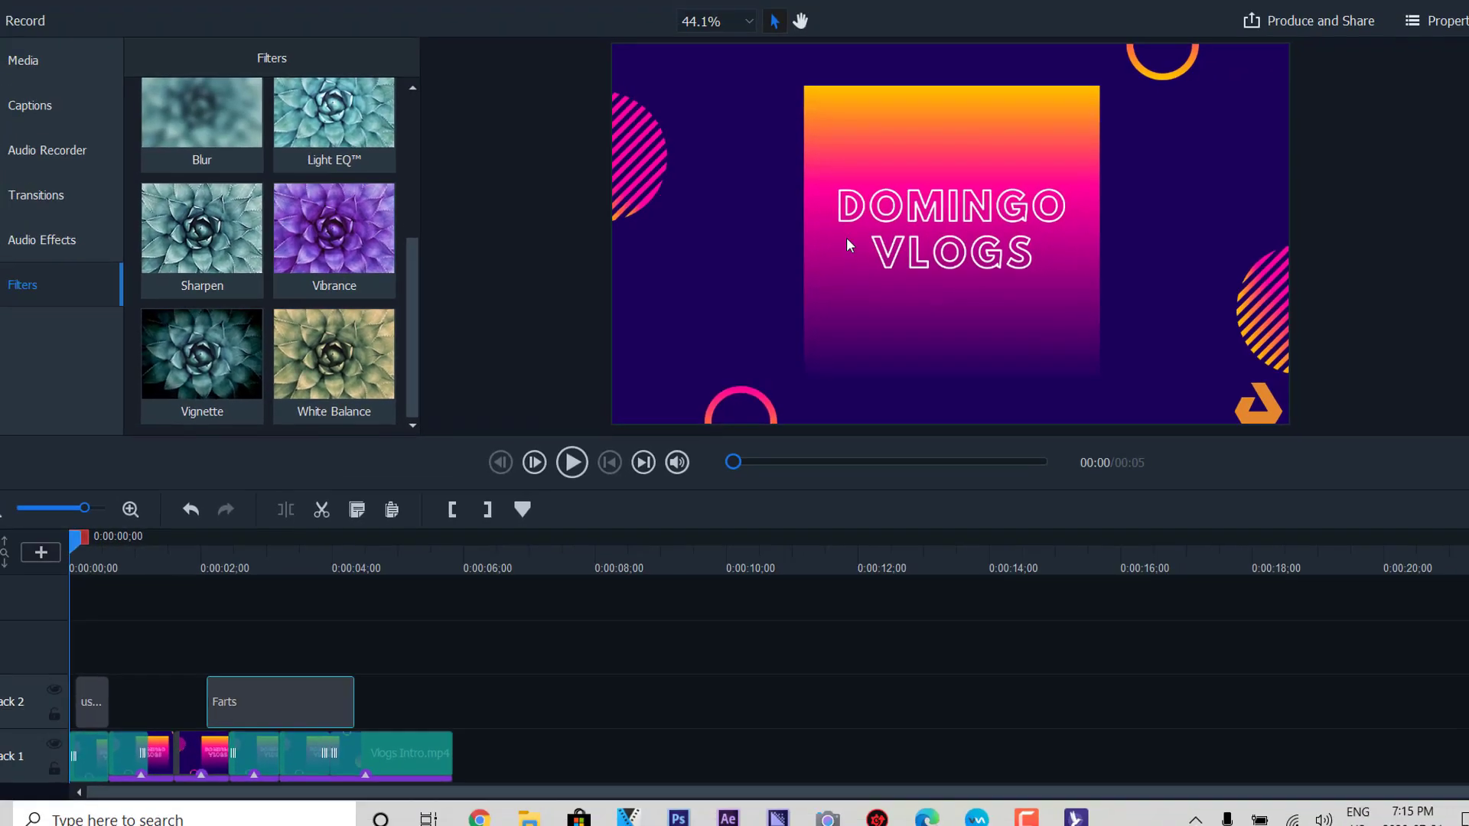
{"action": "left_click", "coordinate": [42, 17]}
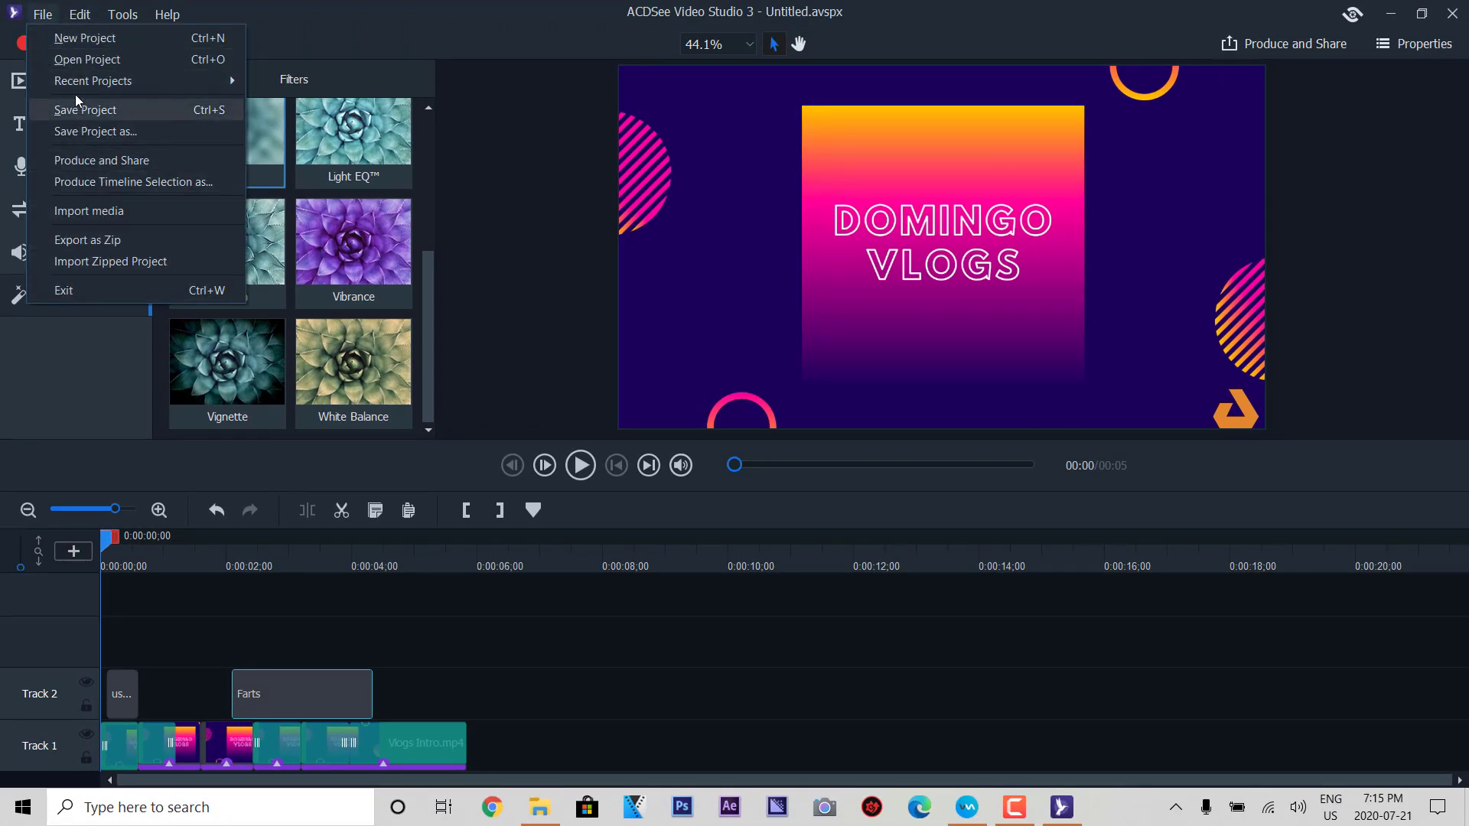
{"action": "left_click", "coordinate": [80, 38]}
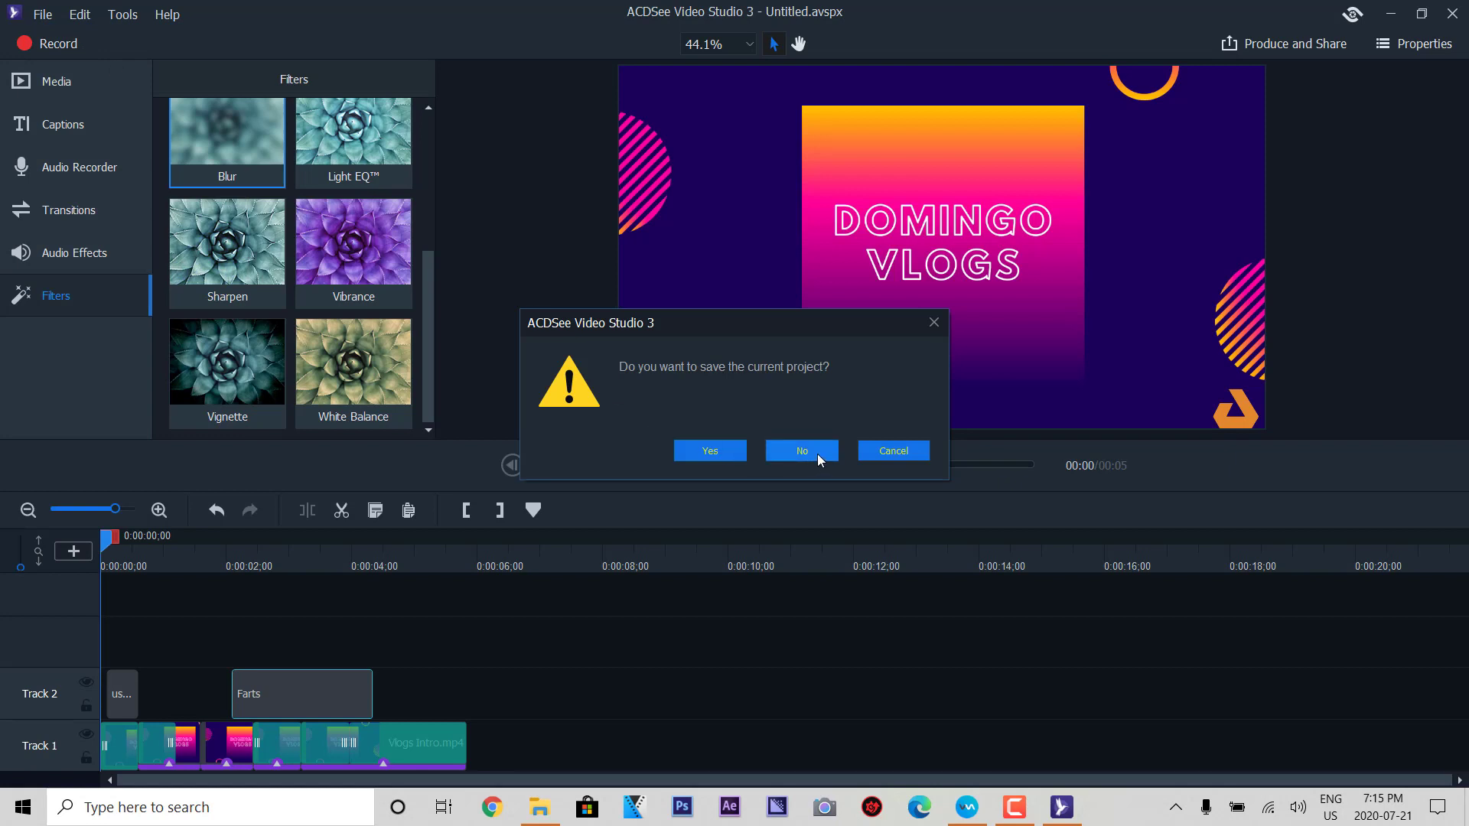
{"action": "left_click", "coordinate": [799, 454]}
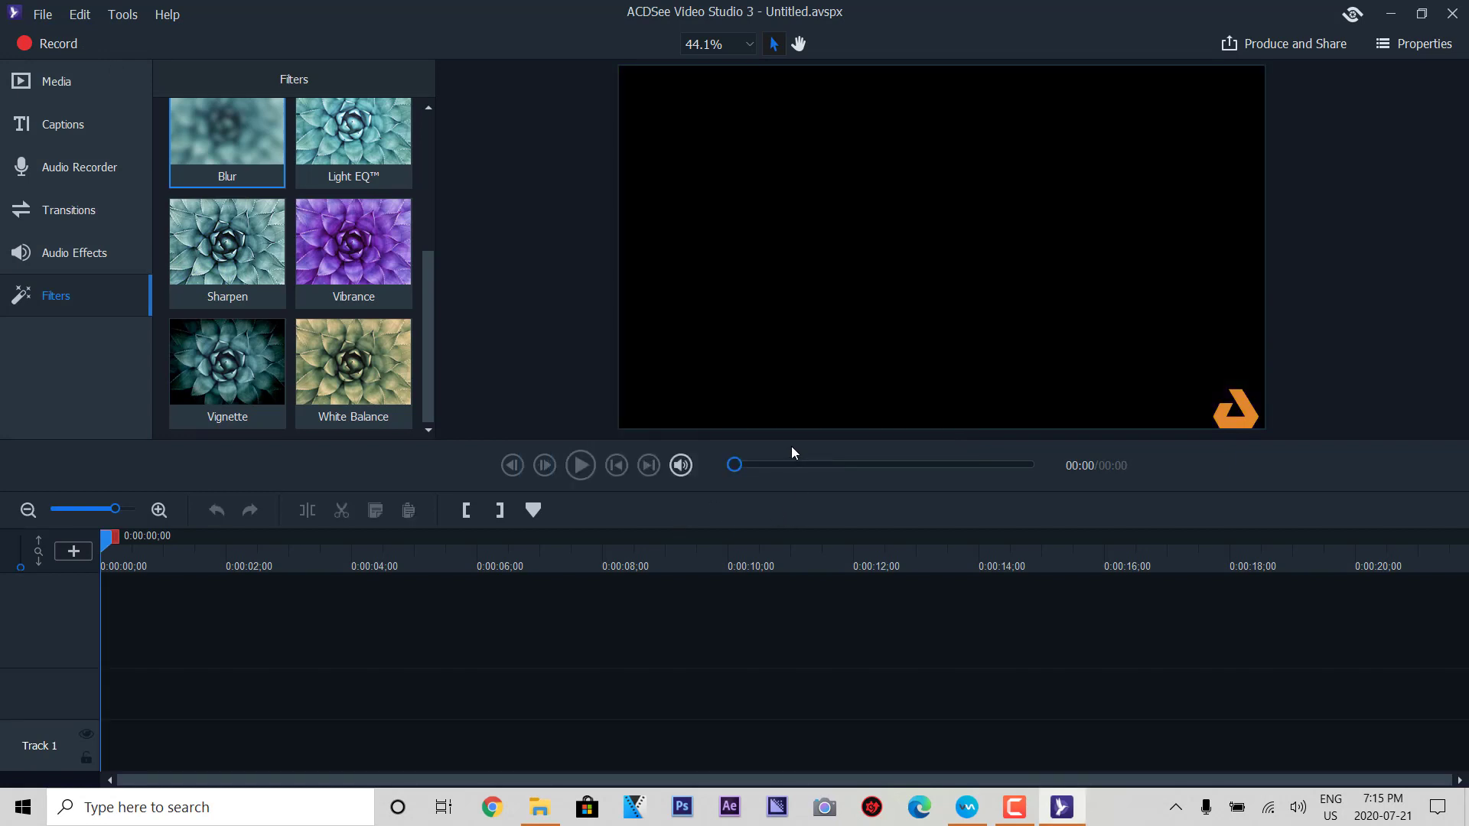